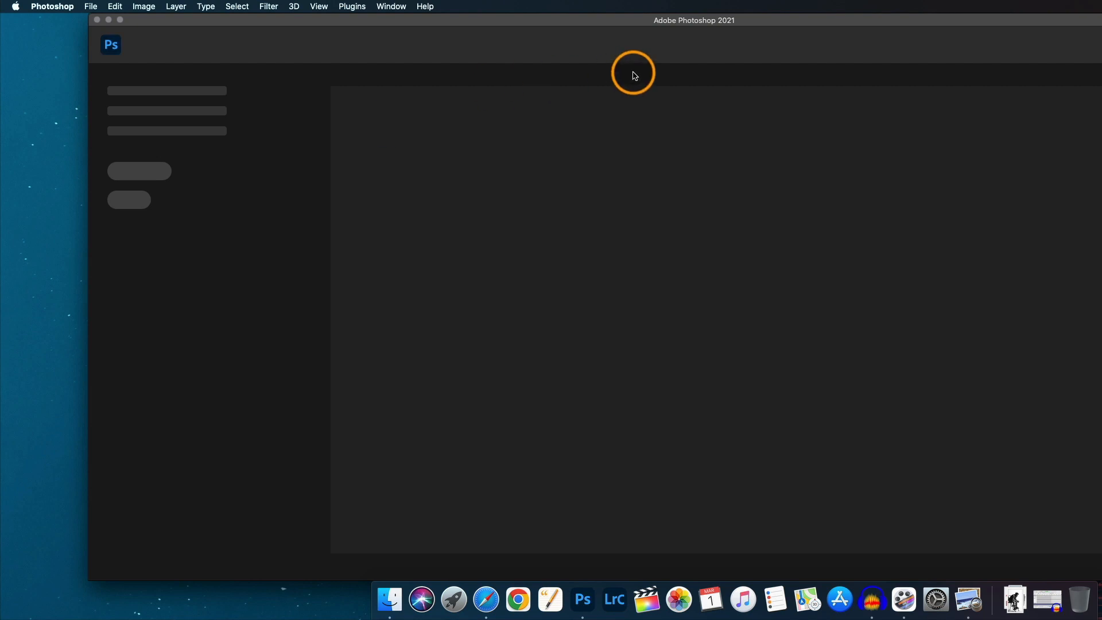
drag(731, 20, 650, 19)
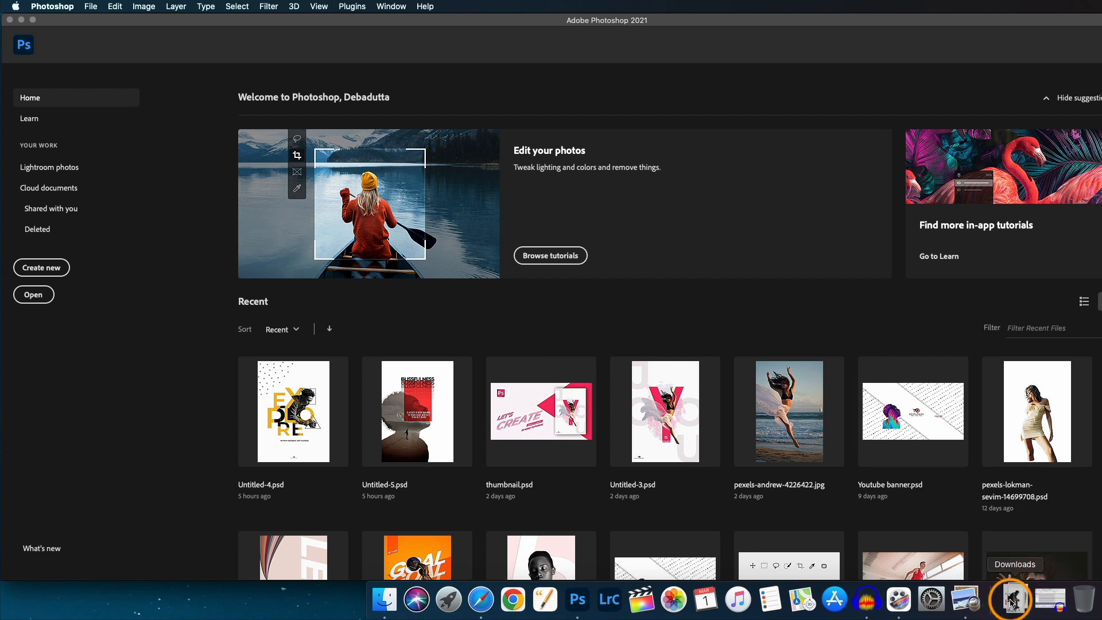
click(1011, 601)
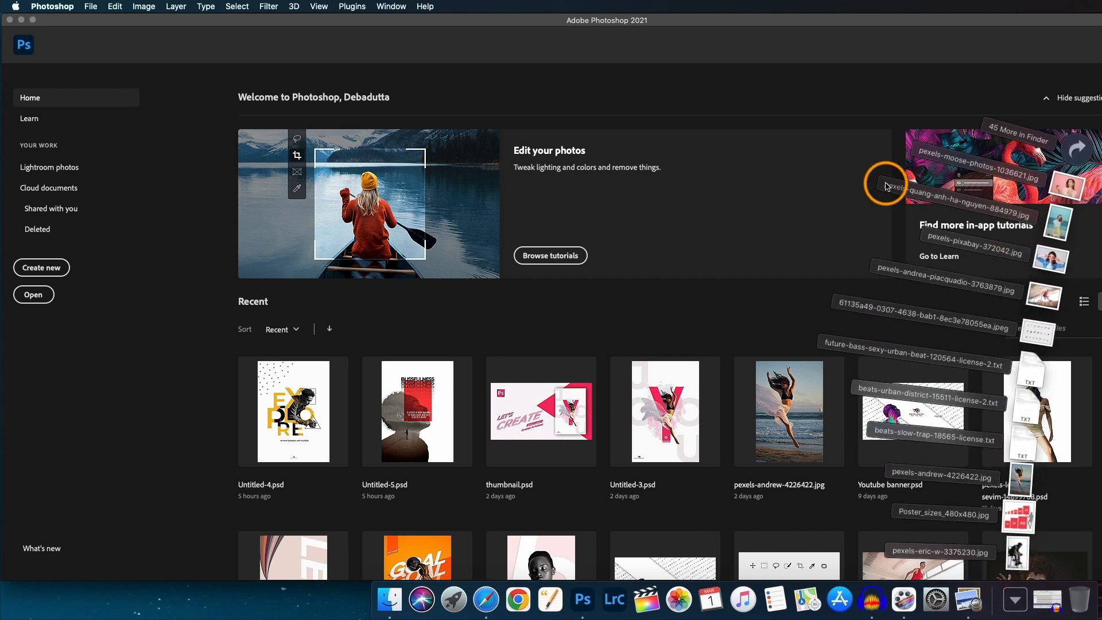
click(937, 103)
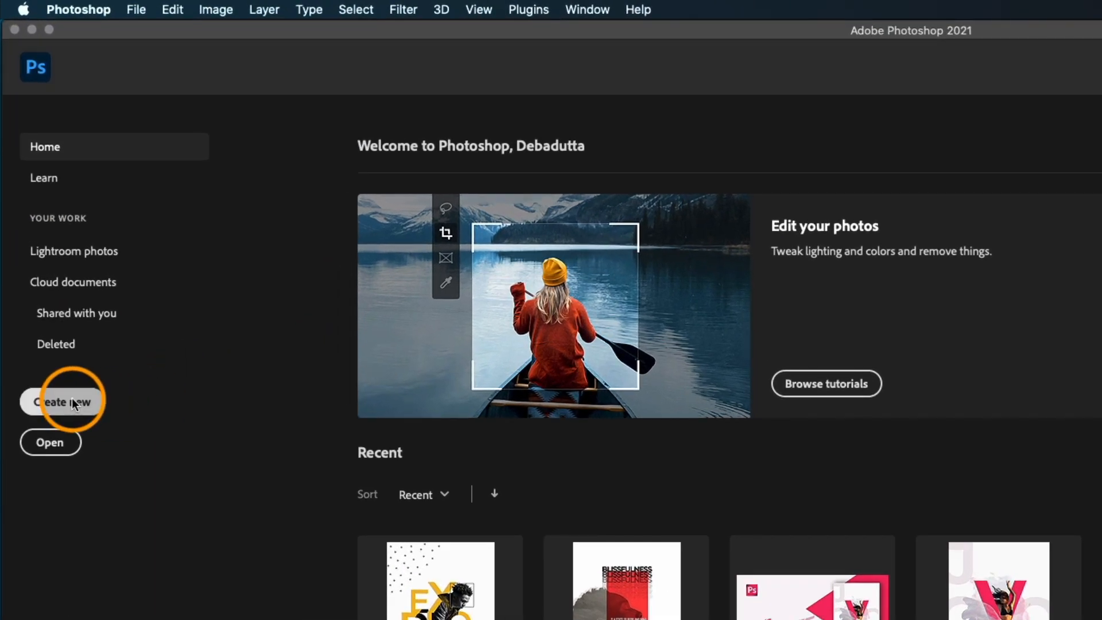
Create a new transparent document from the Poster Large A2 preset, 42 × 59 cm at 118.11 pixels/centimeter.
click(75, 404)
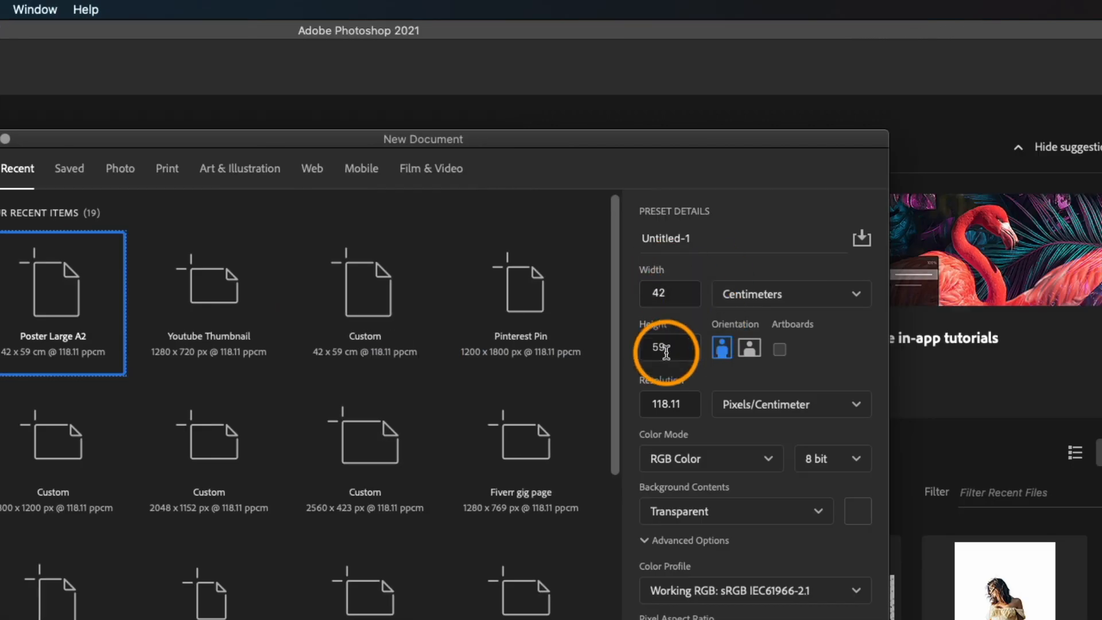
click(862, 237)
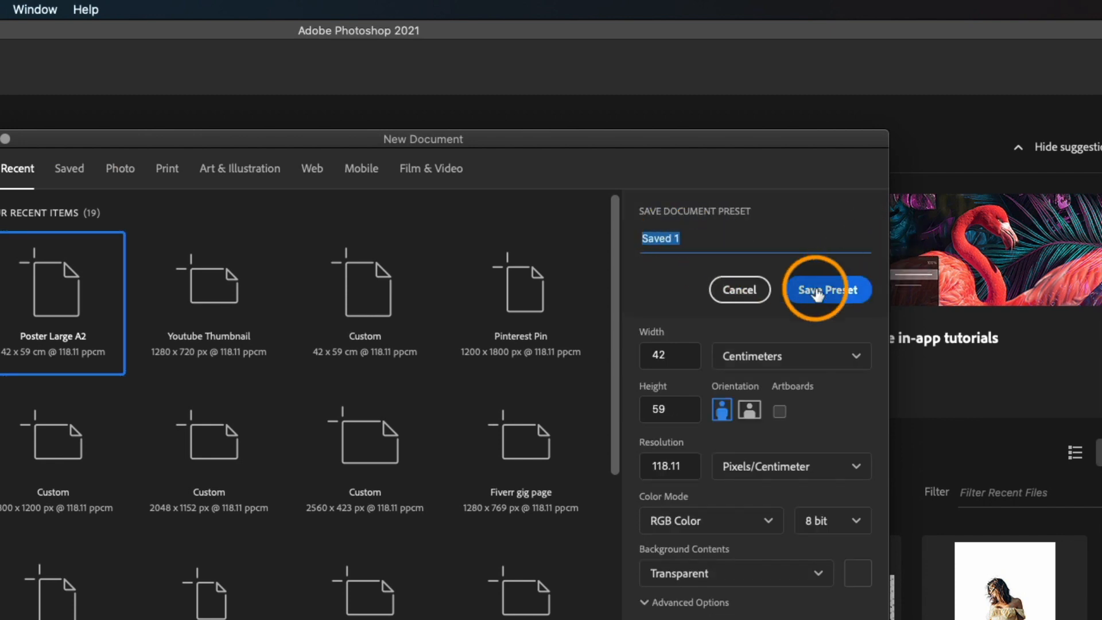
click(760, 293)
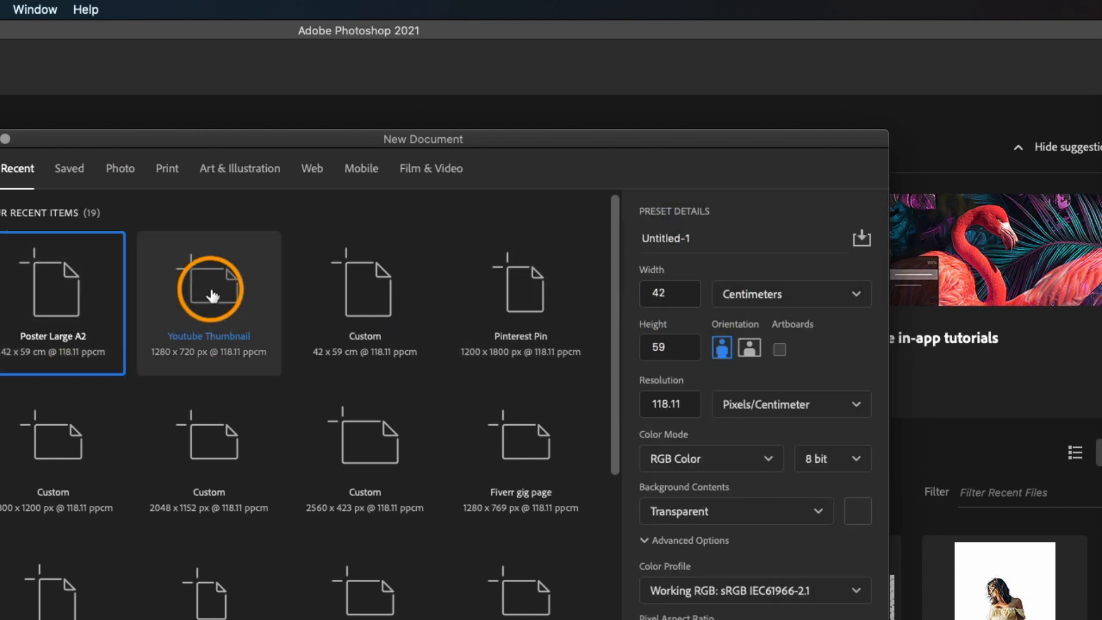
click(59, 287)
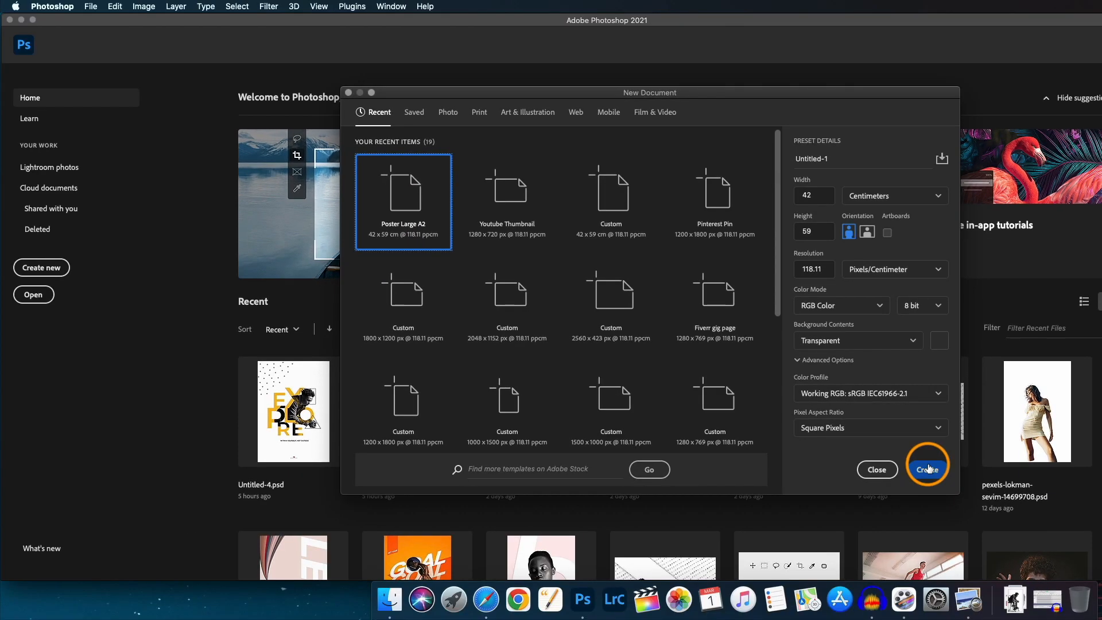
click(928, 469)
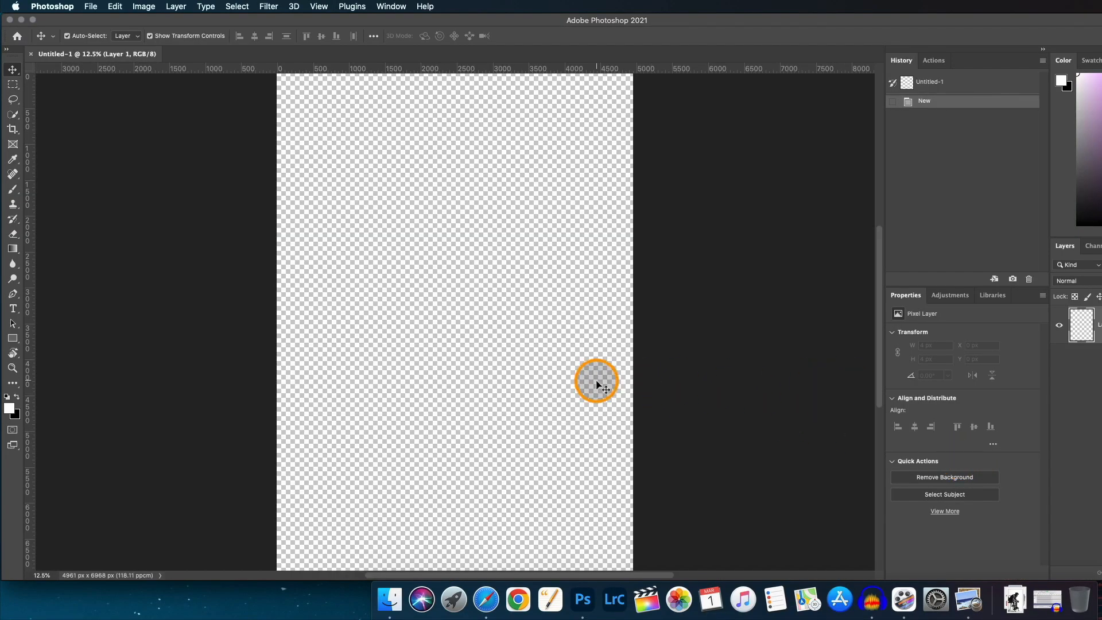
Place the photo pexels-andrew-4226422.jpg from the Downloads folder onto the canvas as an embedded smart object.
scroll(597, 384, down, 2)
scroll(597, 383, up, 2)
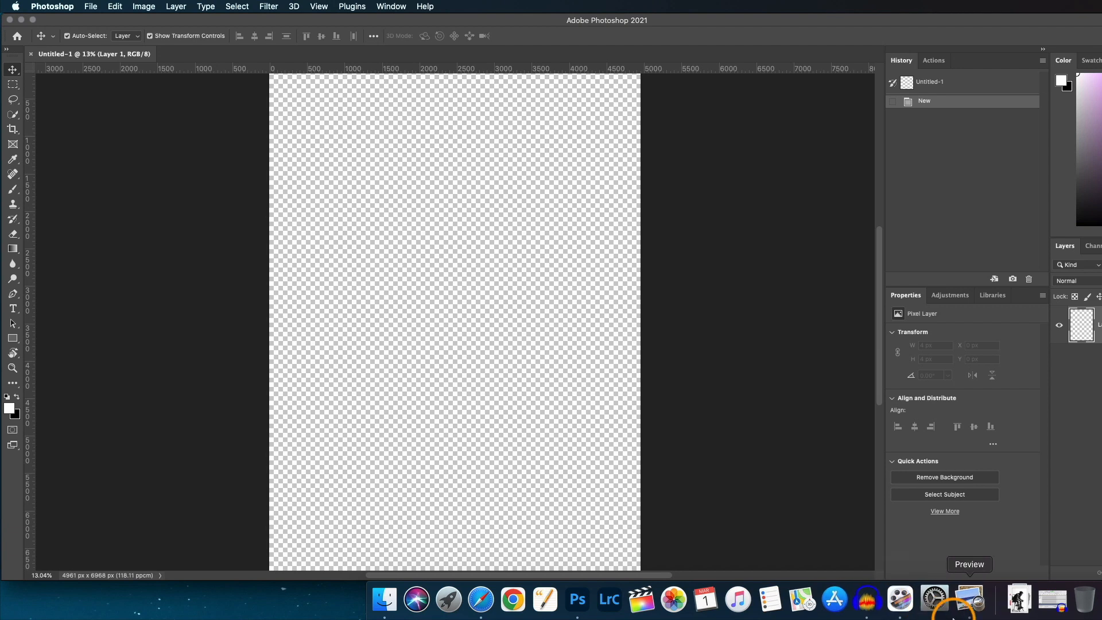
click(1015, 603)
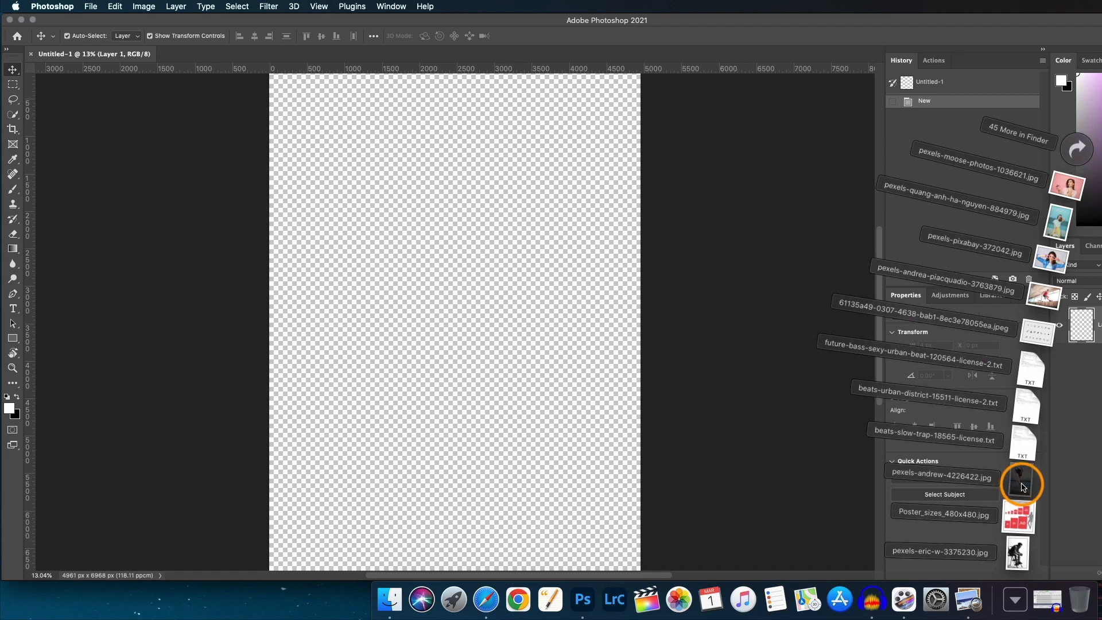
drag(1022, 486, 451, 351)
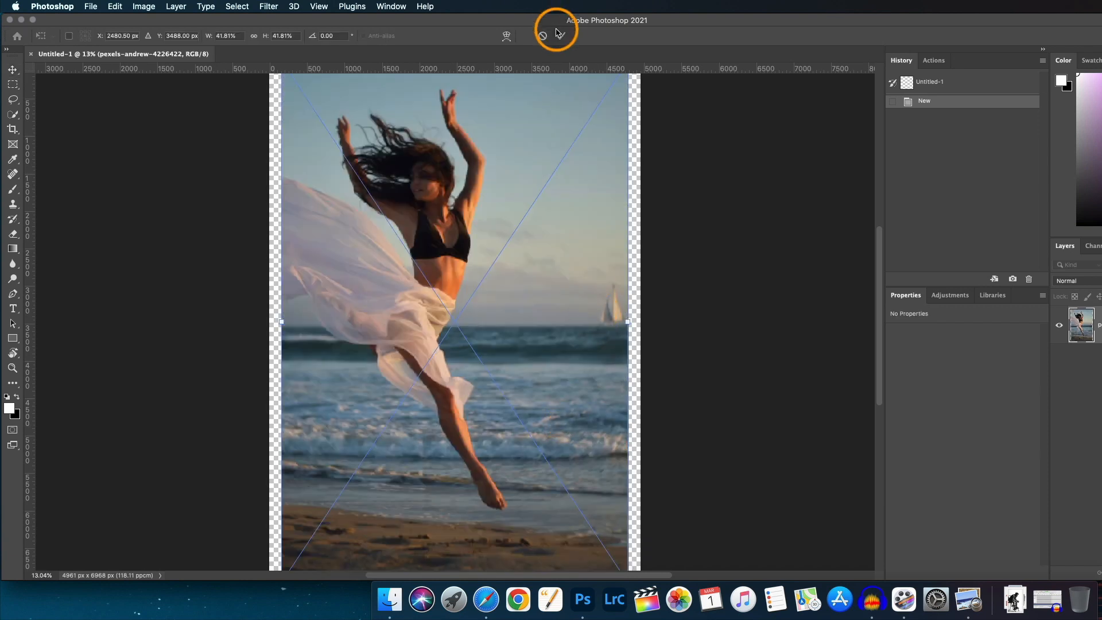
key(Return)
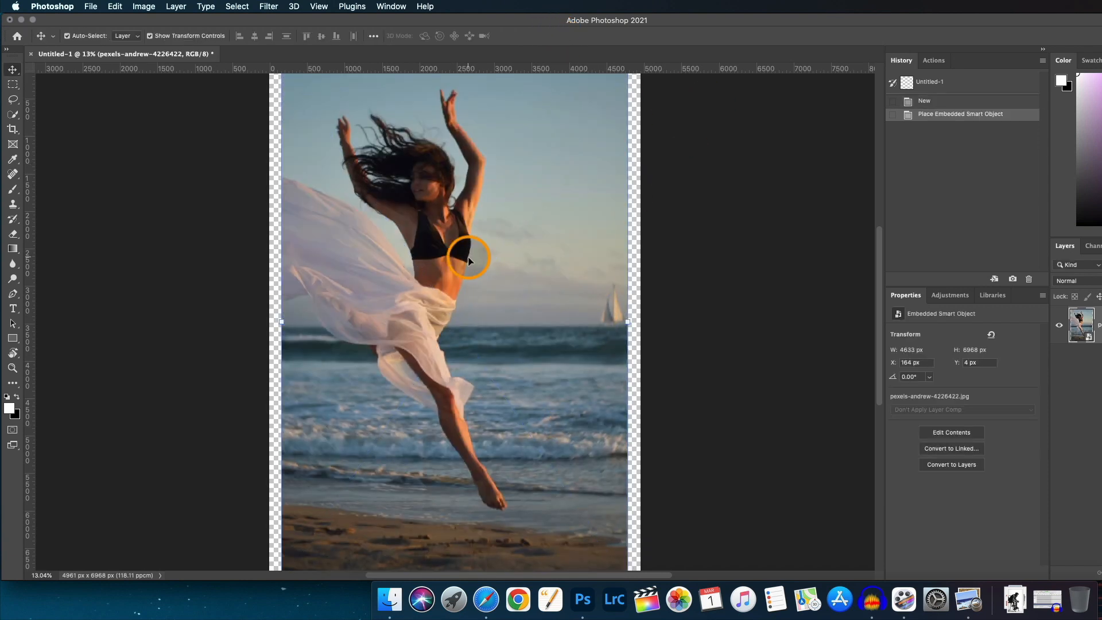
Scale the placed photo down to about 4217 × 6341 px and position it with an even margin inside the canvas.
key(super+0)
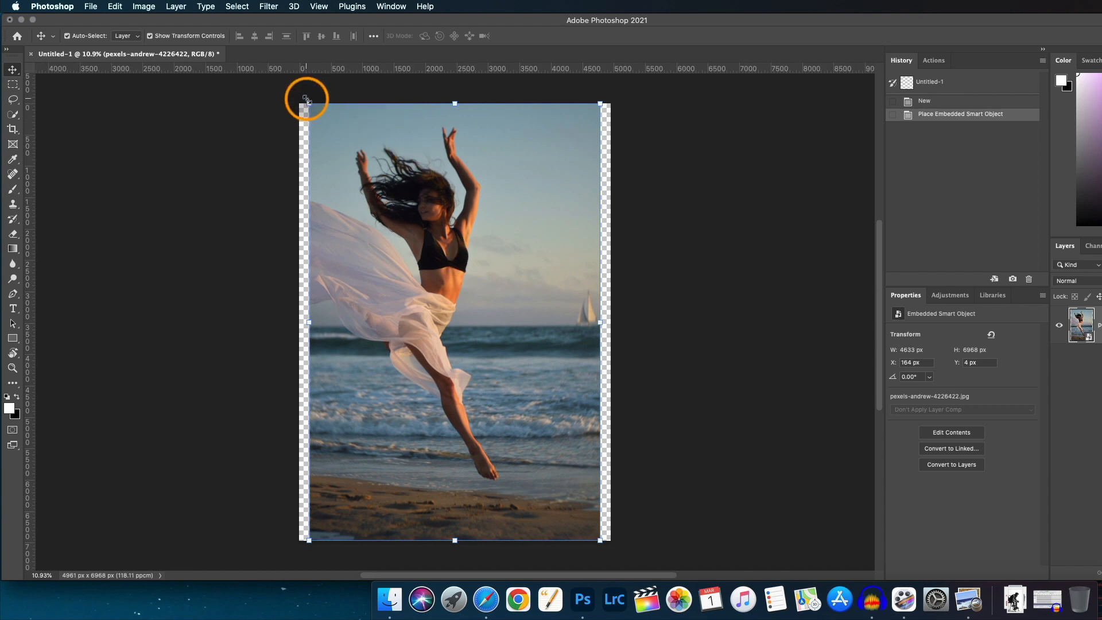
drag(308, 102, 336, 143)
drag(418, 255, 446, 267)
click(560, 35)
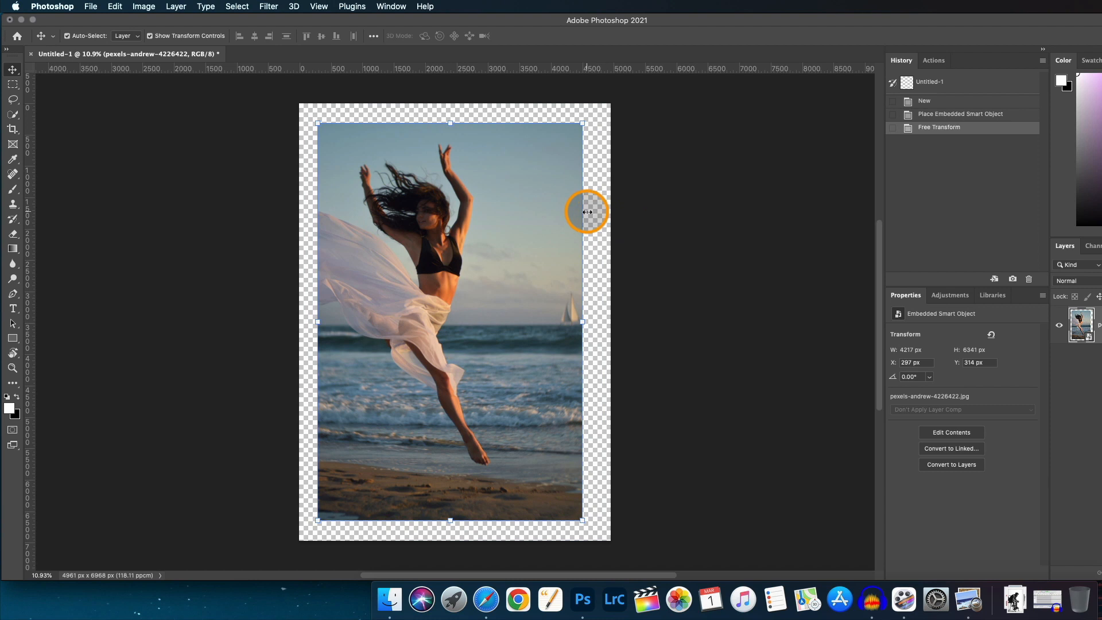
scroll(501, 247, up, 3)
scroll(501, 247, down, 2)
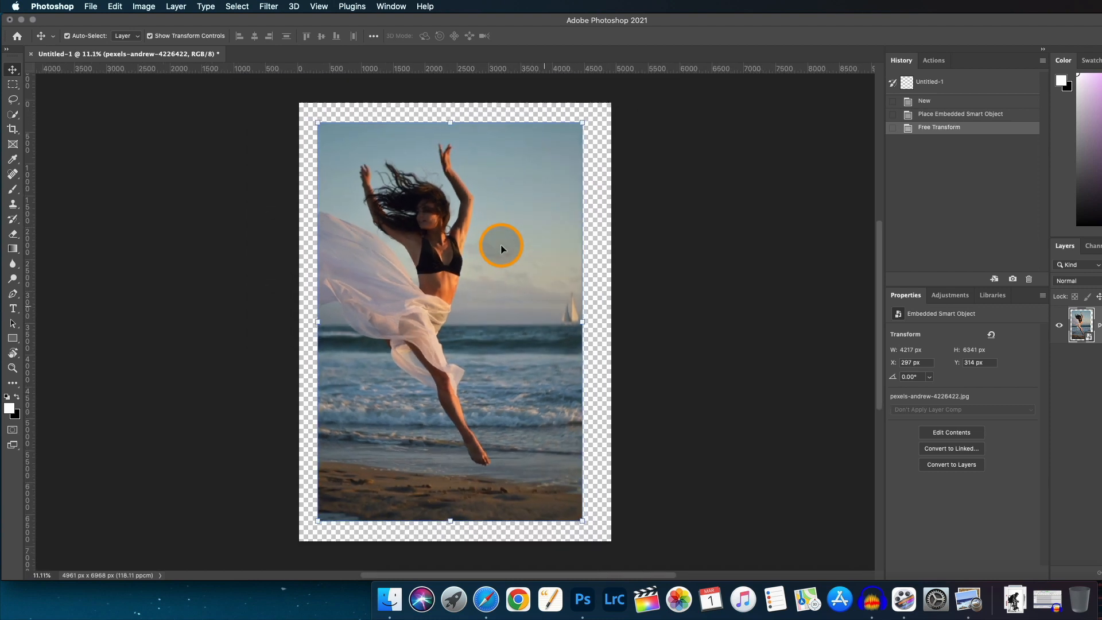
scroll(500, 247, down, 1)
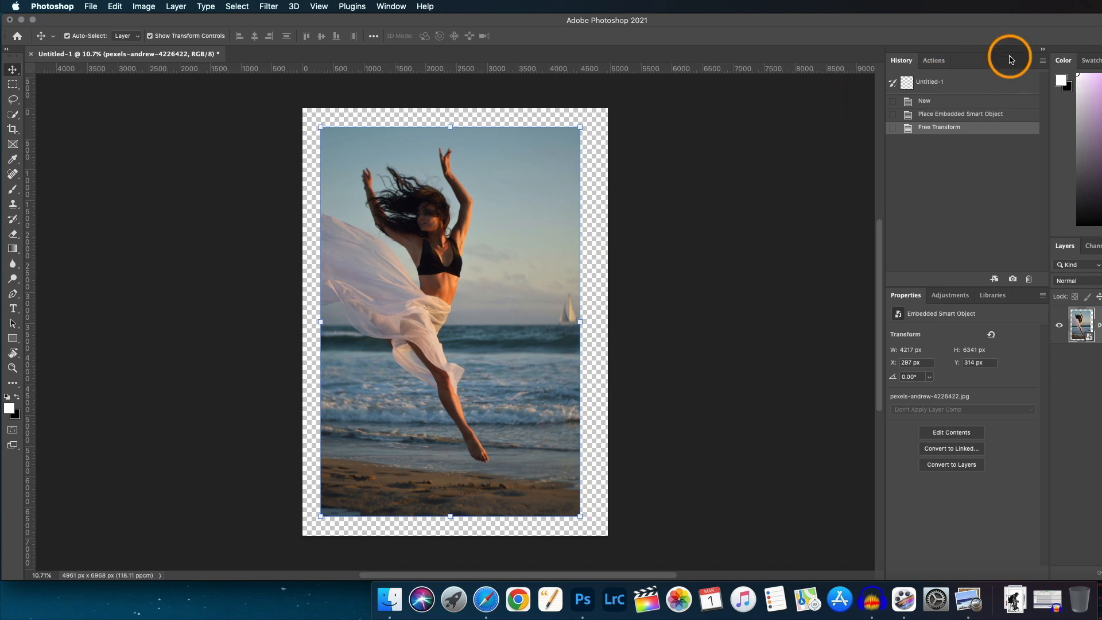
drag(984, 20, 982, 21)
mouse_move(1101, 290)
mouse_down()
mouse_move(1081, 287)
mouse_move(1096, 290)
mouse_up()
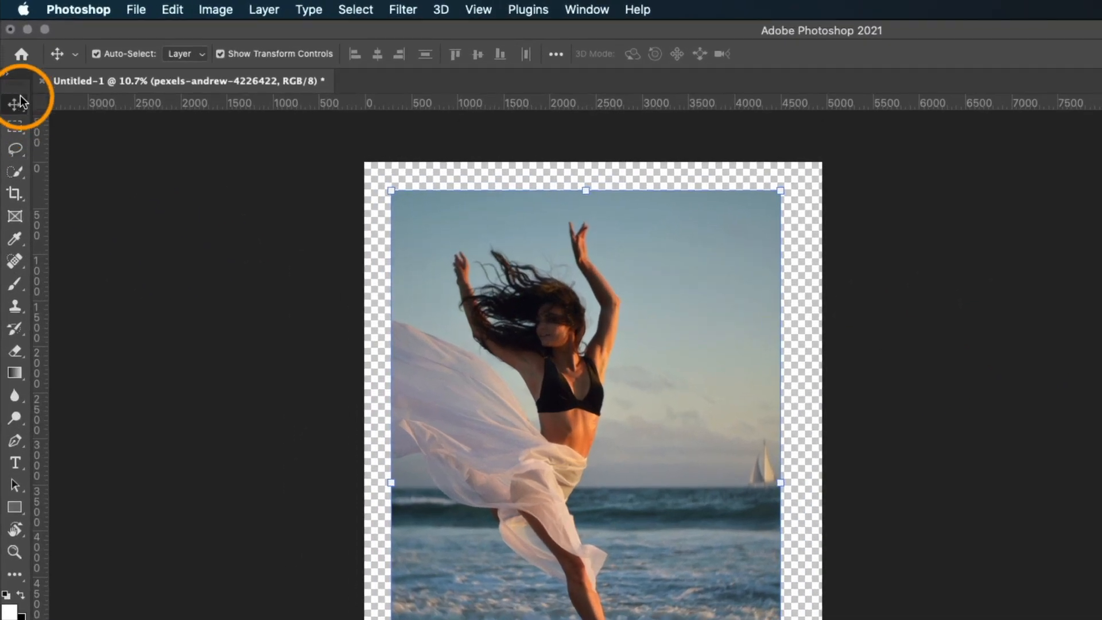
Select the dancer automatically using Select Subject with the Quick Selection tool active.
click(16, 175)
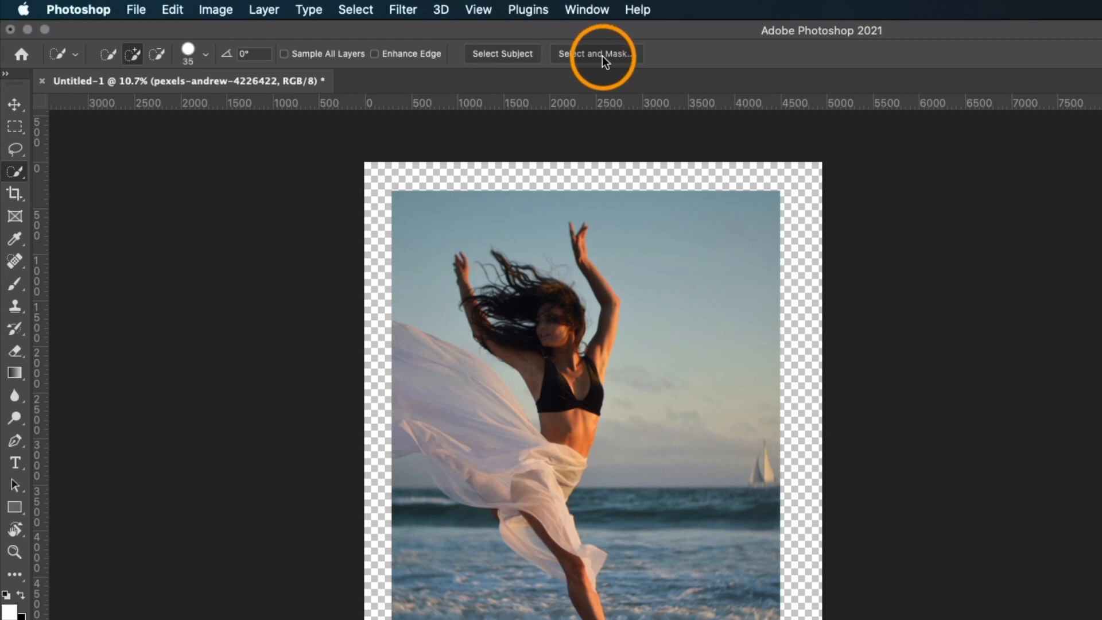
click(515, 52)
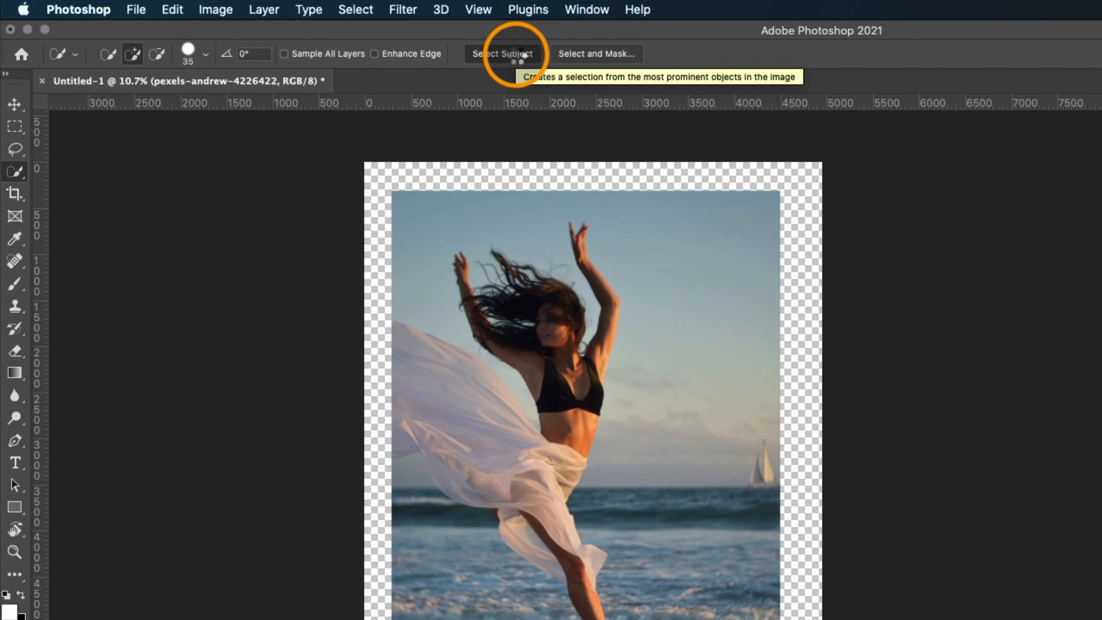
click(515, 53)
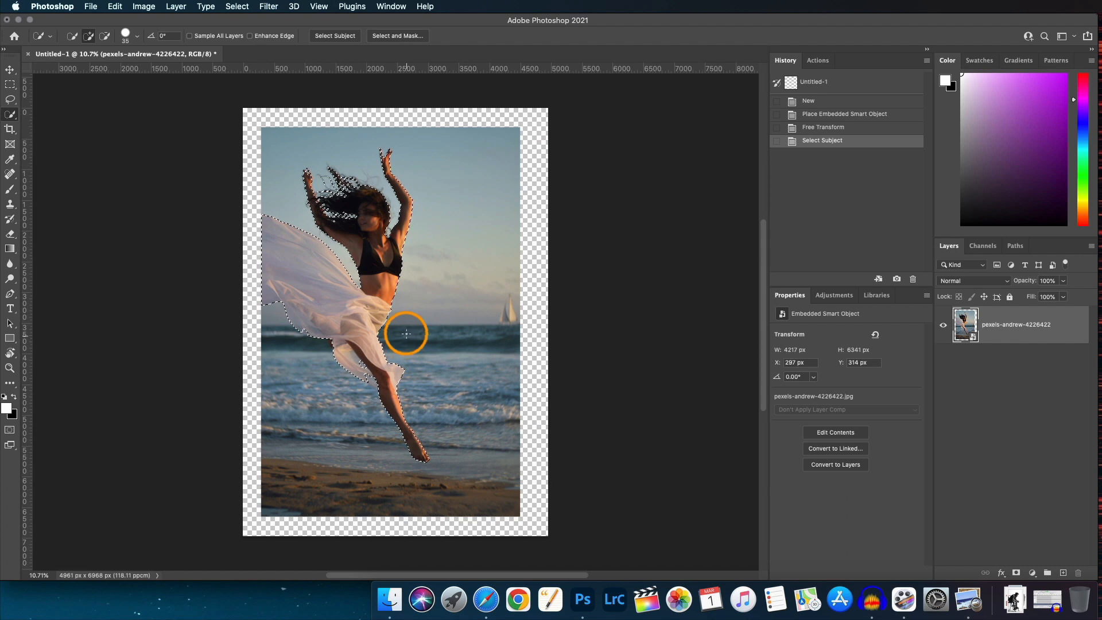
Inspect the selection edges around the dancer's hair, fabric and legs at close zoom.
scroll(373, 264, up, 5)
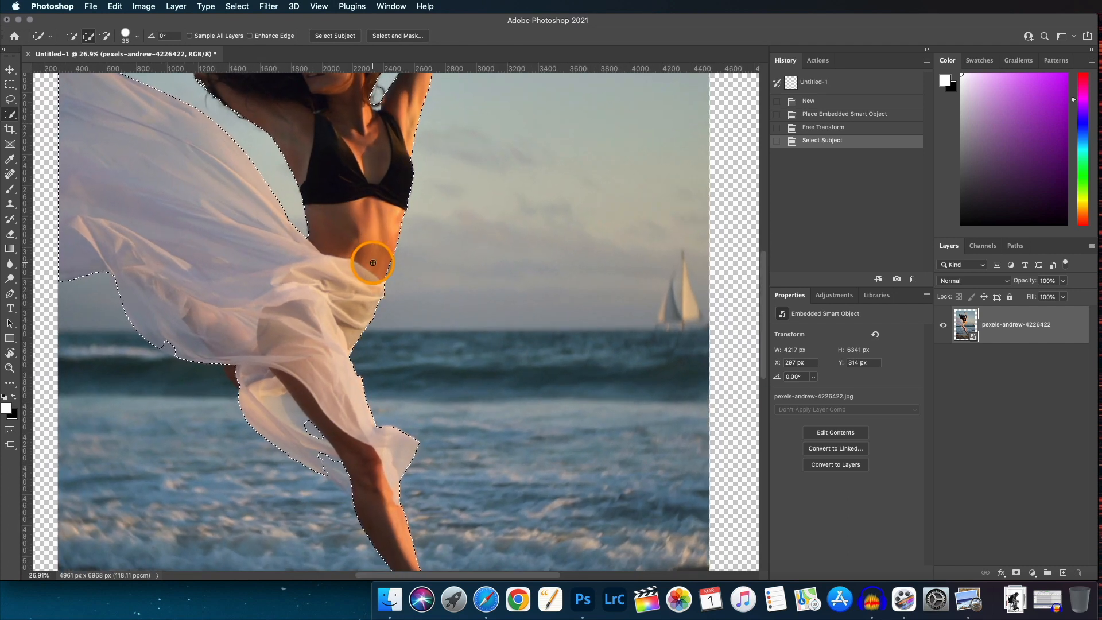
scroll(374, 263, up, 5)
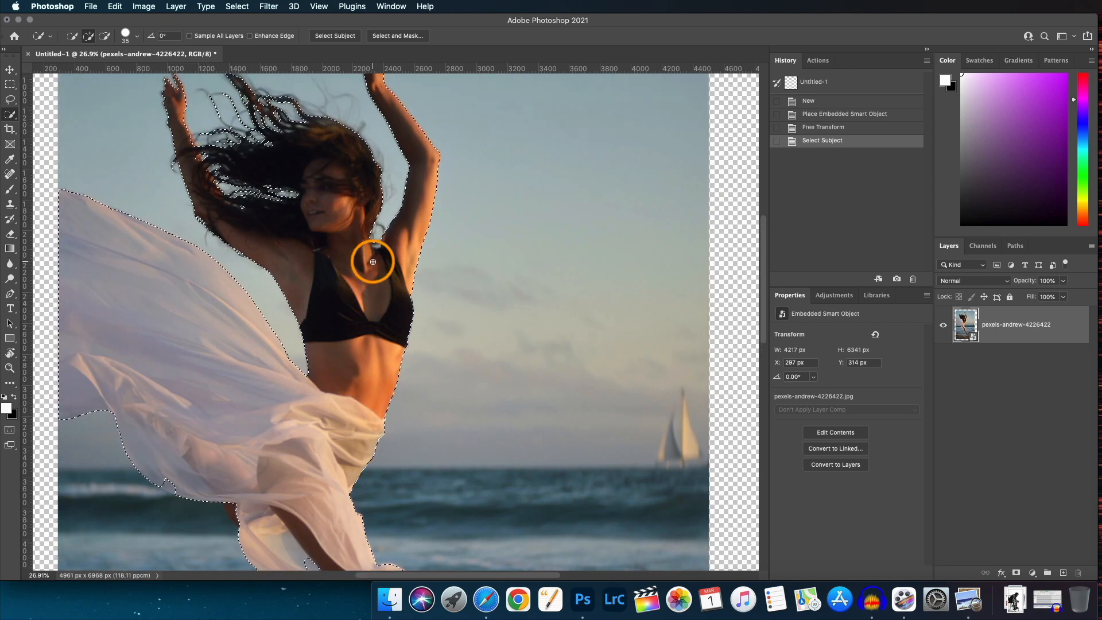
scroll(373, 262, up, 8)
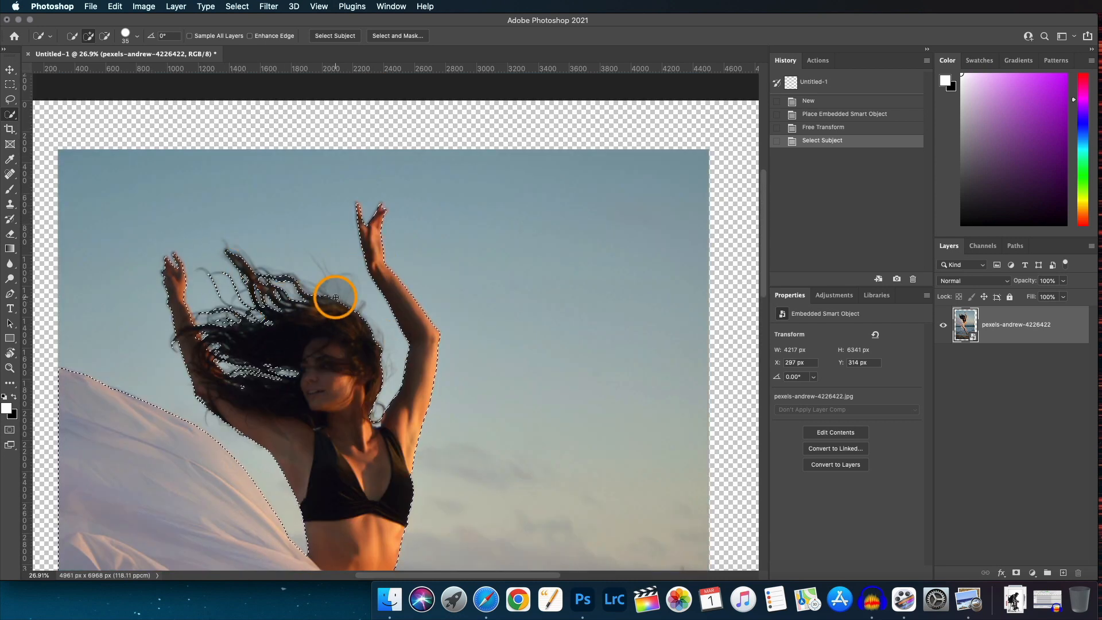
scroll(344, 293, down, 4)
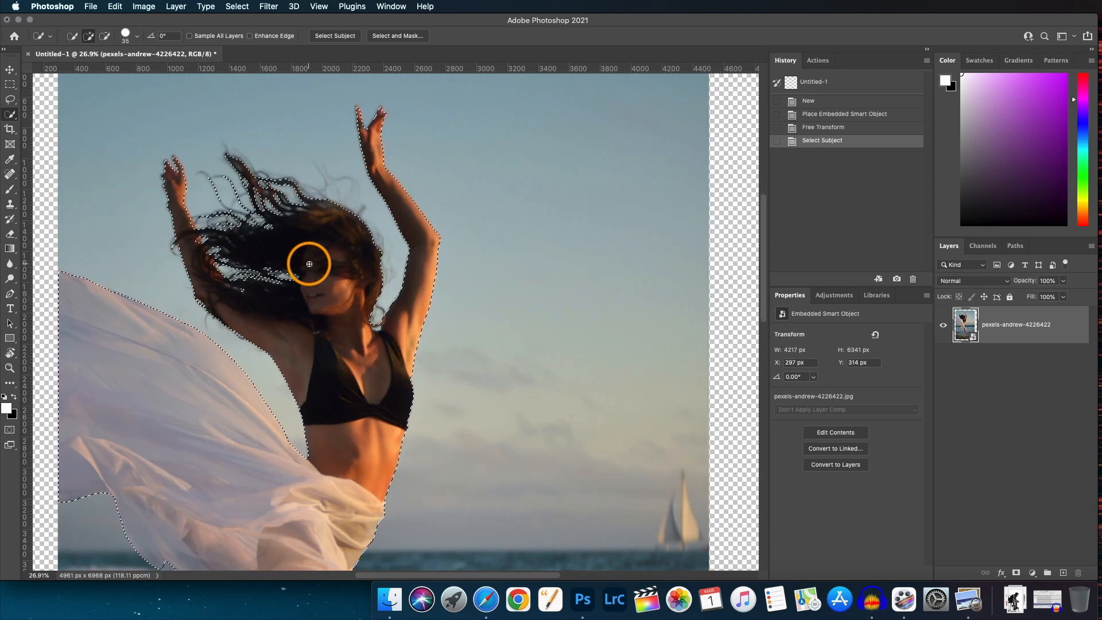
scroll(345, 267, down, 20)
scroll(316, 262, up, 6)
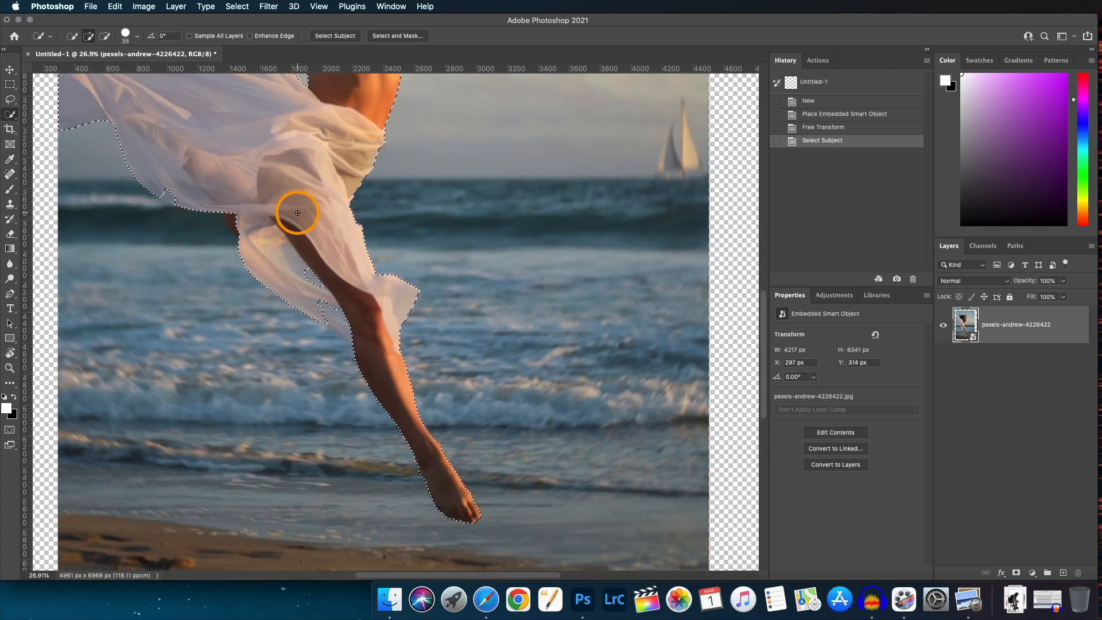
drag(280, 203, 516, 263)
scroll(523, 275, up, 10)
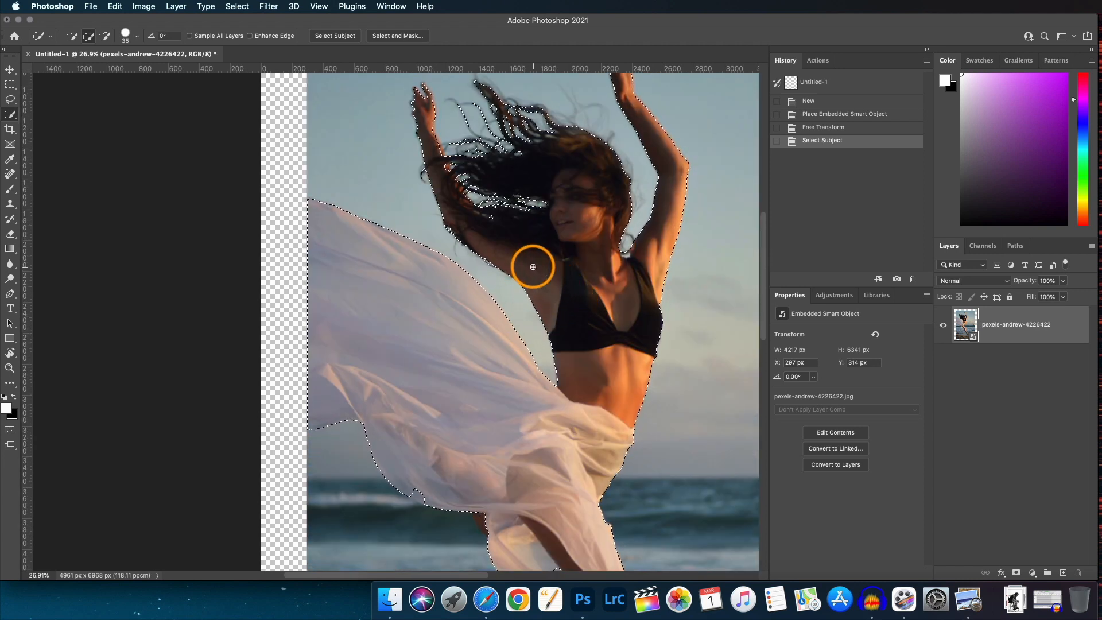
scroll(533, 267, down, 2)
drag(630, 288, 570, 249)
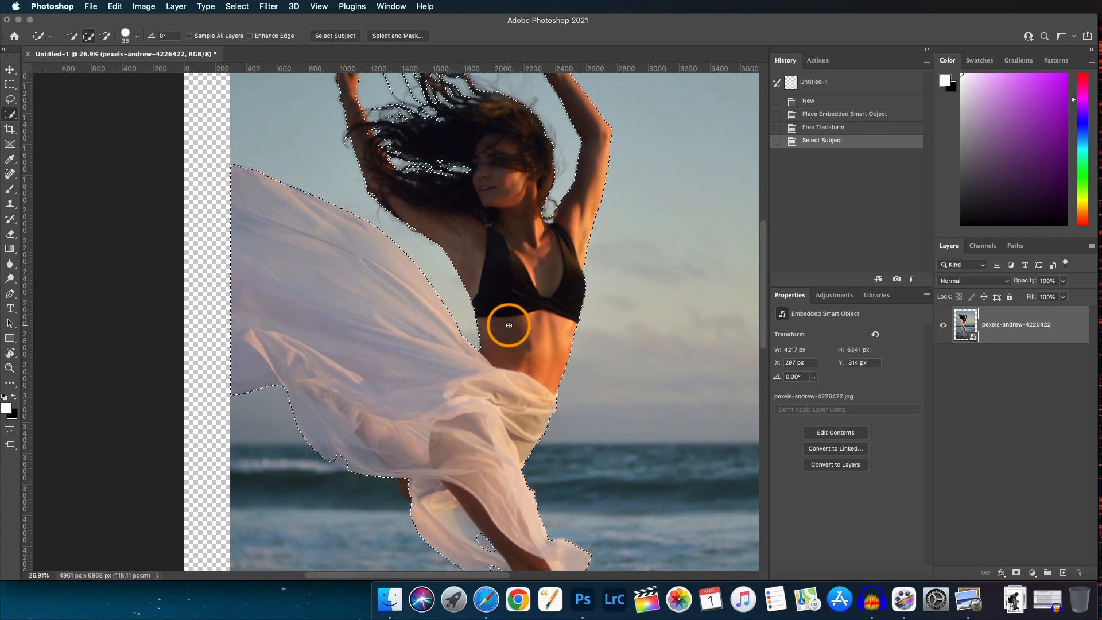
scroll(533, 306, up, 4)
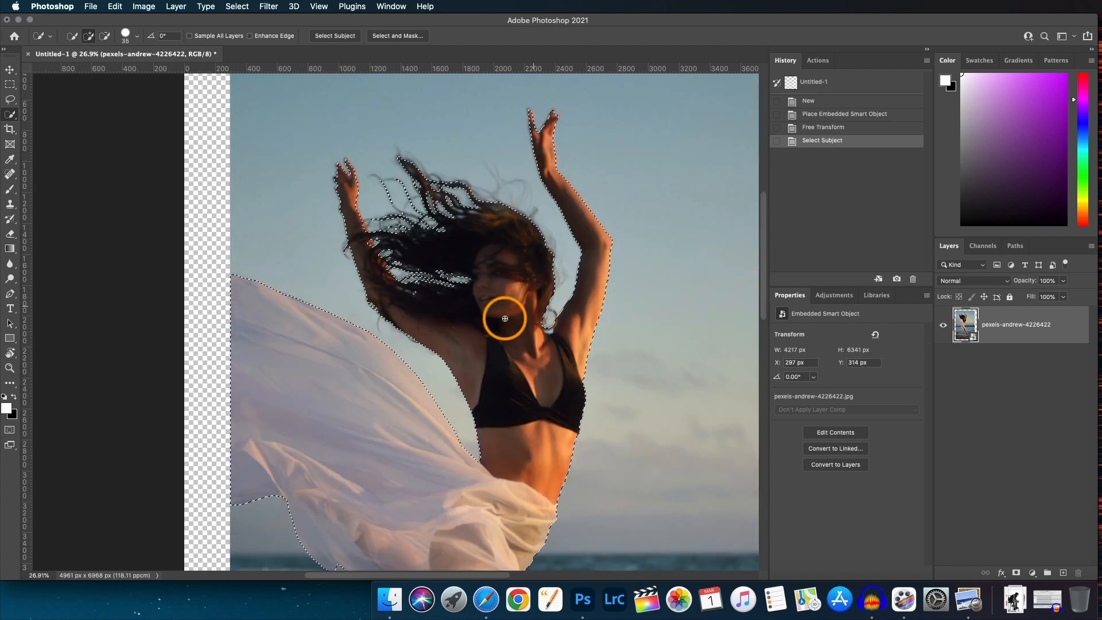
scroll(463, 236, down, 4)
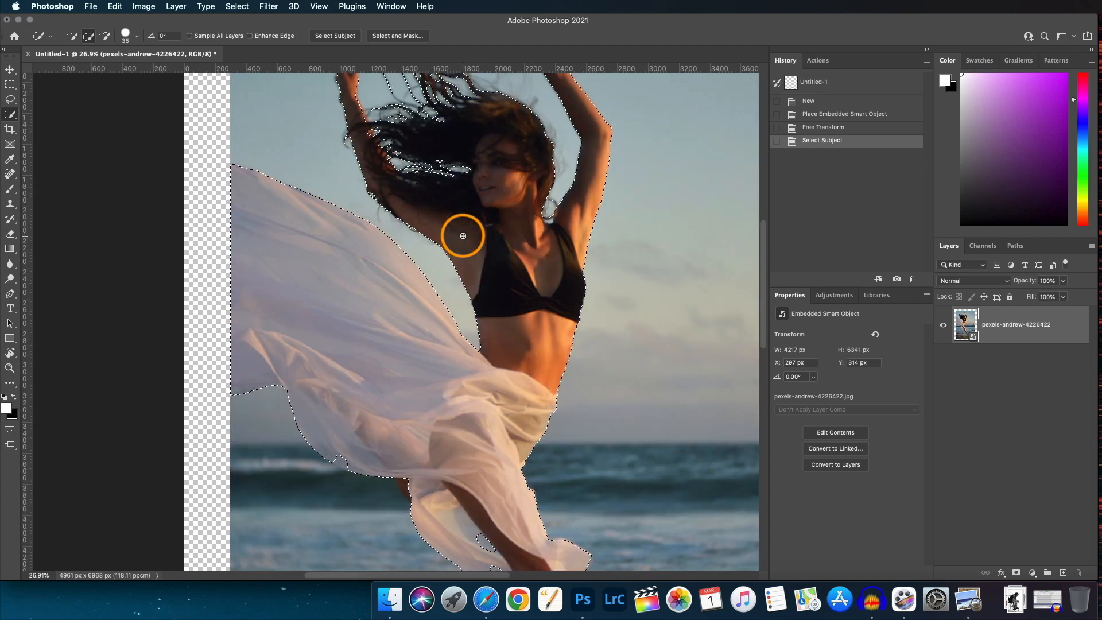
scroll(459, 234, down, 6)
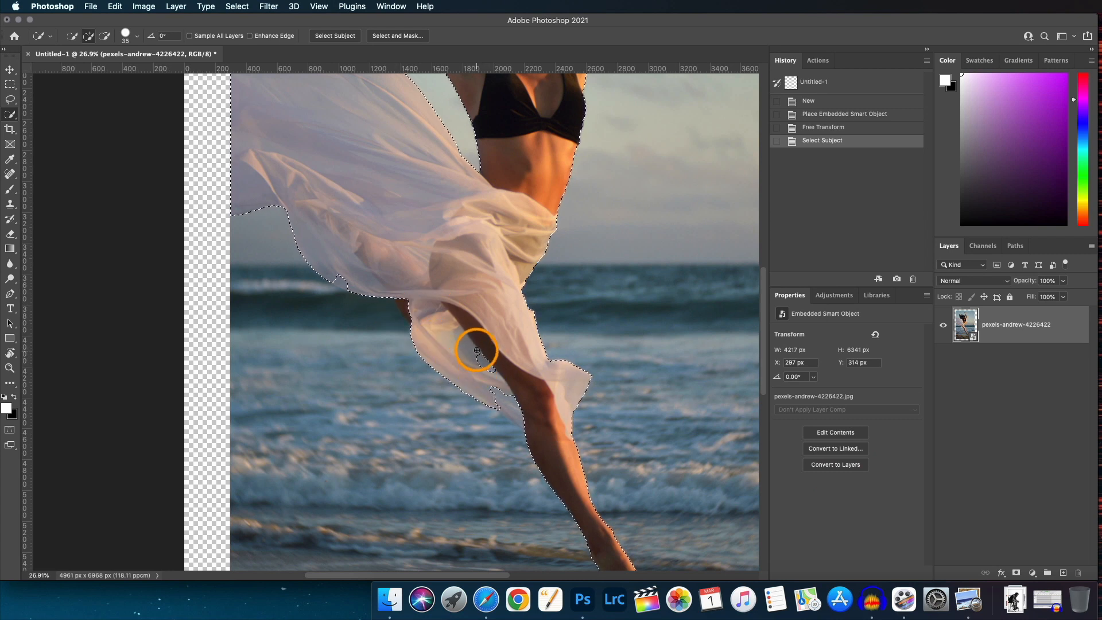
Add the missed parts of the dancer's leg to the selection with the Quick Selection brush at size 125.
drag(495, 375, 526, 385)
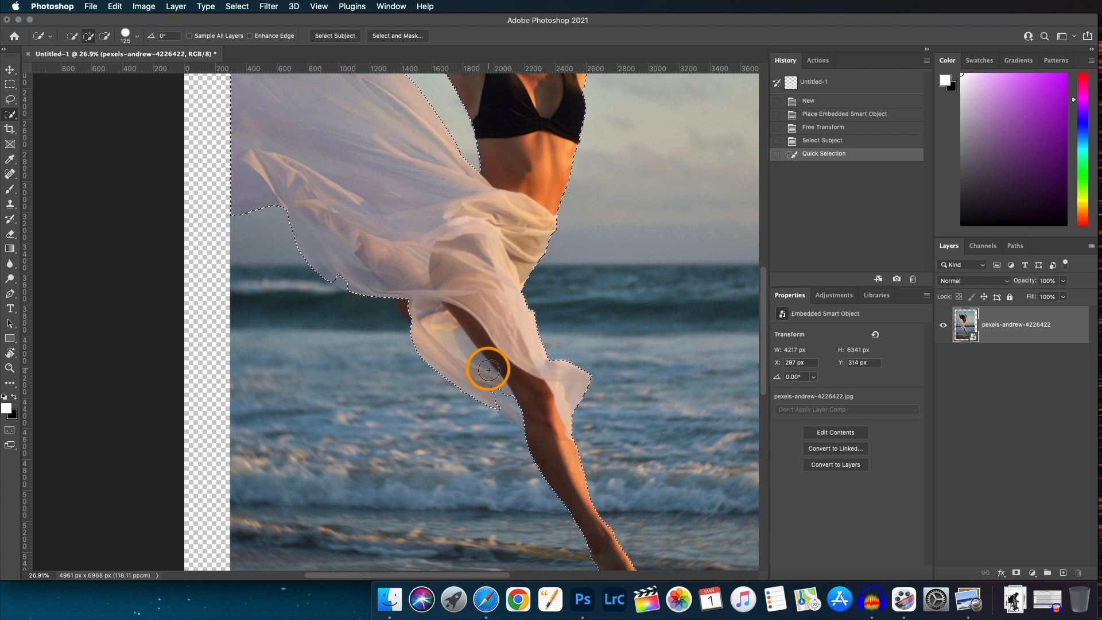
scroll(488, 370, down, 2)
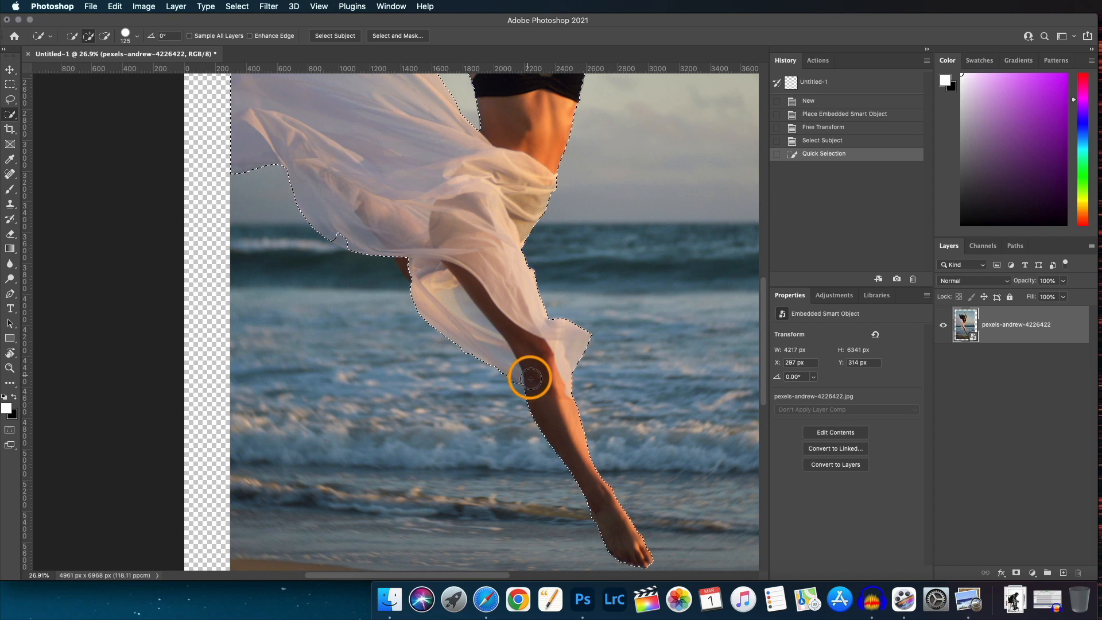
mouse_move(527, 377)
mouse_down()
mouse_move(578, 377)
mouse_move(534, 411)
mouse_up()
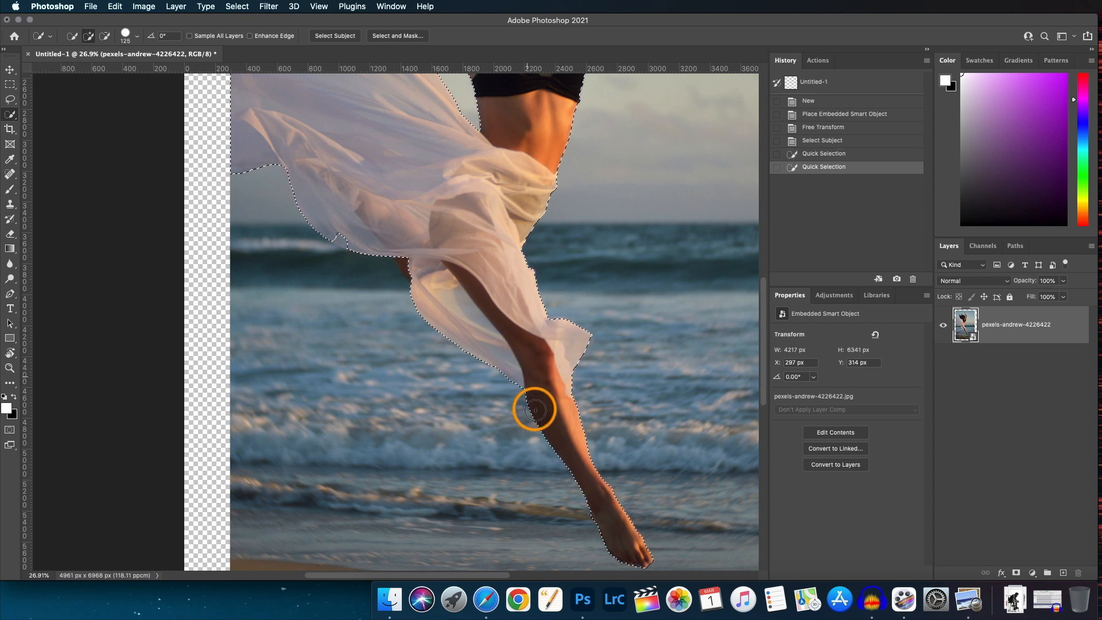
scroll(534, 407, down, 3)
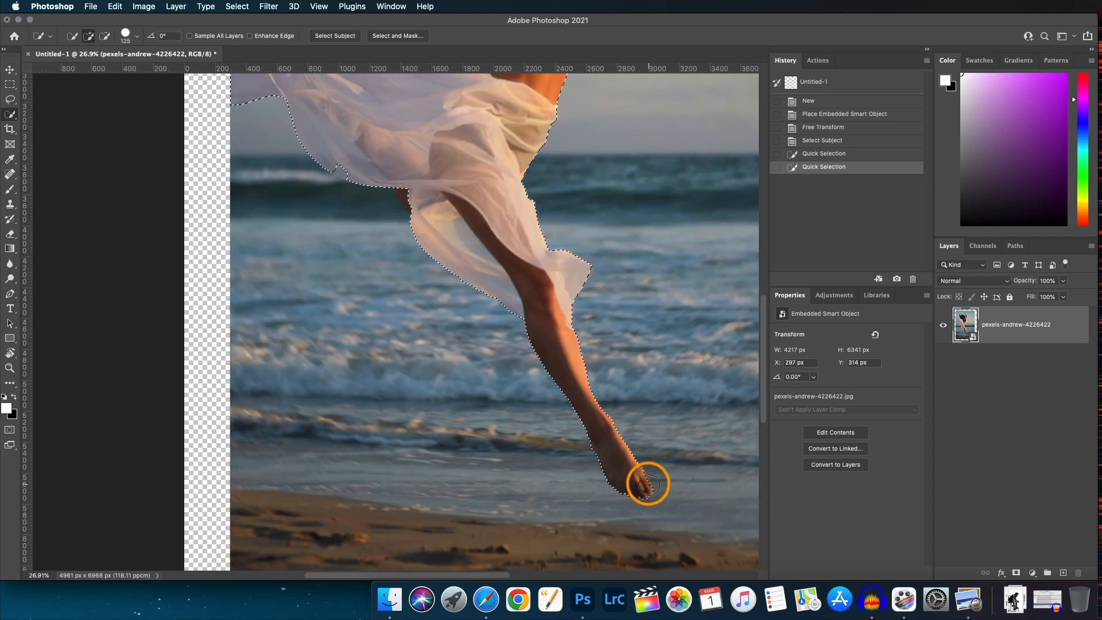
scroll(648, 484, up, 3)
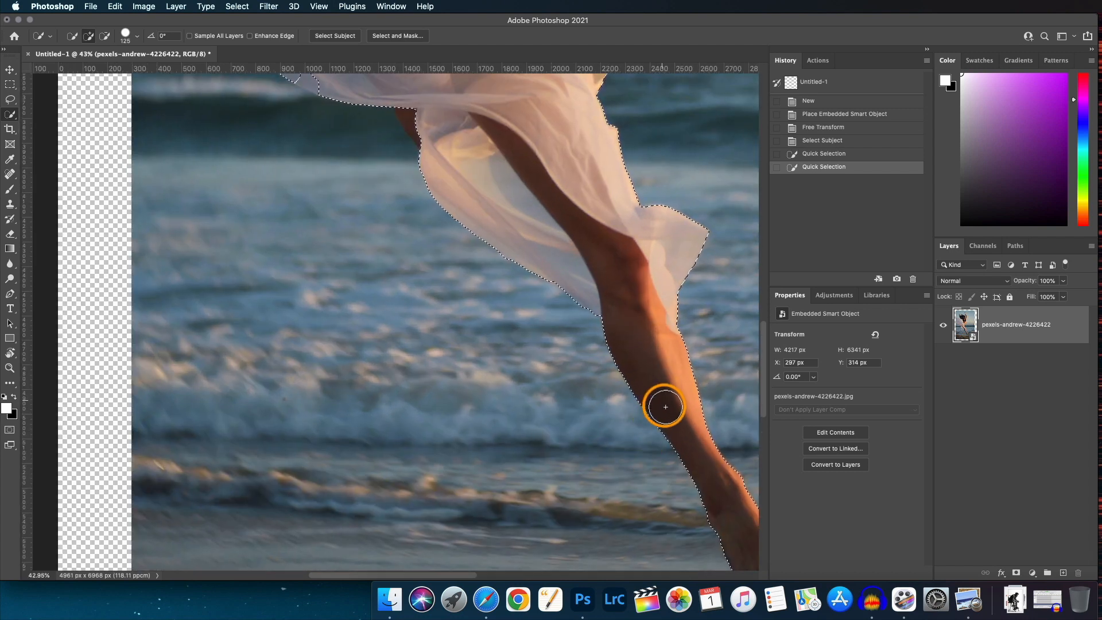
scroll(657, 406, down, 5)
scroll(505, 315, up, 10)
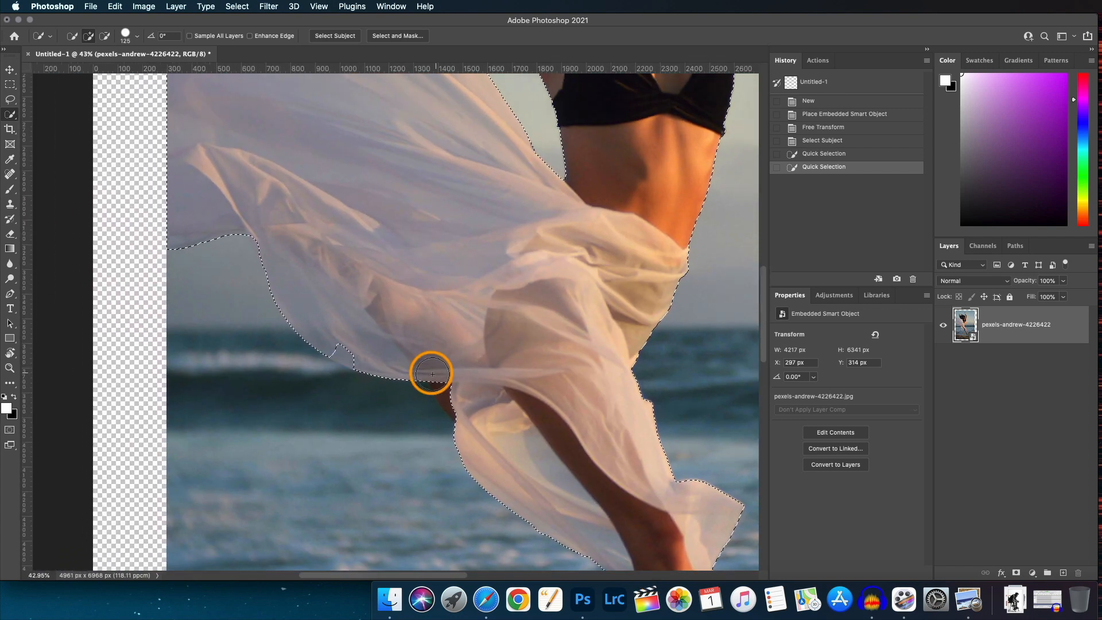
Add the missed fabric areas around the dancer's leg to the selection with the Quick Selection brush.
click(433, 374)
mouse_move(438, 359)
mouse_down()
mouse_move(343, 343)
mouse_move(327, 383)
mouse_up()
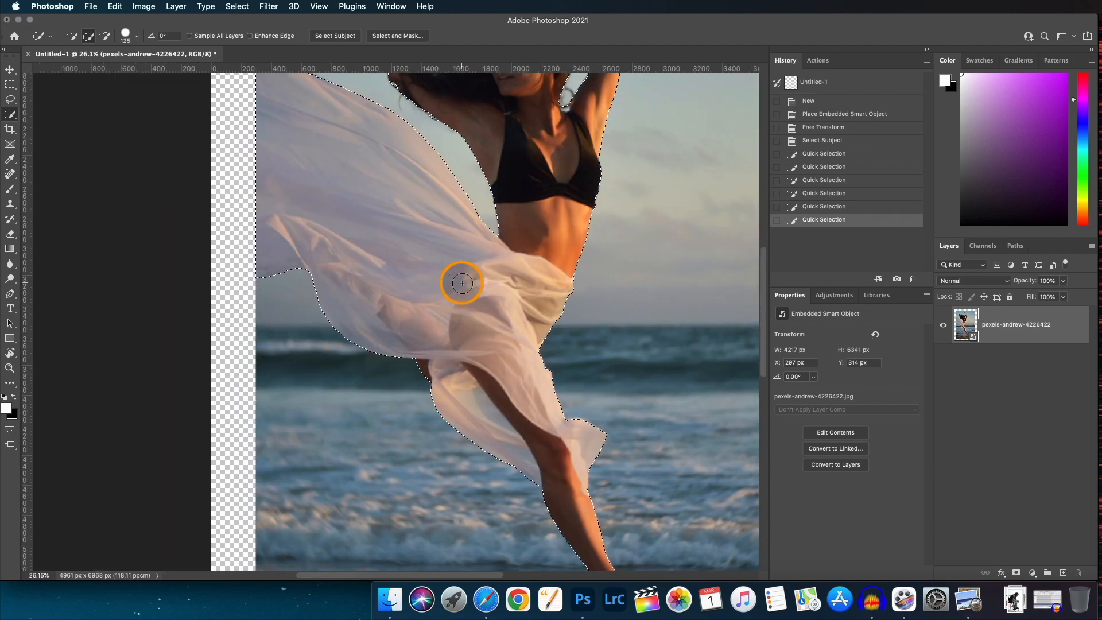
drag(453, 297, 384, 458)
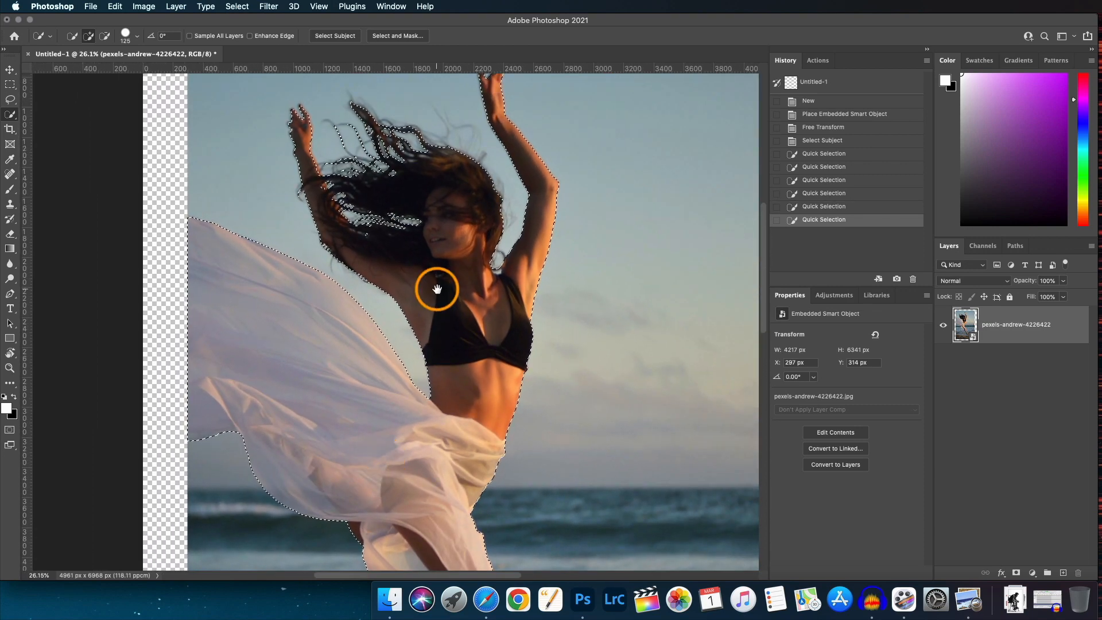
Zoom to the raised left hand and add the hand and forearm to the selection with a 60-size brush.
scroll(335, 147, up, 5)
drag(404, 287, 387, 340)
scroll(388, 343, up, 3)
scroll(430, 368, down, 4)
mouse_move(430, 201)
mouse_down()
mouse_move(433, 300)
mouse_move(422, 309)
mouse_up()
scroll(366, 324, up, 3)
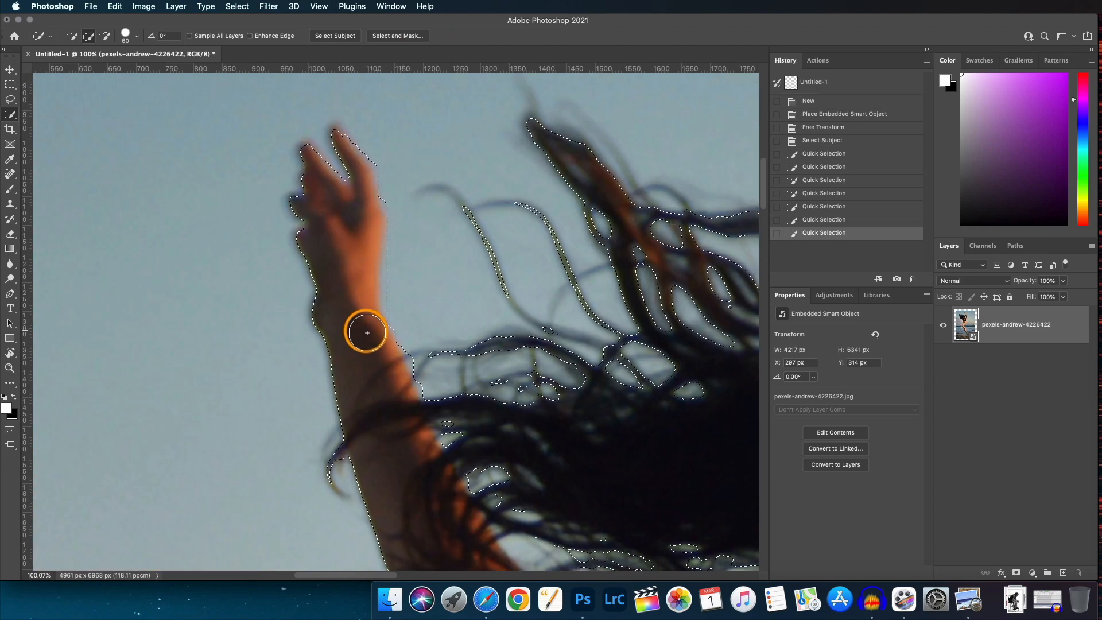
drag(367, 333, 337, 198)
Add a missed edge of the raised right arm to the selection and review the outline down the leg.
scroll(431, 259, down, 4)
drag(551, 356, 357, 271)
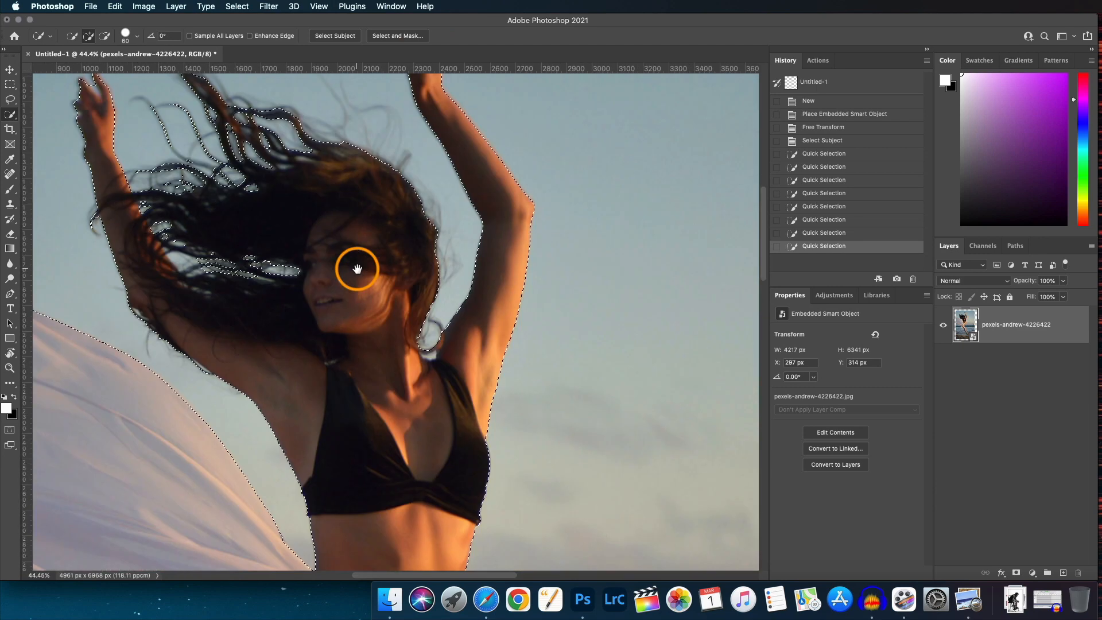
scroll(356, 271, up, 4)
mouse_move(553, 384)
mouse_down()
mouse_move(540, 321)
mouse_move(512, 369)
mouse_move(531, 373)
mouse_up()
scroll(558, 377, down, 2)
scroll(512, 347, up, 10)
scroll(492, 355, down, 15)
scroll(492, 356, down, 5)
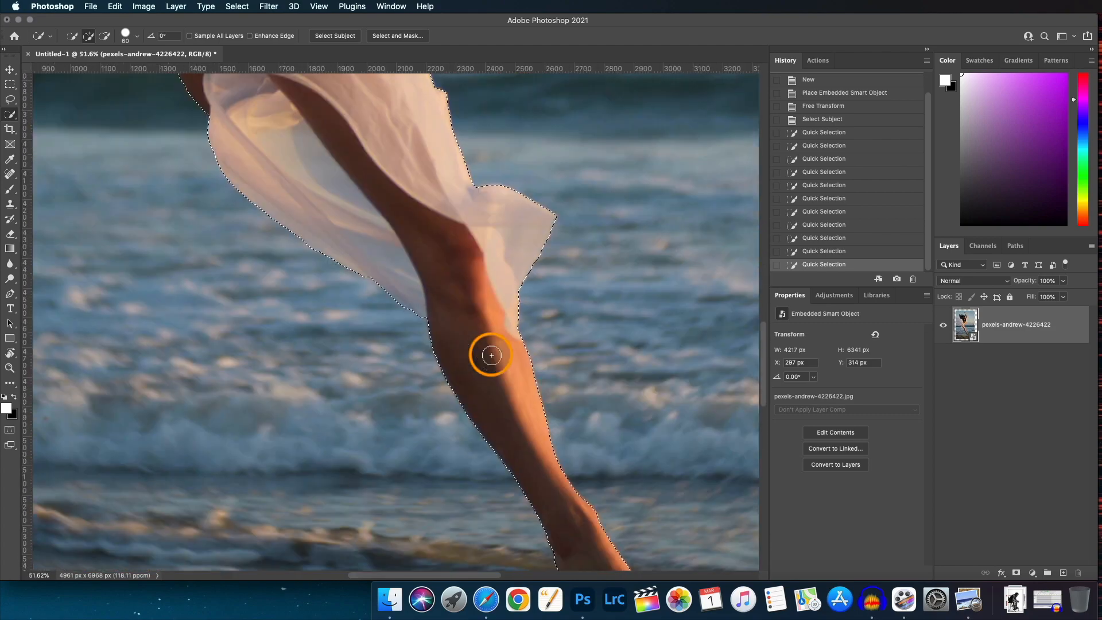
scroll(570, 381, up, 10)
scroll(571, 382, down, 3)
Open Select and Mask and sweep the Refine Edge Brush at size 150 across the hair edge.
click(398, 35)
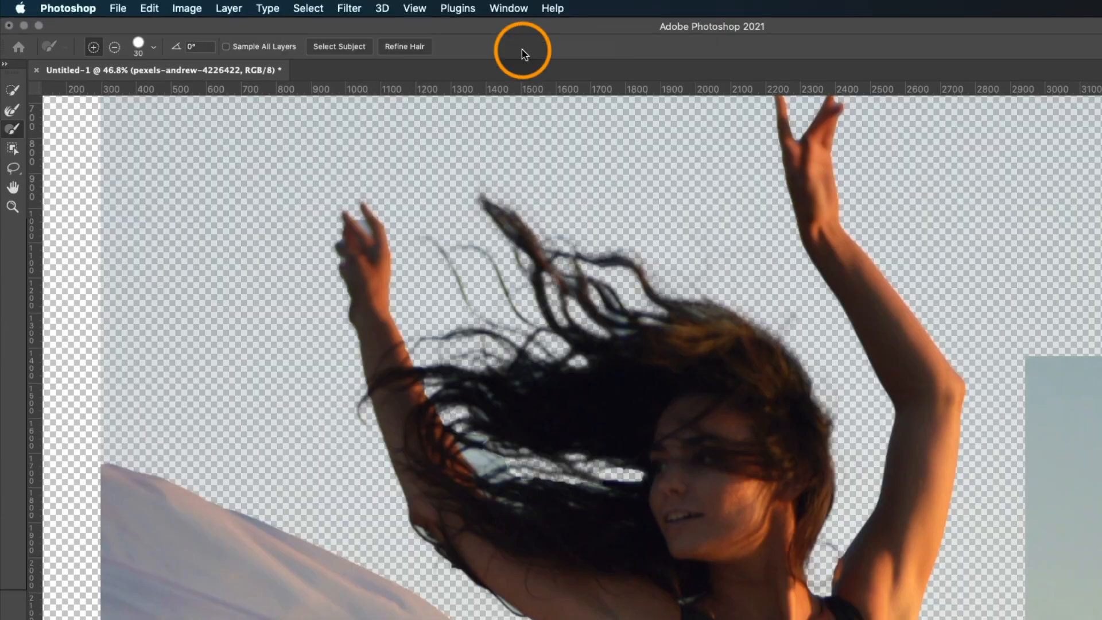
scroll(588, 431, down, 5)
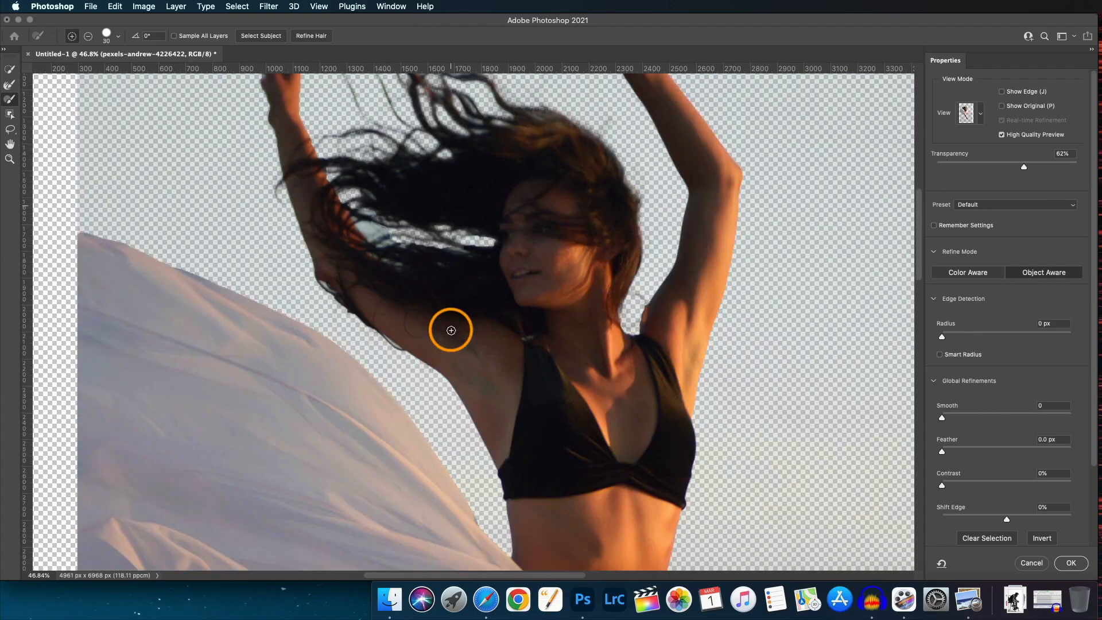
scroll(587, 431, up, 7)
scroll(588, 431, down, 4)
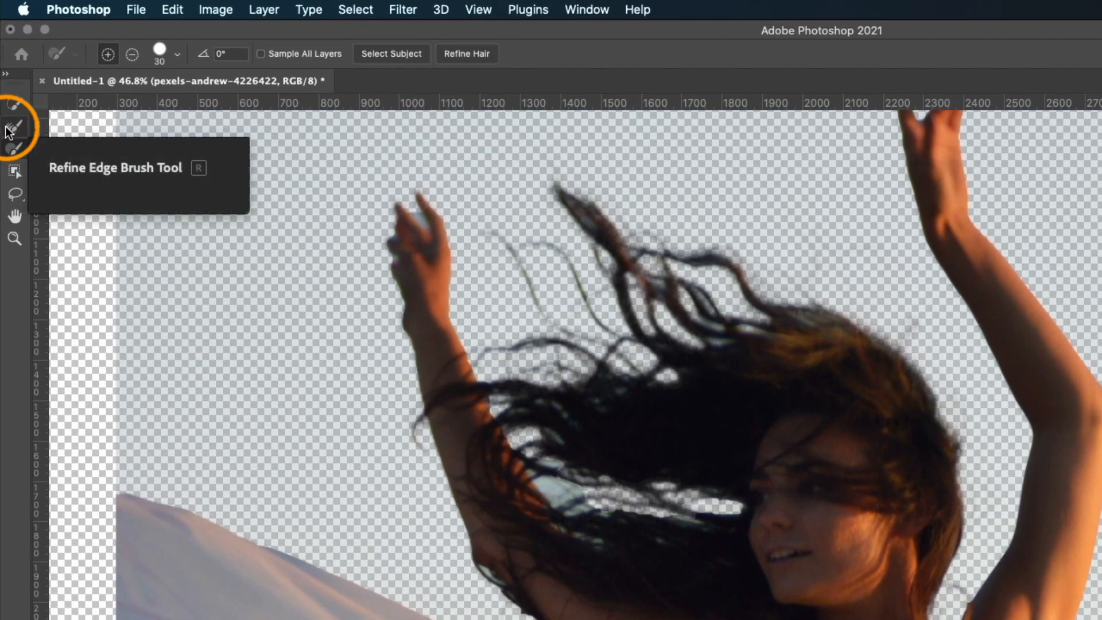
click(8, 131)
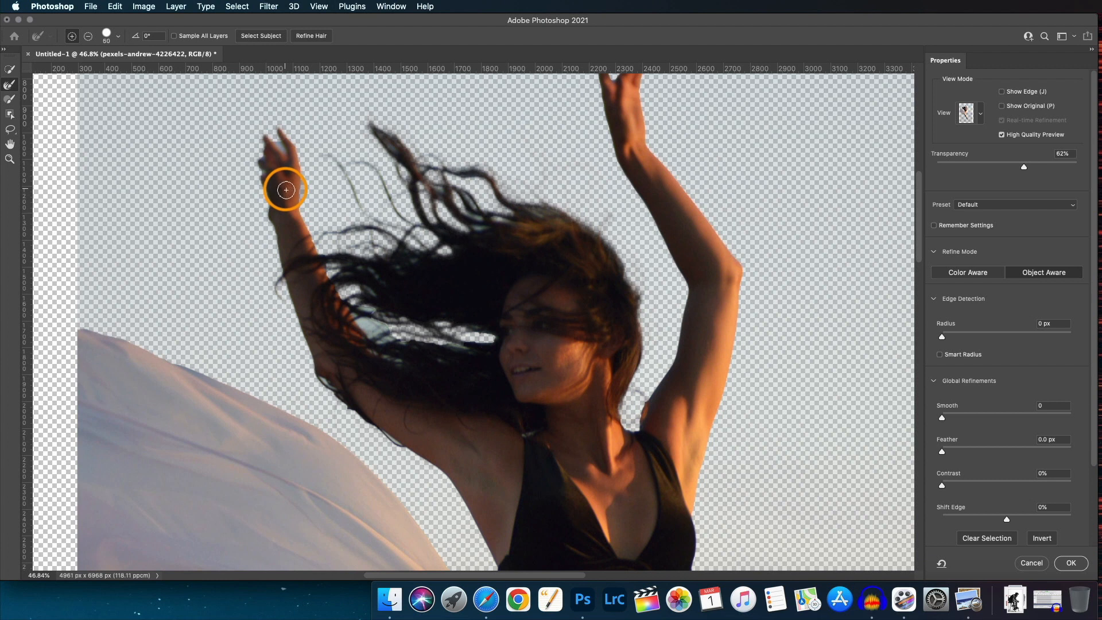
key(bracketright)
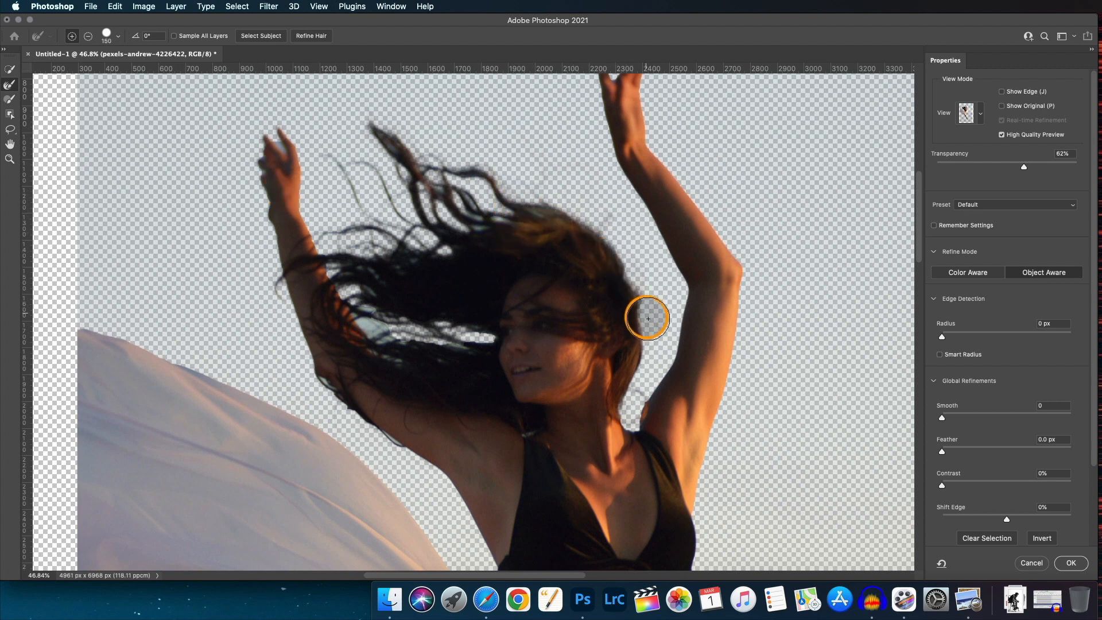
mouse_move(646, 316)
mouse_down()
mouse_move(644, 325)
mouse_move(628, 267)
mouse_move(536, 213)
mouse_up()
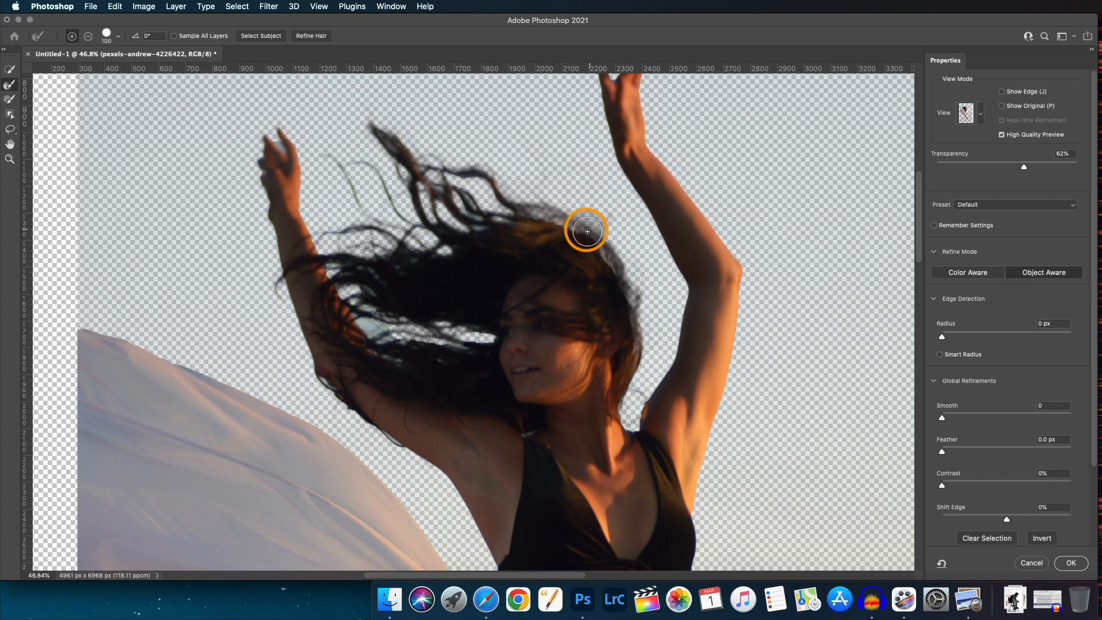
Zoom in and brush the Refine Edge Brush over the flying hair strands above the head.
key(super+plus)
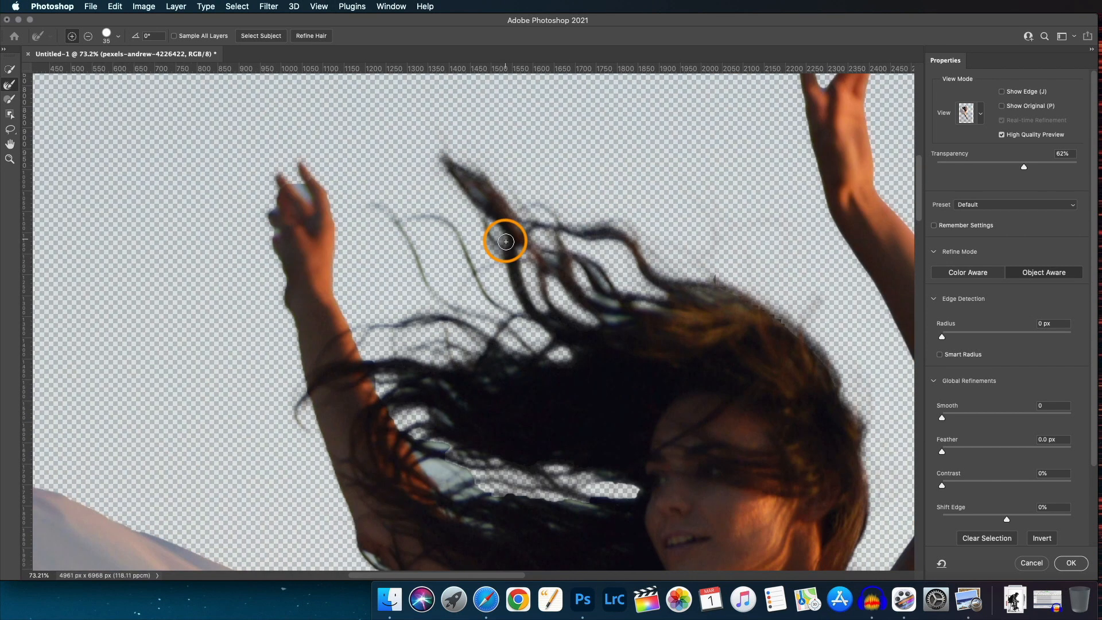
mouse_move(506, 241)
mouse_down()
mouse_move(592, 321)
mouse_move(524, 226)
mouse_move(591, 247)
mouse_up()
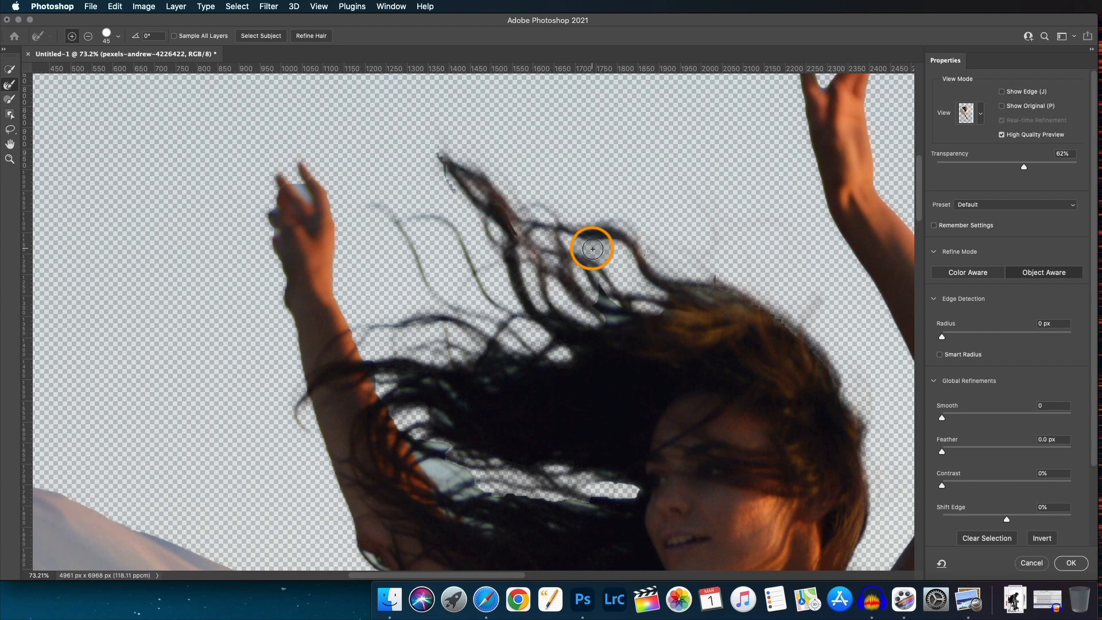
drag(367, 164, 422, 198)
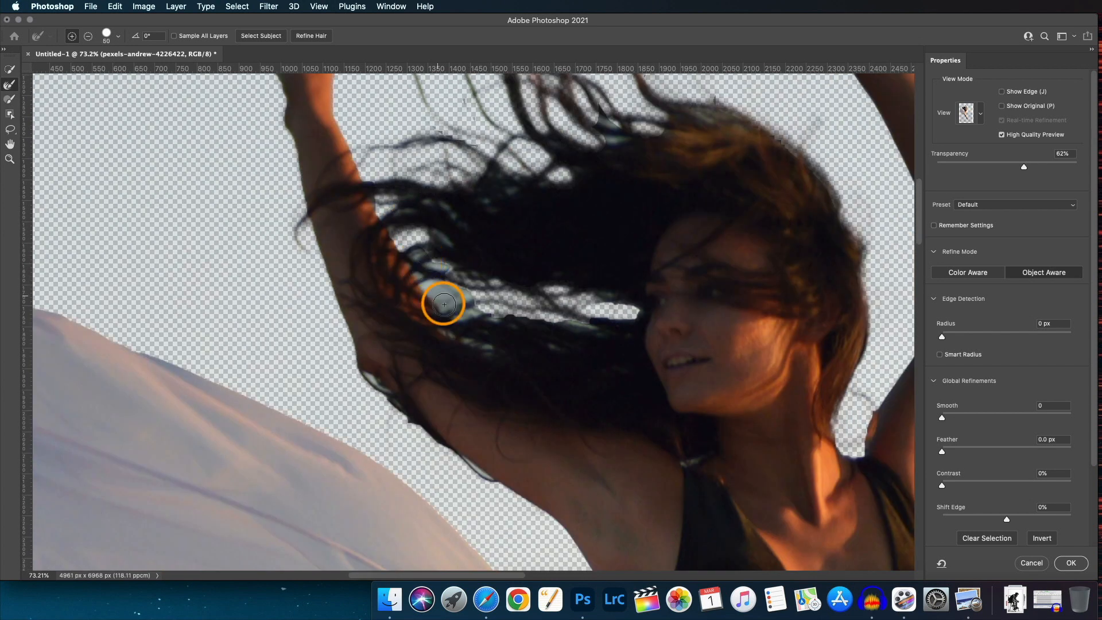
mouse_move(438, 303)
mouse_down()
mouse_move(534, 294)
mouse_move(498, 299)
mouse_move(459, 218)
mouse_move(415, 211)
mouse_move(511, 188)
mouse_up()
Reduce the Refine Edge Brush to size 30 and refine the gaps between hair strands near the arm and face.
key(bracketleft)
key(bracketleft)
key(bracketleft)
key(bracketleft)
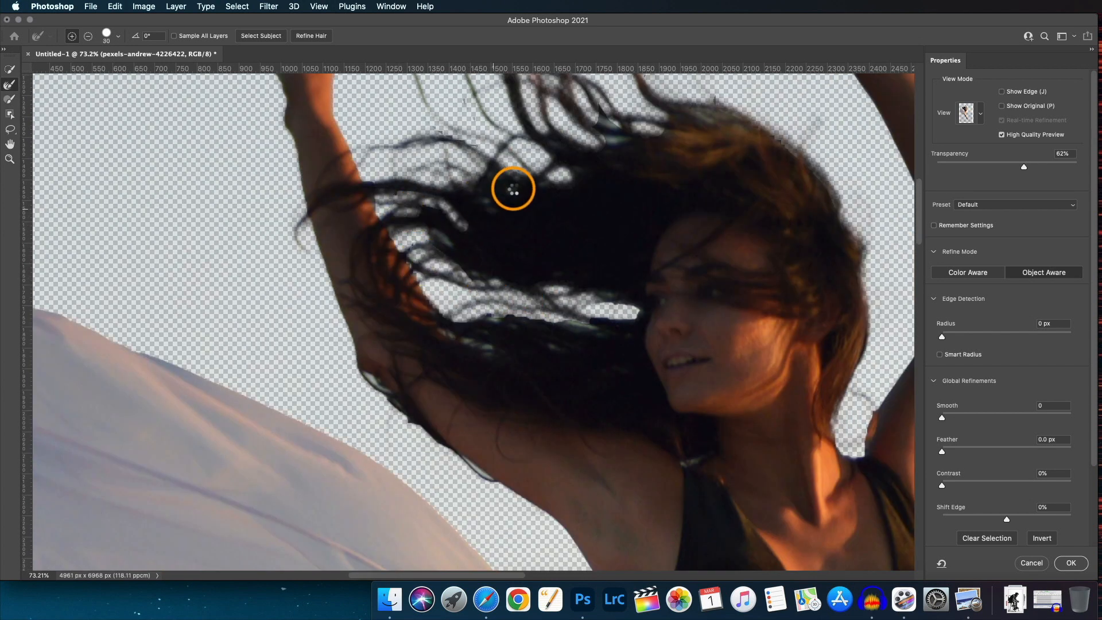
drag(437, 232, 446, 244)
drag(598, 298, 629, 309)
drag(602, 331, 566, 323)
drag(446, 334, 489, 350)
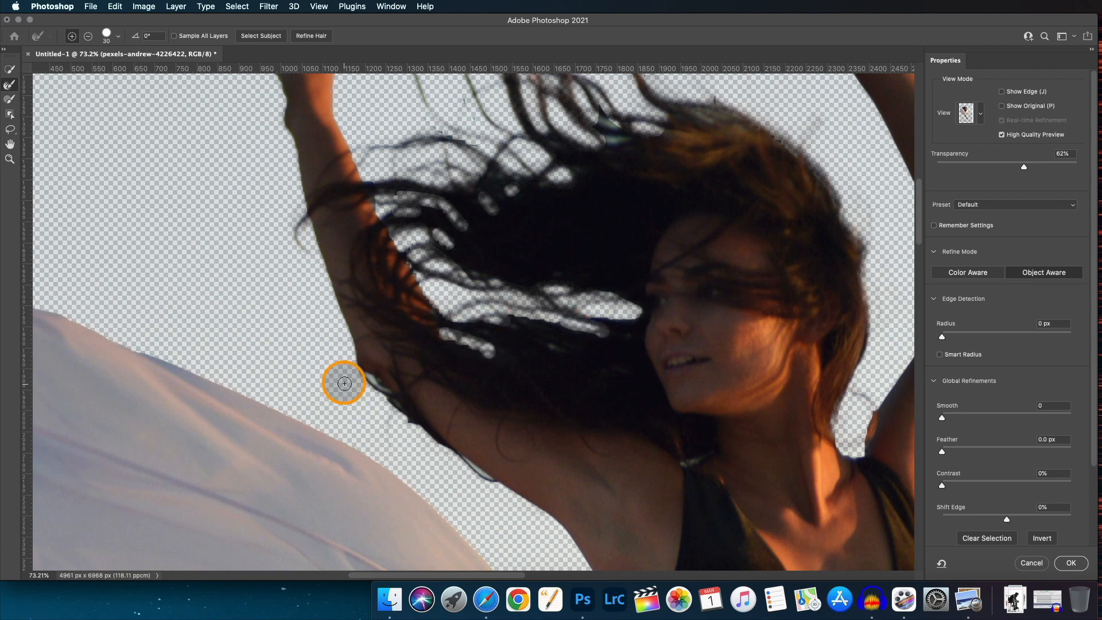
drag(359, 373, 491, 480)
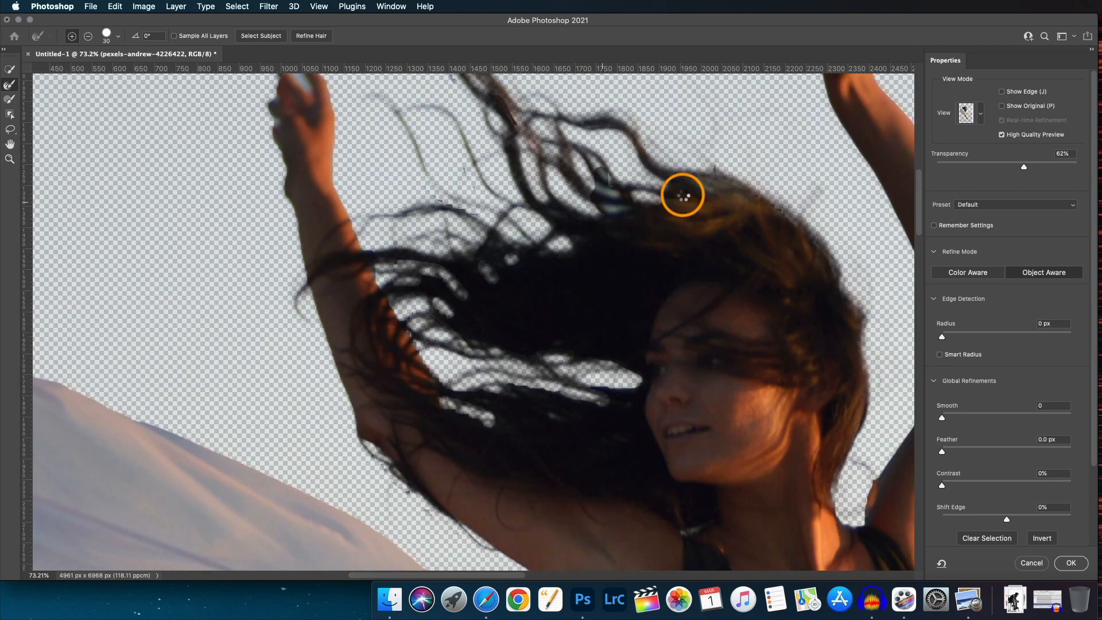
mouse_move(682, 192)
mouse_down()
mouse_move(795, 219)
mouse_move(716, 189)
mouse_move(784, 221)
mouse_up()
Paint solid areas back into the hair around the head with the Select and Mask Brush tool.
click(10, 99)
drag(815, 192, 800, 208)
drag(710, 124, 712, 174)
mouse_move(843, 280)
mouse_down()
mouse_move(861, 363)
mouse_move(832, 346)
mouse_up()
scroll(862, 344, down, 5)
scroll(674, 317, down, 5)
scroll(549, 309, up, 10)
drag(427, 243, 505, 246)
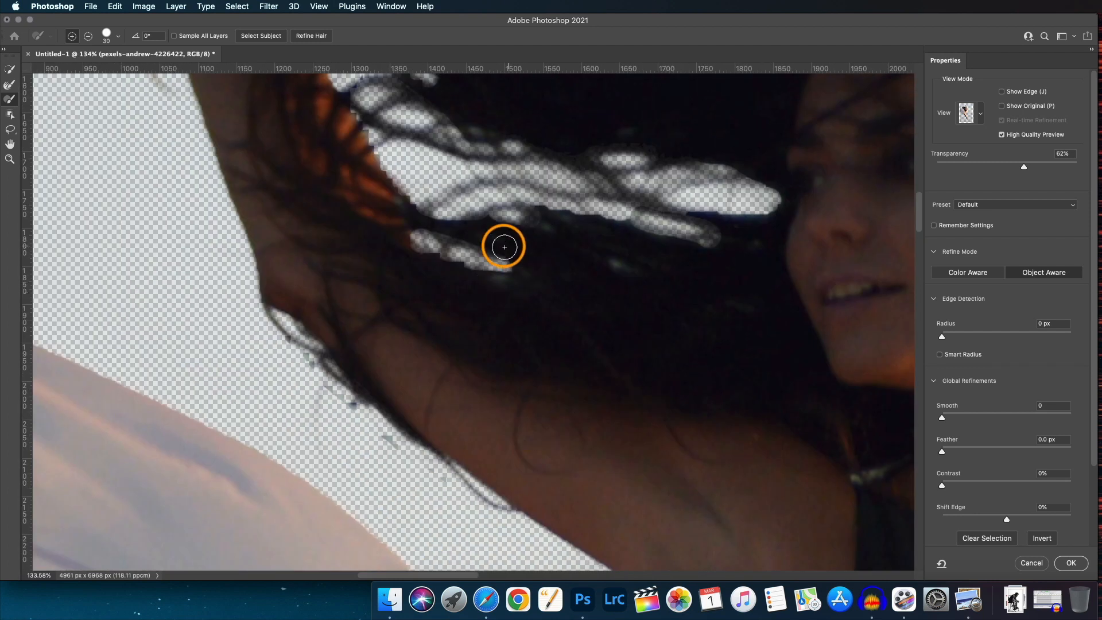
Adjust the Brush size and paint the edges where the hair crosses the raised left arm.
scroll(453, 278, down, 5)
scroll(636, 356, up, 5)
key(bracketleft)
key(bracketleft)
key(bracketleft)
key(bracketleft)
key(bracketleft)
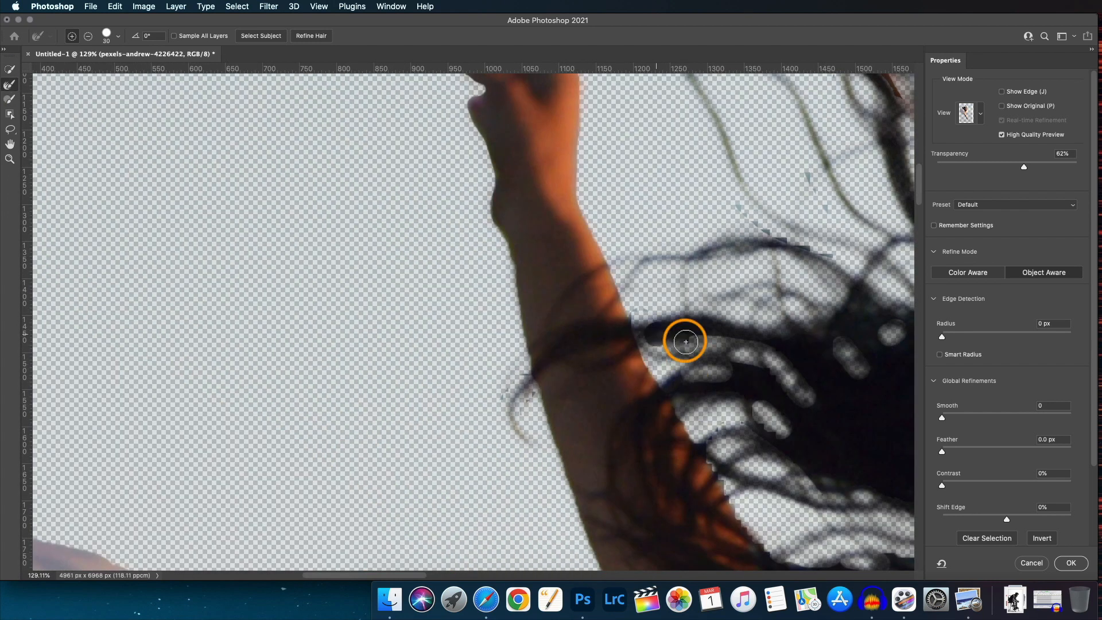
drag(768, 301, 316, 545)
key(bracketright)
key(bracketright)
key(bracketright)
key(bracketright)
key(bracketright)
mouse_move(495, 225)
mouse_down()
mouse_move(509, 357)
mouse_move(590, 270)
mouse_up()
mouse_move(594, 253)
mouse_down()
mouse_move(616, 369)
mouse_move(630, 335)
mouse_move(620, 252)
mouse_move(711, 281)
mouse_move(605, 217)
mouse_up()
Subtract the background halo around the raised hand's fingers with a 15-size brush, undoing the last stroke.
key(bracketleft)
key(bracketleft)
key(bracketleft)
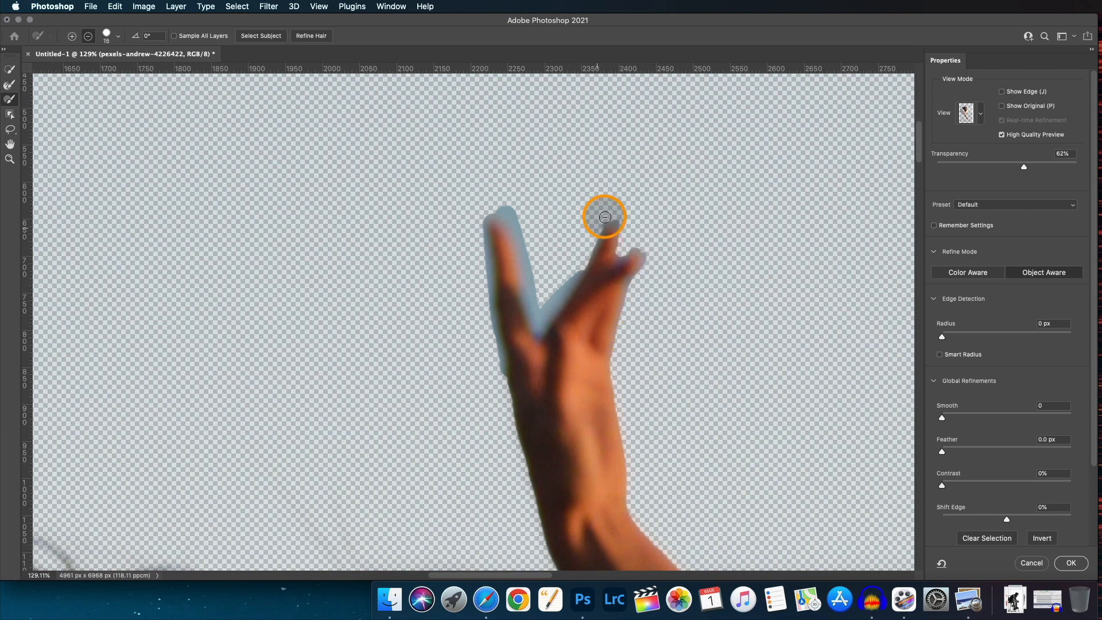
mouse_move(493, 208)
alt+mouse_down()
mouse_move(541, 325)
mouse_move(580, 263)
alt+mouse_up()
alt+drag(498, 373, 503, 208)
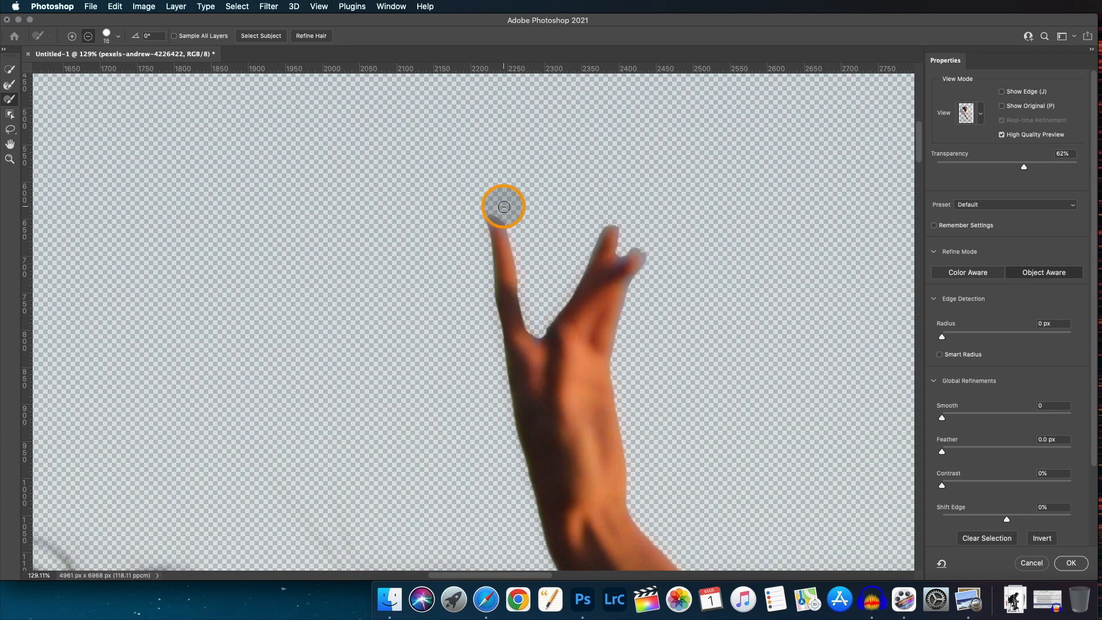
key(super+z)
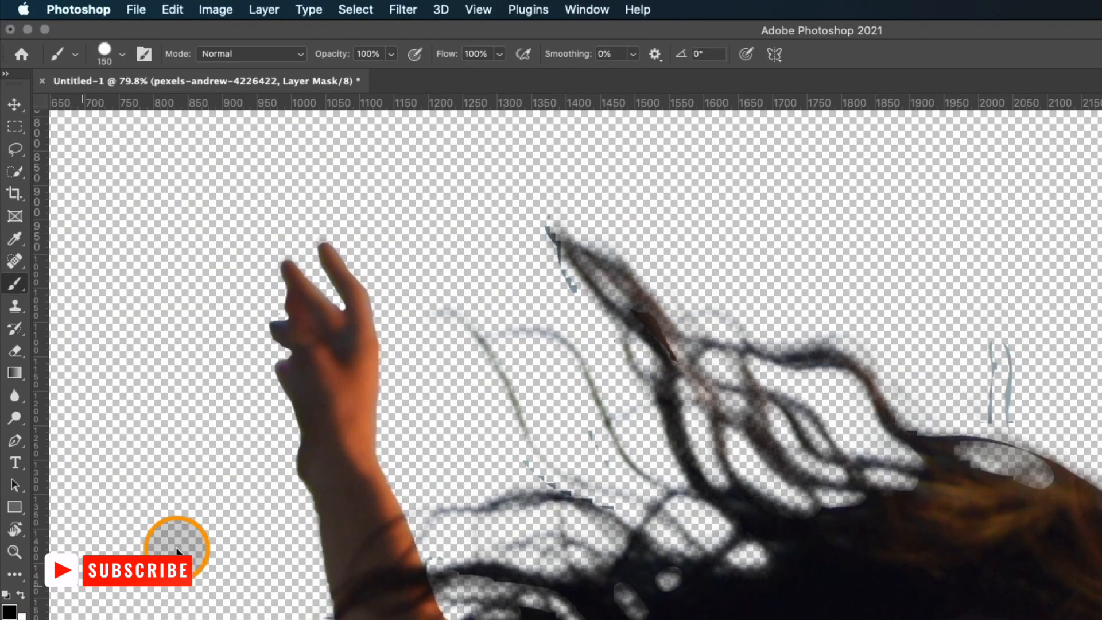
Paint on the layer mask with the Brush to clean up hair edges by the arm and the fabric edge.
click(122, 54)
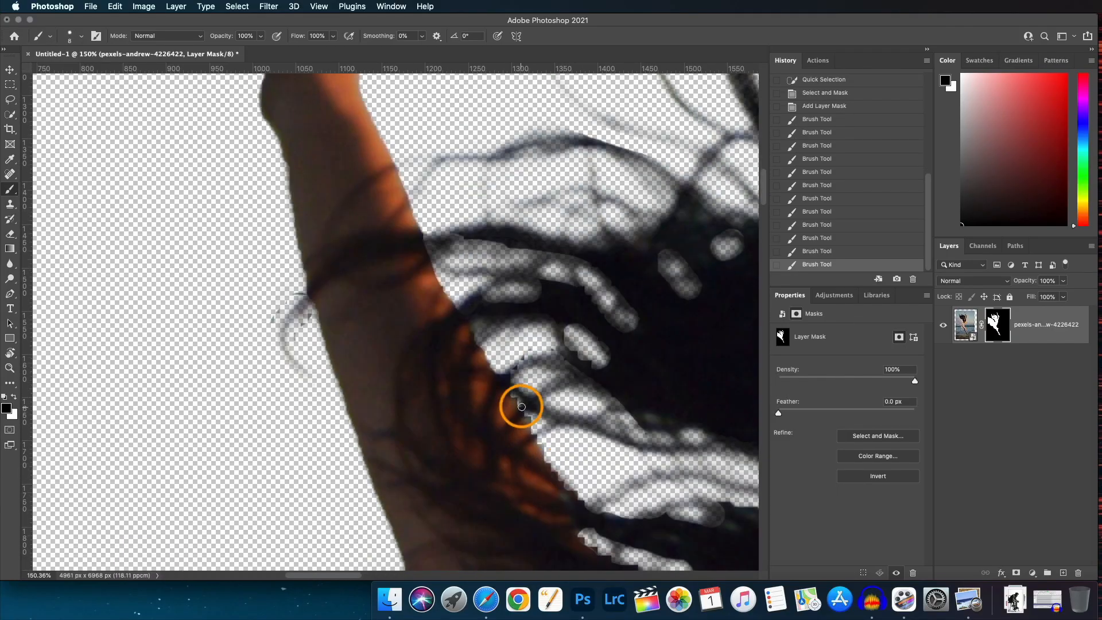
drag(517, 406, 590, 506)
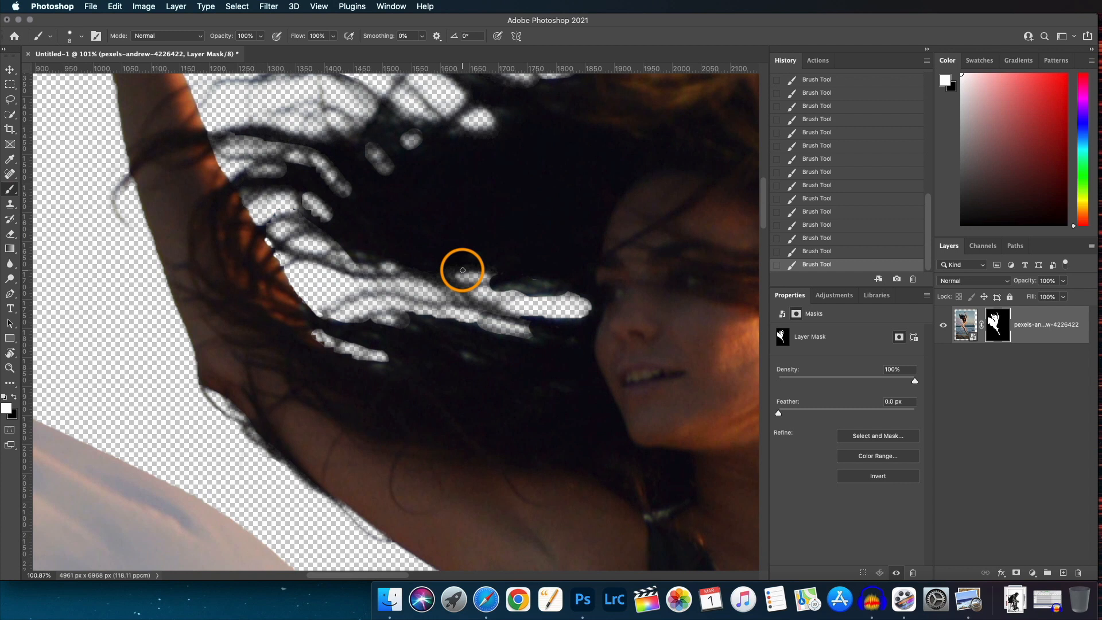
mouse_move(463, 268)
mouse_down()
mouse_move(376, 308)
mouse_move(292, 307)
mouse_move(262, 262)
mouse_up()
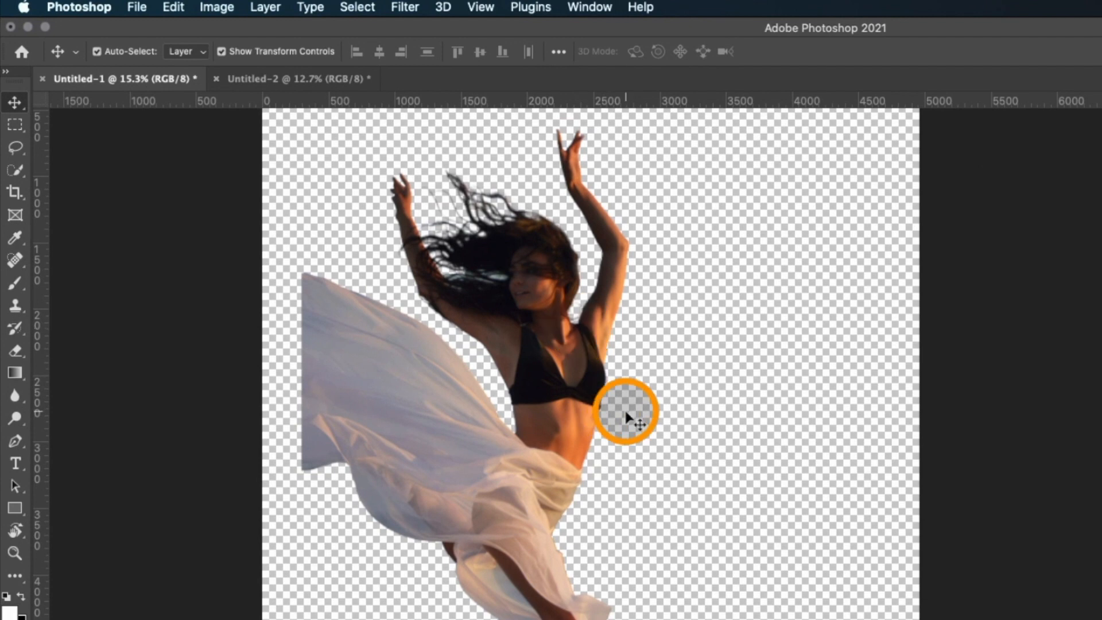
Reopen Select and Mask on the dancer layer and refine the translucent fabric with the Refine Edge Brush at size 500.
scroll(588, 404, up, 1)
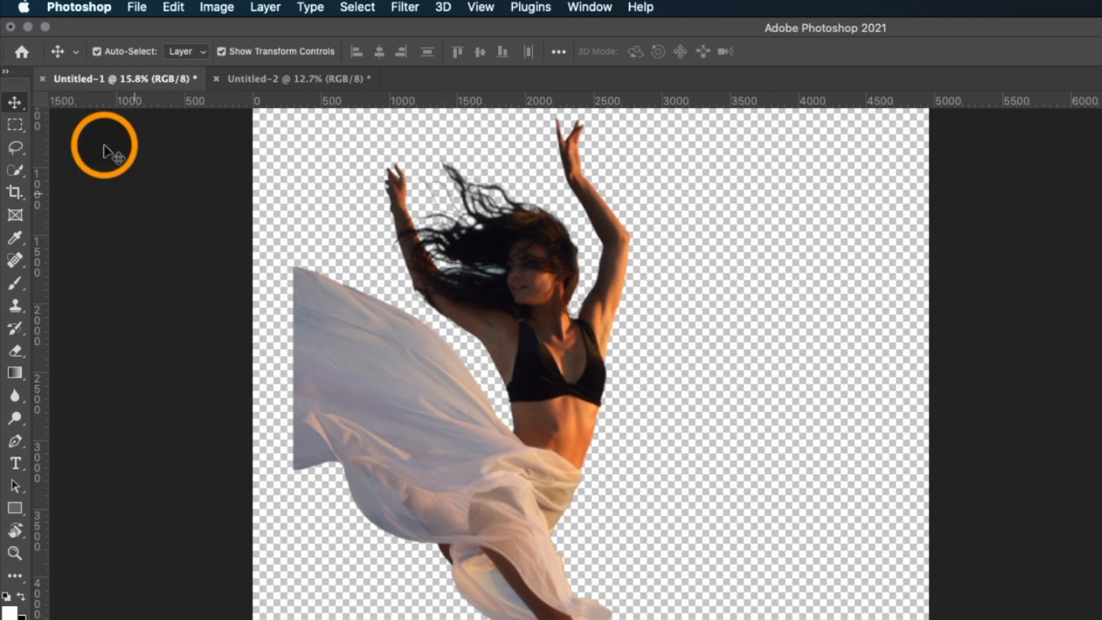
click(12, 152)
click(15, 169)
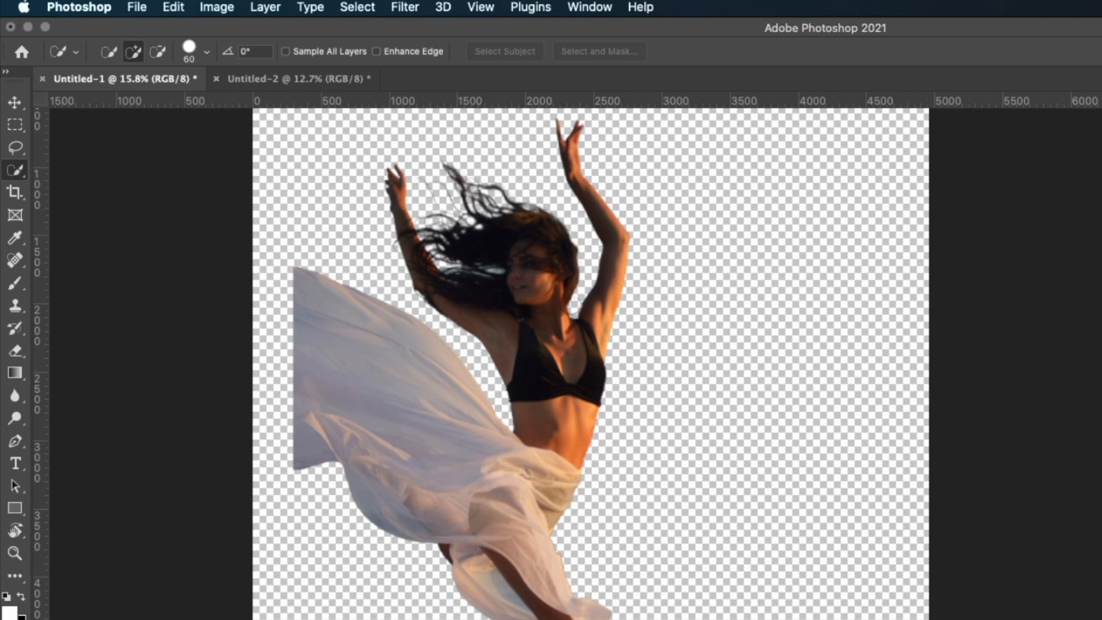
key(alt+super+r)
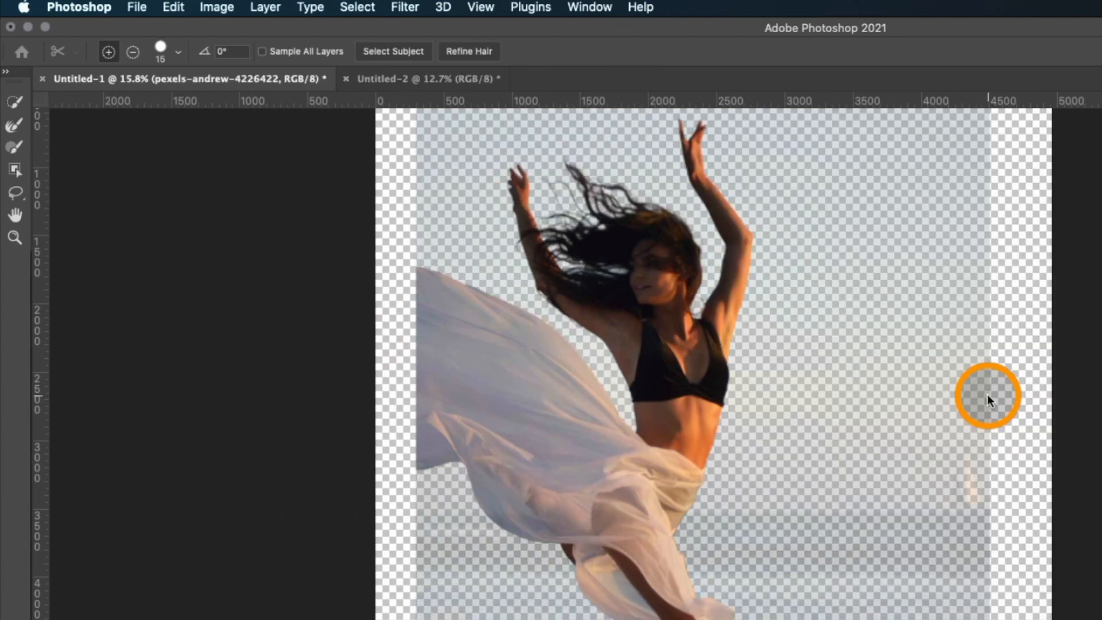
drag(547, 430, 547, 431)
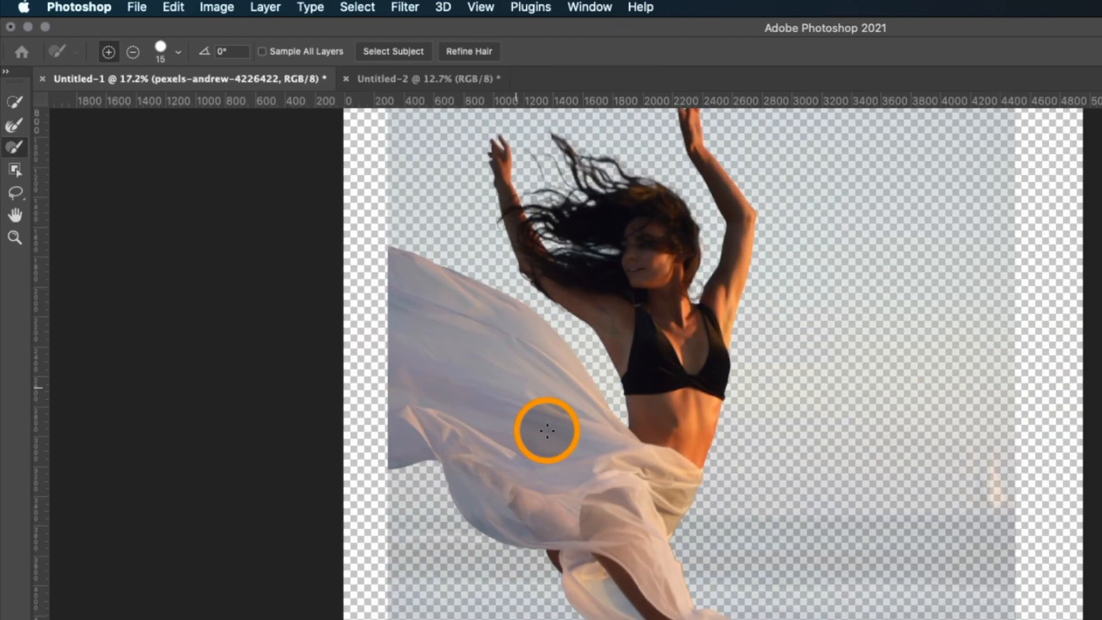
scroll(547, 430, down, 4)
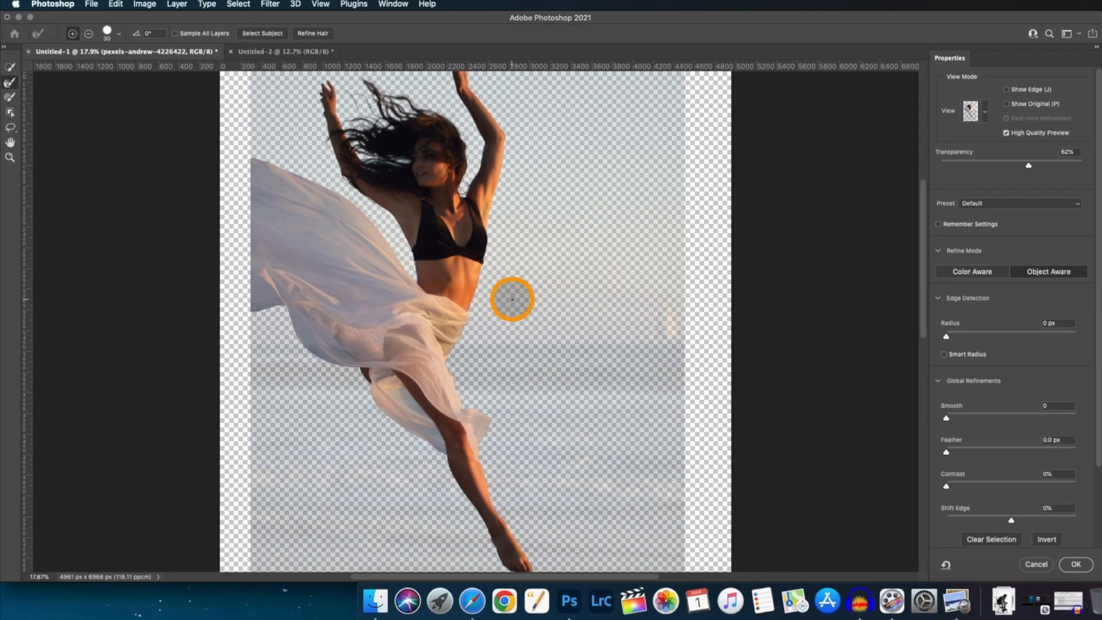
key(bracketright)
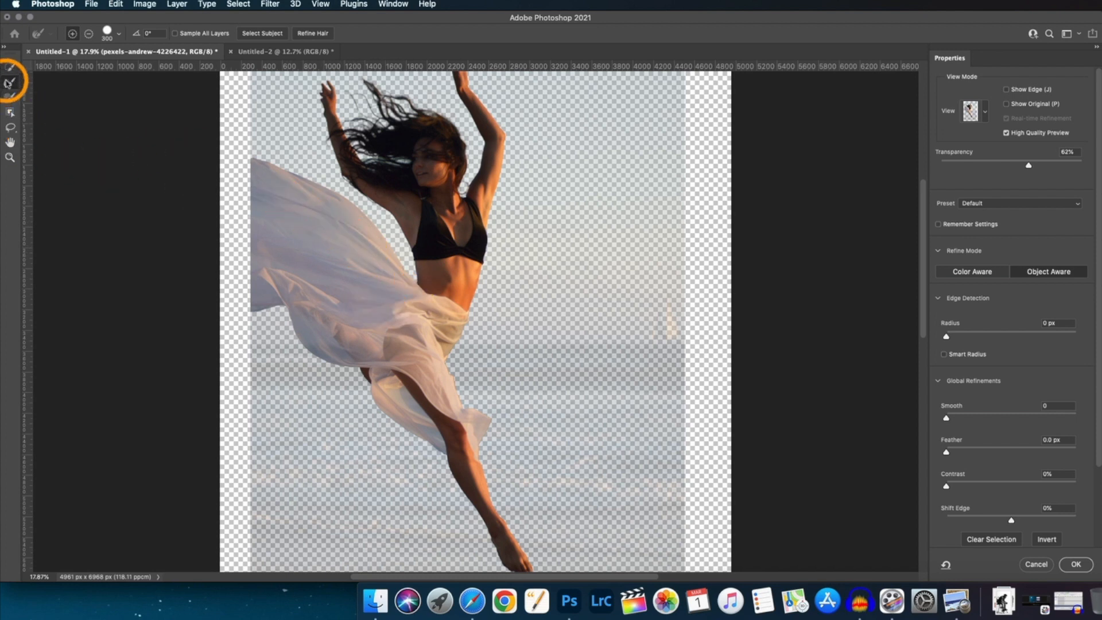
click(9, 83)
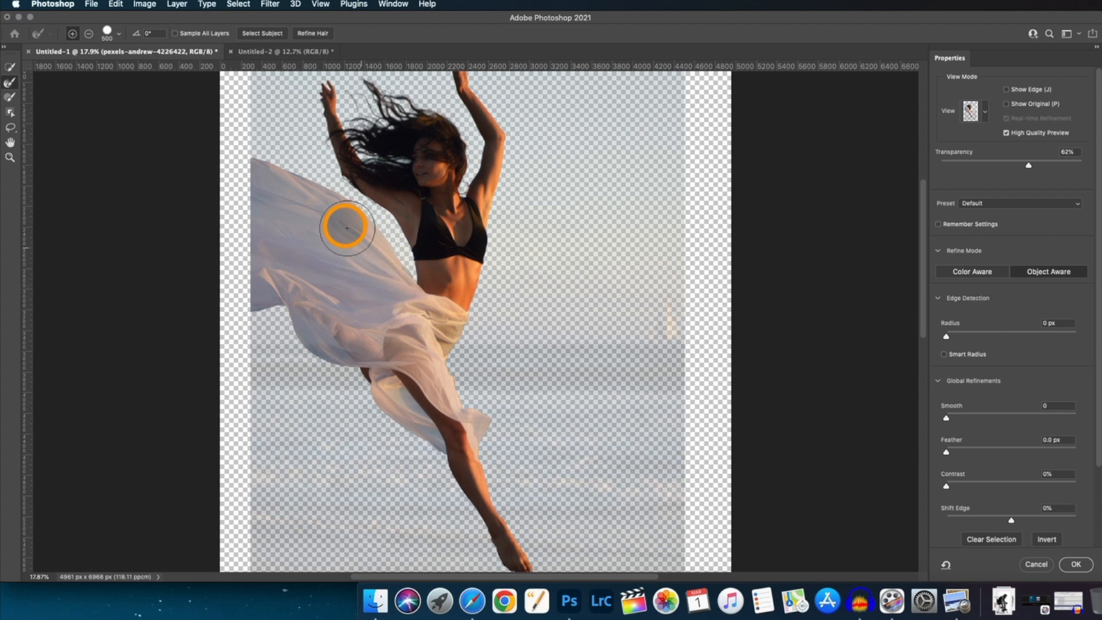
drag(319, 202, 229, 171)
drag(307, 325, 296, 305)
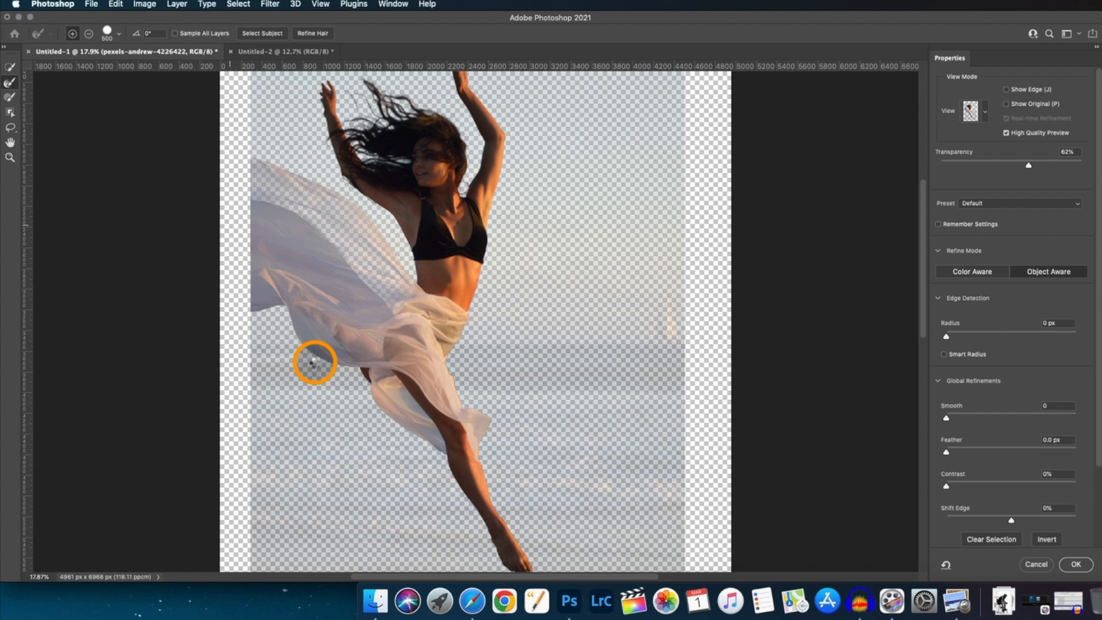
Refine the lower fabric edge and the fabric around the leg with a smaller Refine Edge Brush.
click(317, 362)
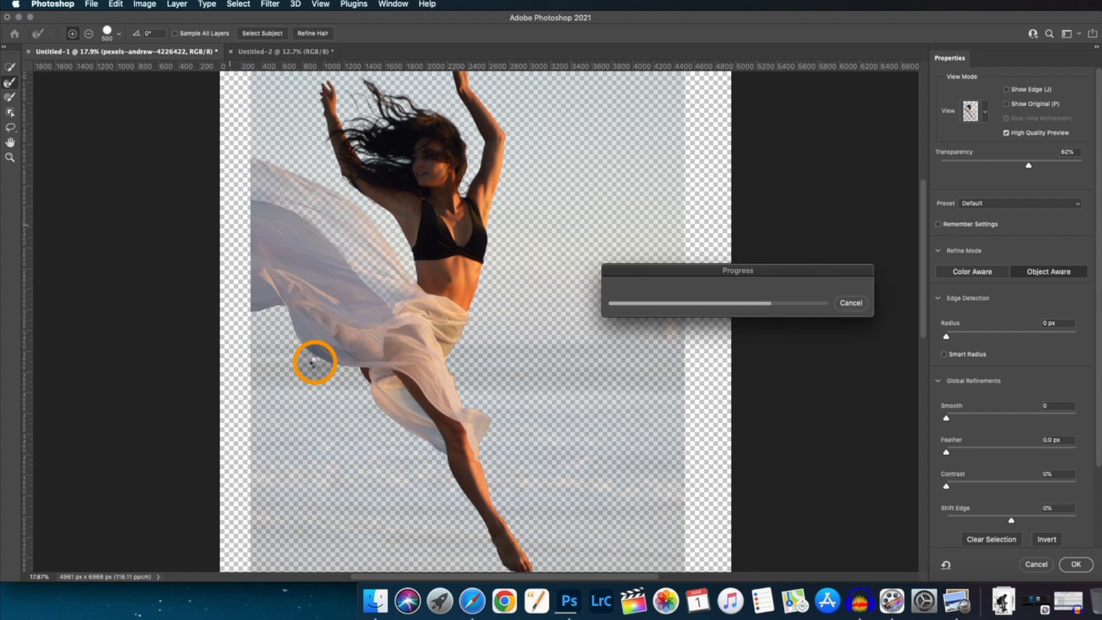
mouse_move(333, 377)
mouse_down()
mouse_move(295, 337)
mouse_move(267, 333)
mouse_up()
key(bracketleft)
key(bracketleft)
key(bracketleft)
key(bracketleft)
key(bracketleft)
key(bracketleft)
drag(396, 399, 436, 457)
Refine the fabric beside the leg with the brush at size 45 and apply the Select and Mask result.
scroll(436, 485, up, 5)
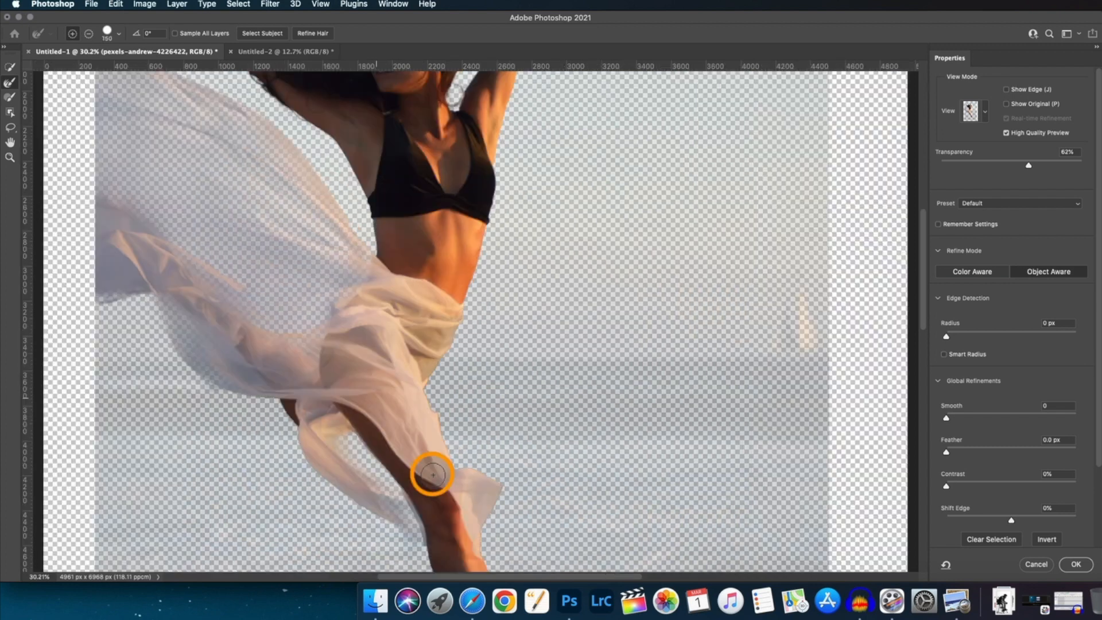
scroll(431, 472, down, 5)
key(bracketleft)
key(bracketleft)
key(bracketleft)
key(bracketleft)
key(bracketleft)
key(bracketleft)
key(bracketleft)
key(bracketleft)
mouse_move(402, 262)
mouse_down()
mouse_move(421, 310)
mouse_move(421, 430)
mouse_up()
scroll(420, 429, down, 6)
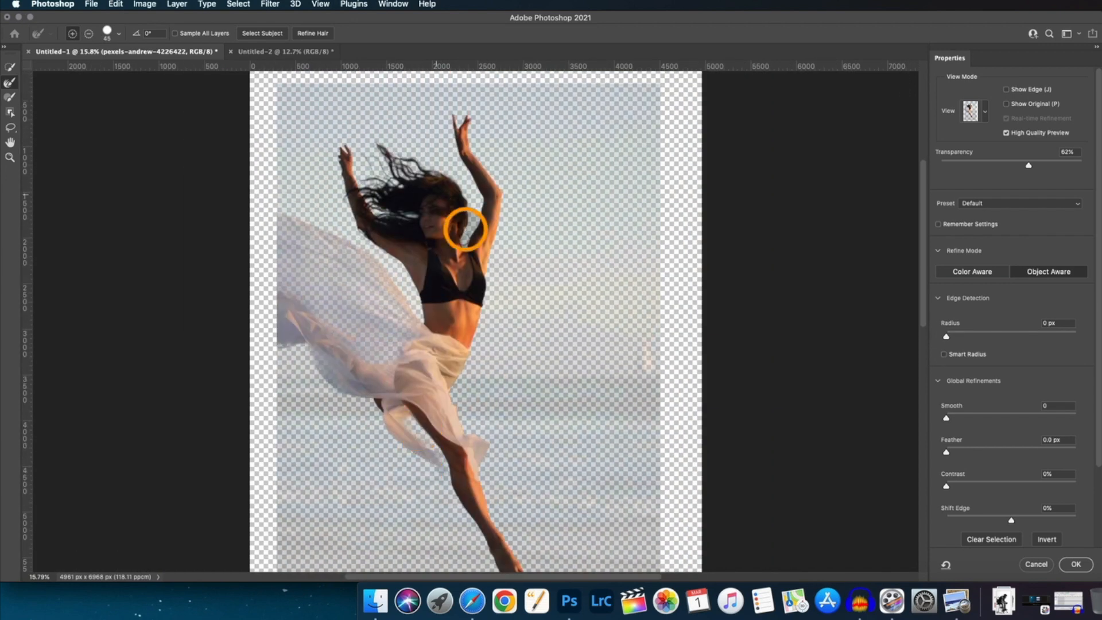
click(1076, 564)
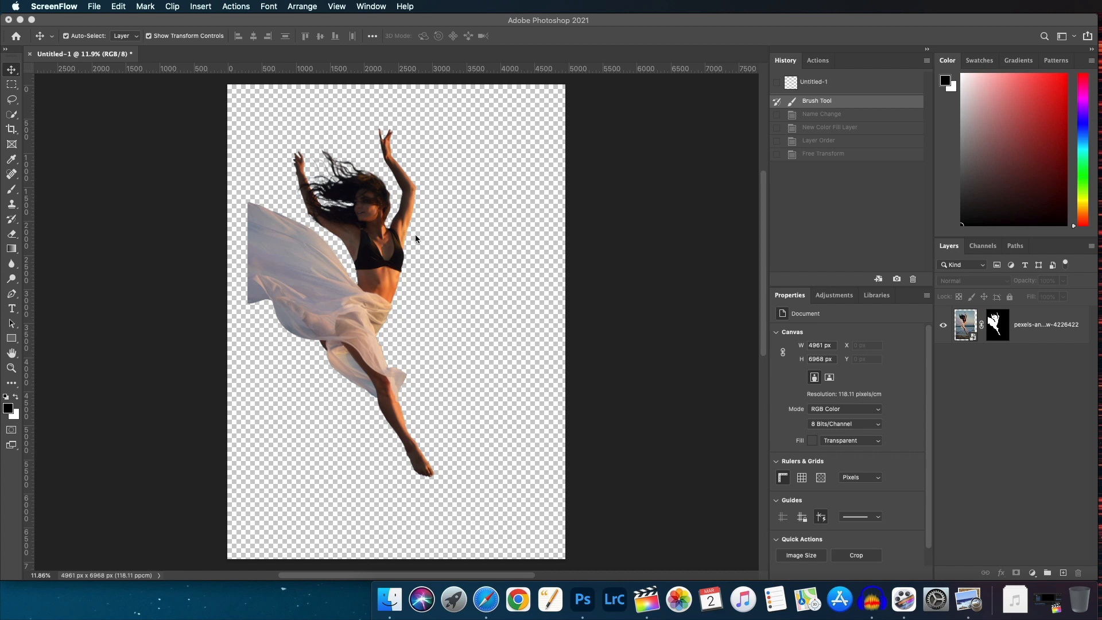
Rename the dancer layer Subject.
click(1029, 331)
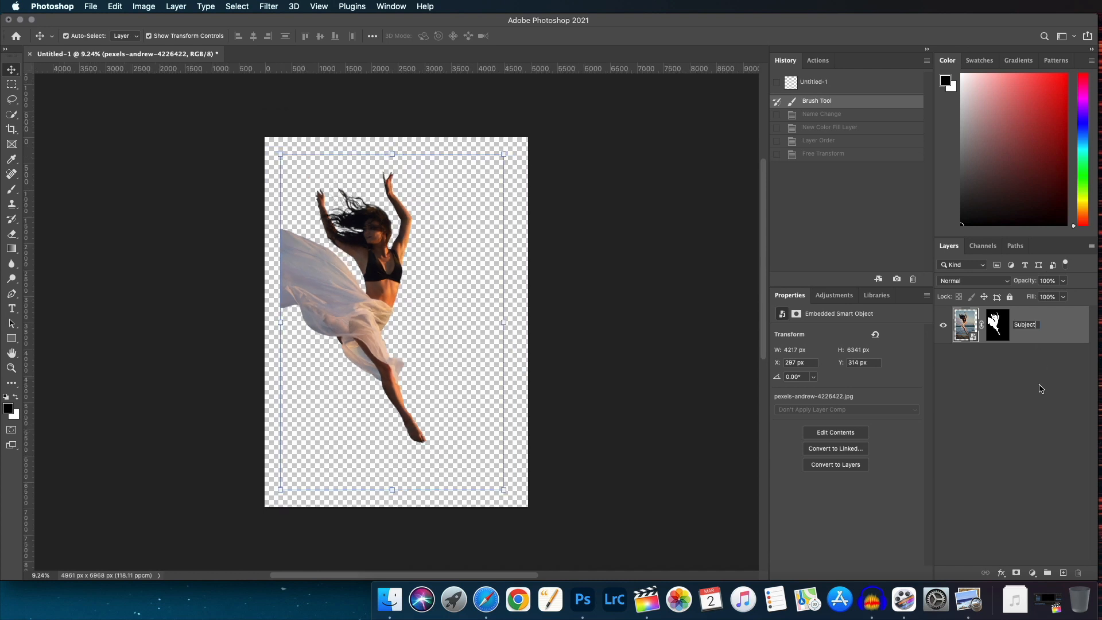
click(1022, 386)
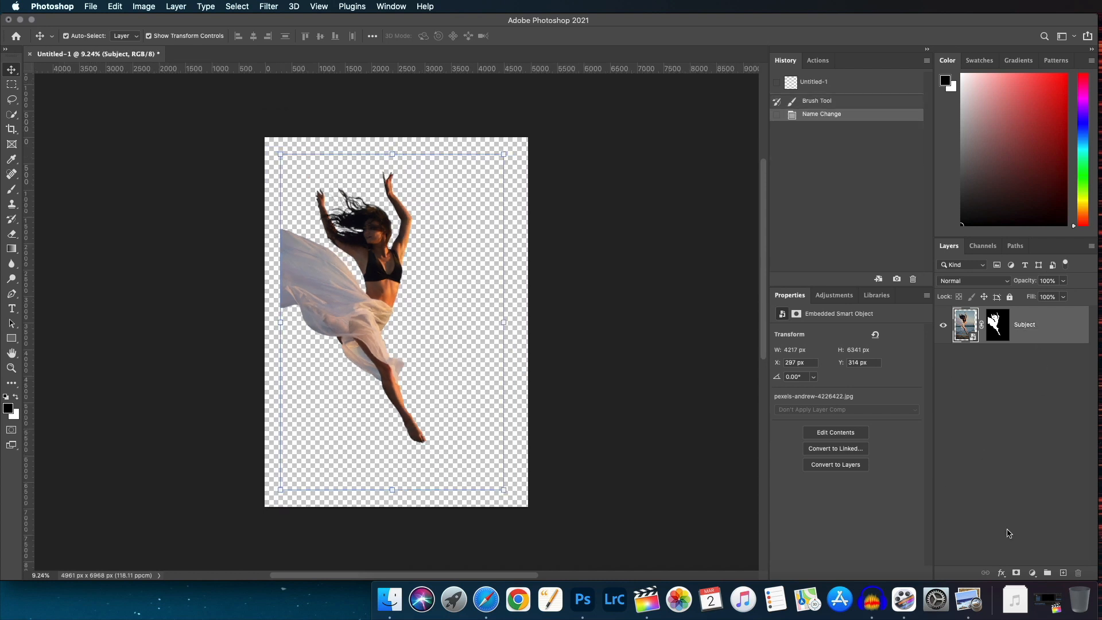
Add a white Solid Color fill layer and move it beneath the Subject layer.
click(1032, 572)
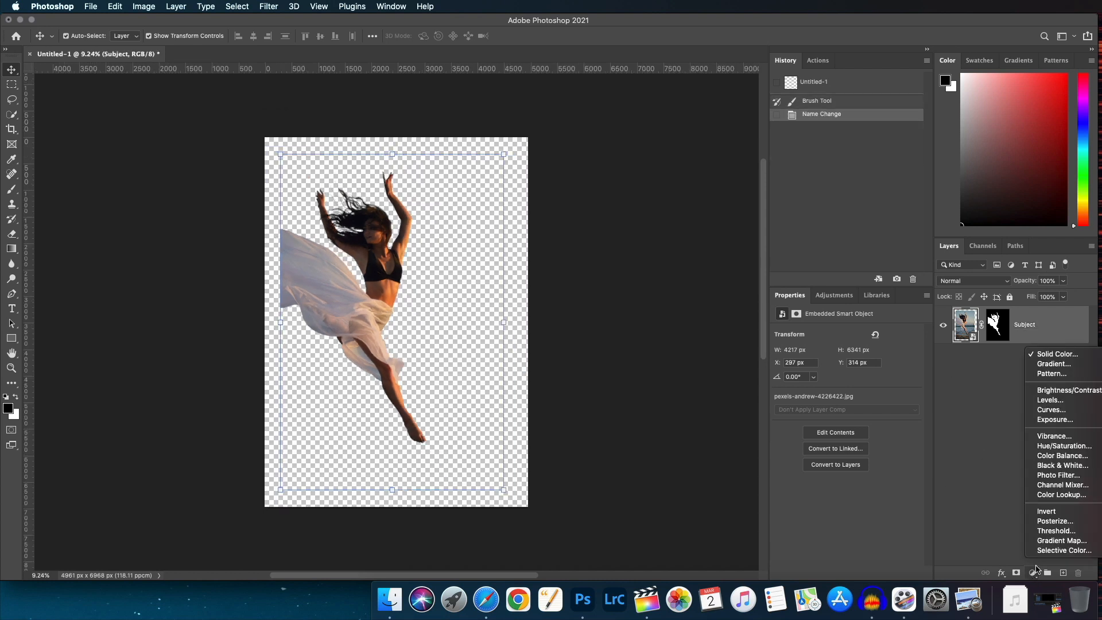
click(1077, 357)
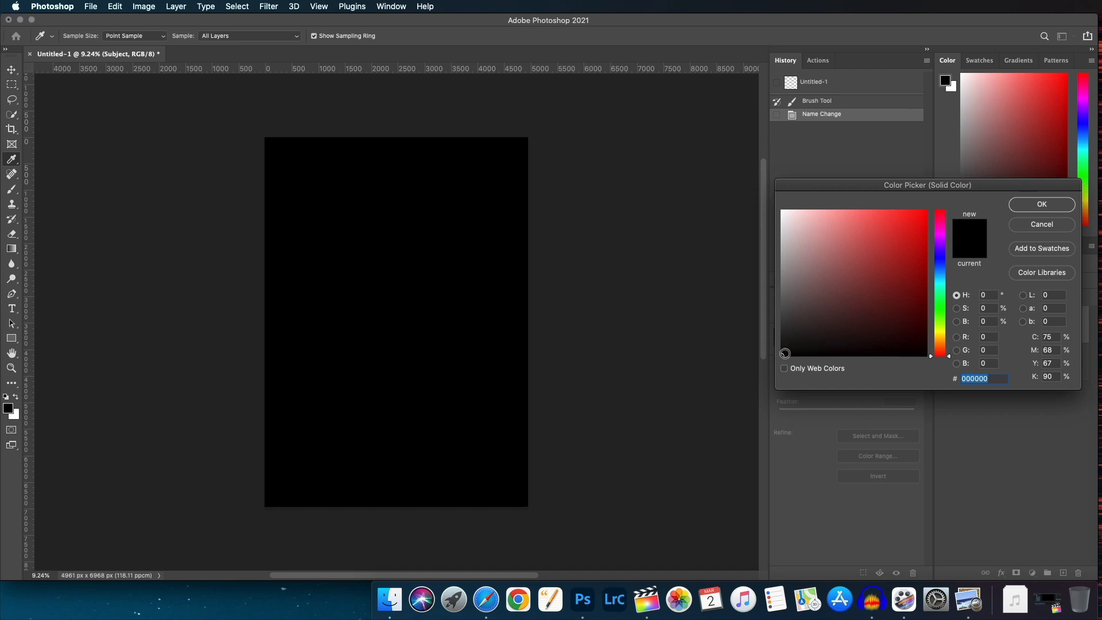
drag(786, 354, 766, 194)
click(1060, 204)
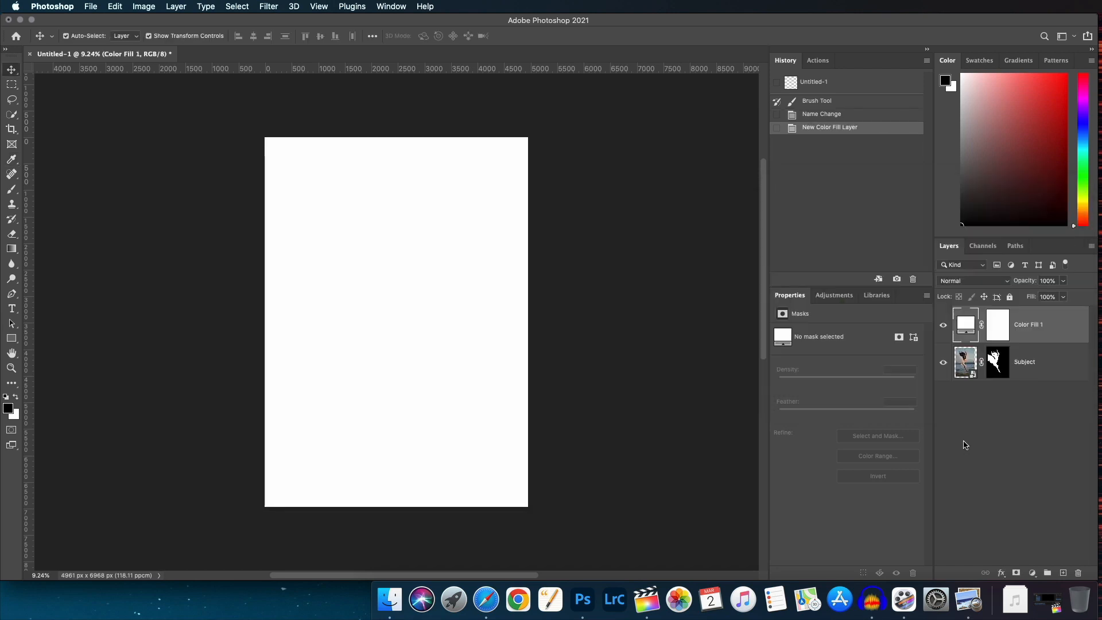
drag(1067, 330, 1033, 391)
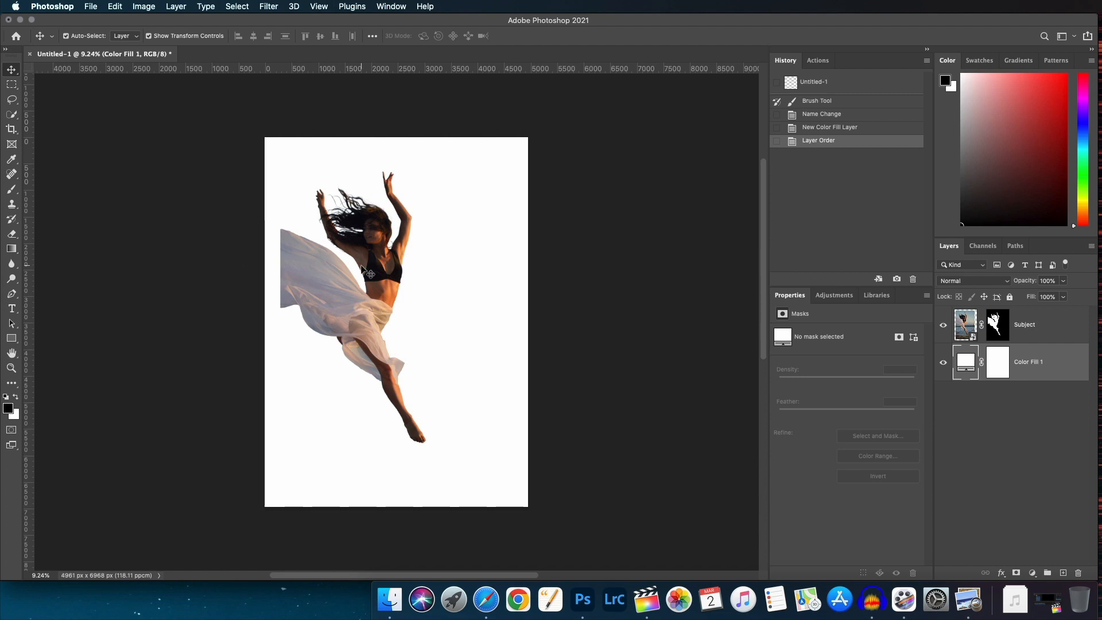
Scale the dancer down and reposition her lower on the page, then apply the transform.
scroll(361, 266, up, 5)
scroll(362, 266, down, 5)
scroll(361, 266, up, 1)
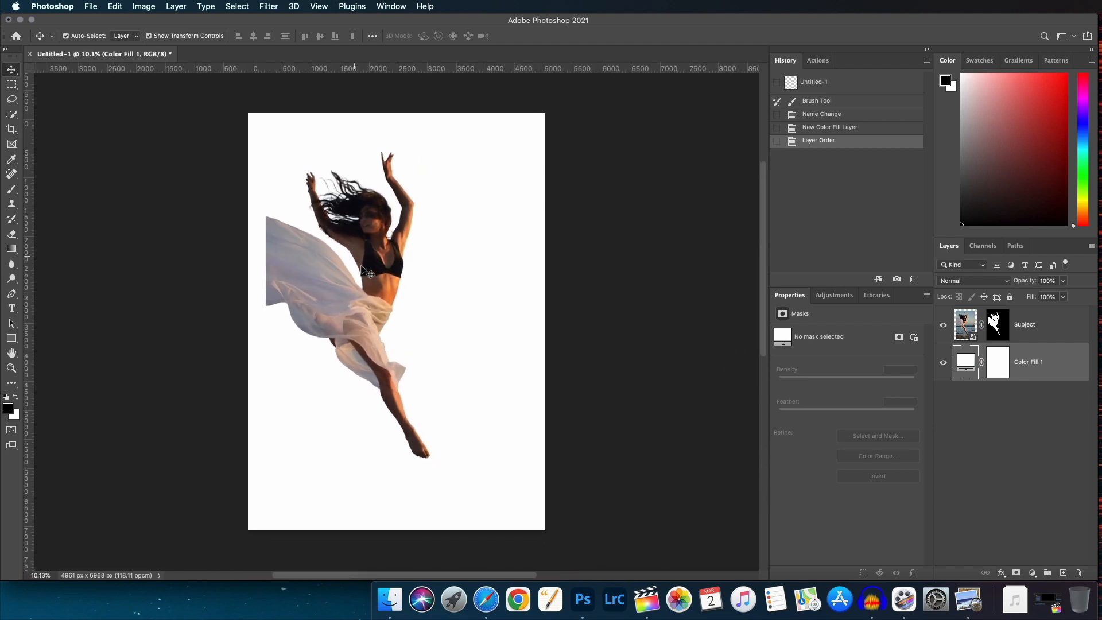
scroll(362, 267, up, 1)
click(370, 275)
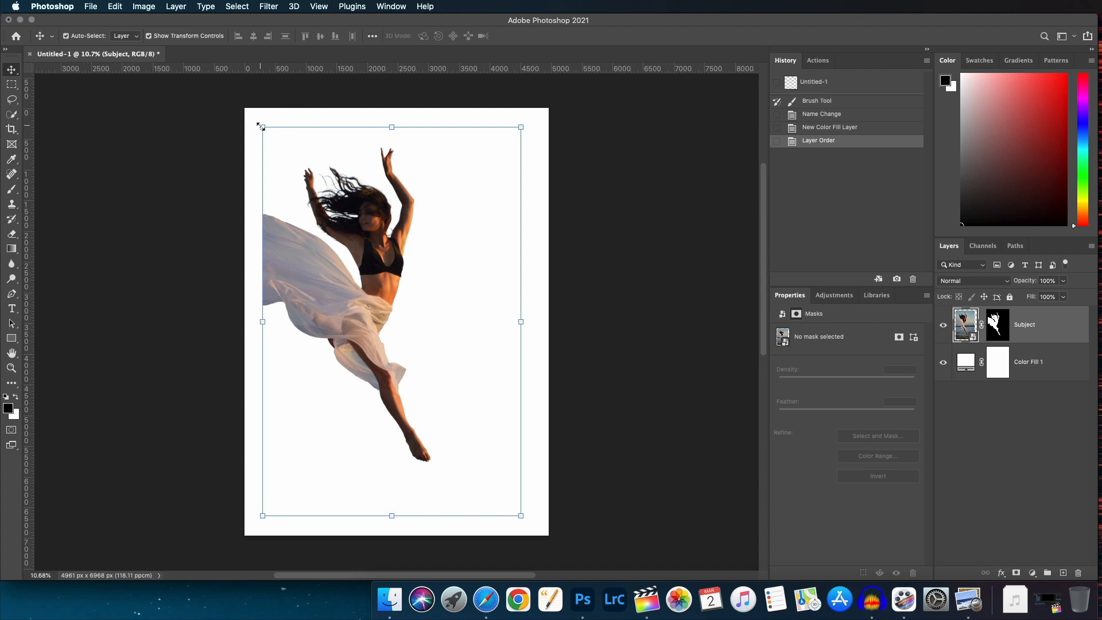
drag(261, 125, 308, 205)
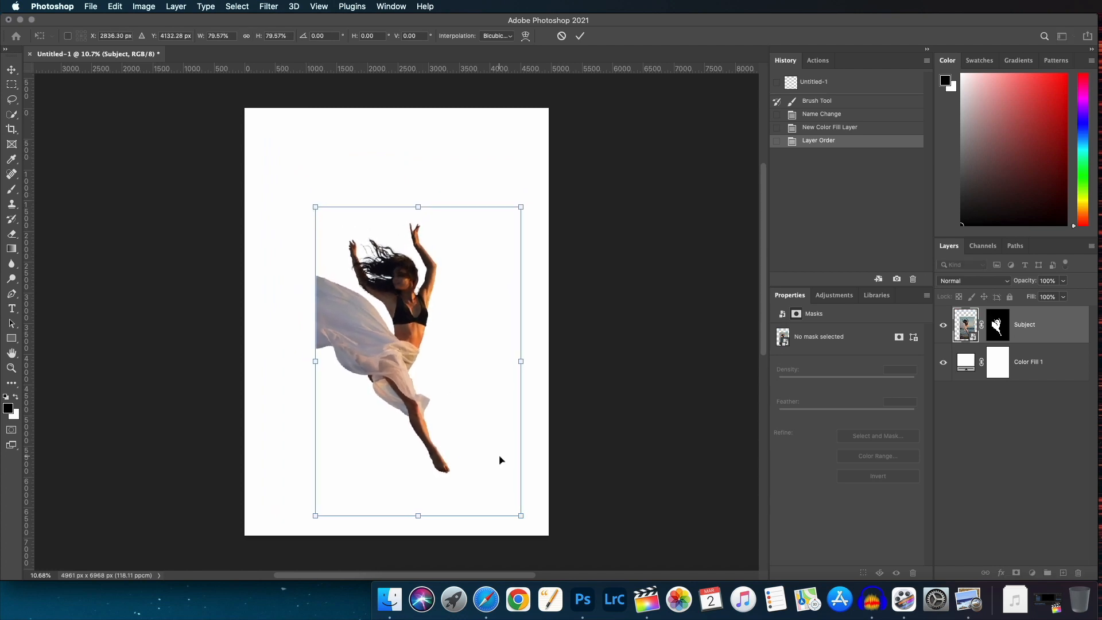
drag(518, 516, 500, 484)
drag(395, 310, 403, 311)
click(580, 35)
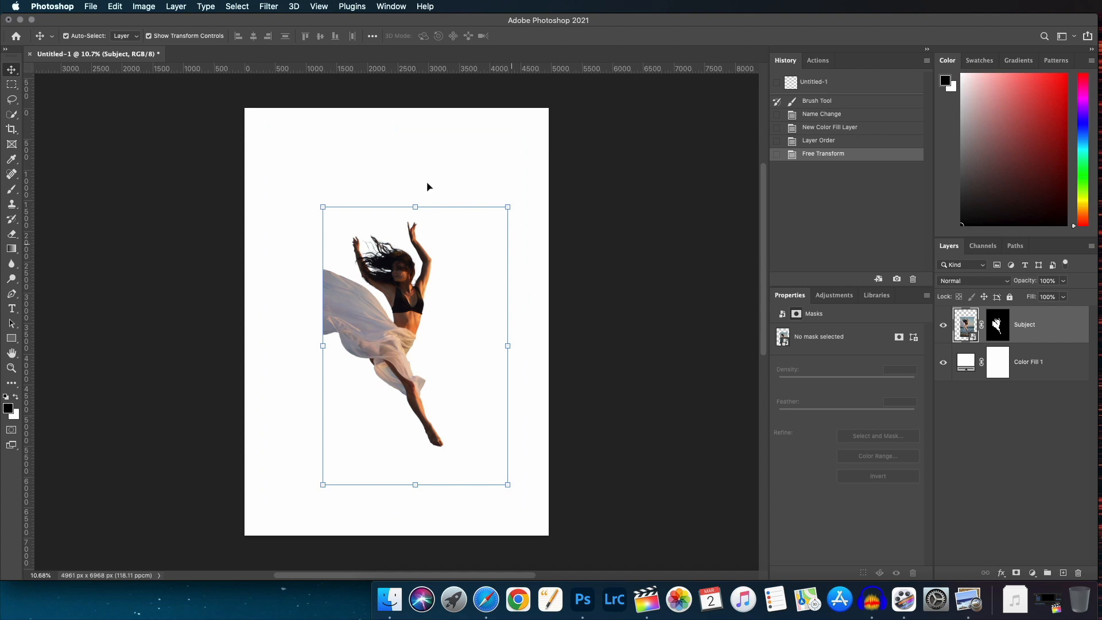
Add a type layer reading Y in Montserrat Bold above the dancer.
click(335, 166)
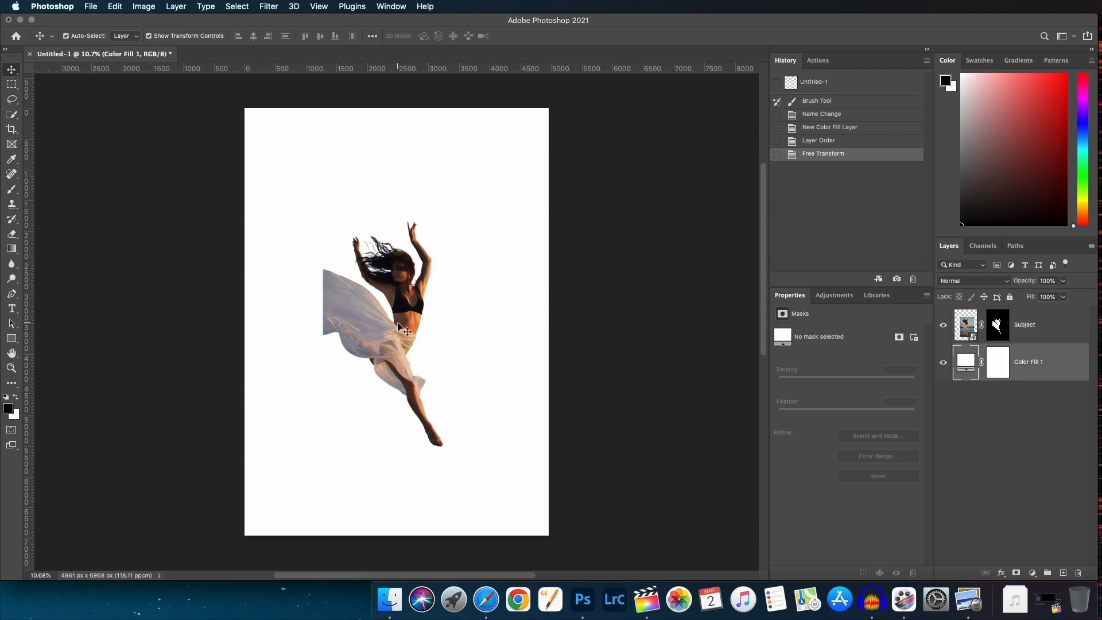
click(998, 334)
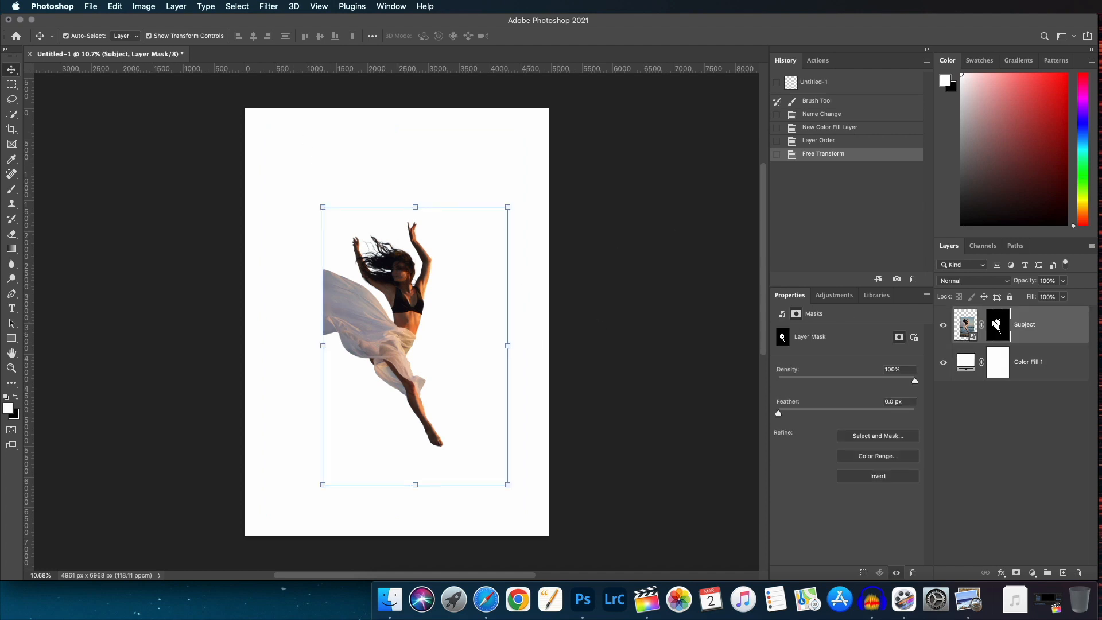
click(15, 311)
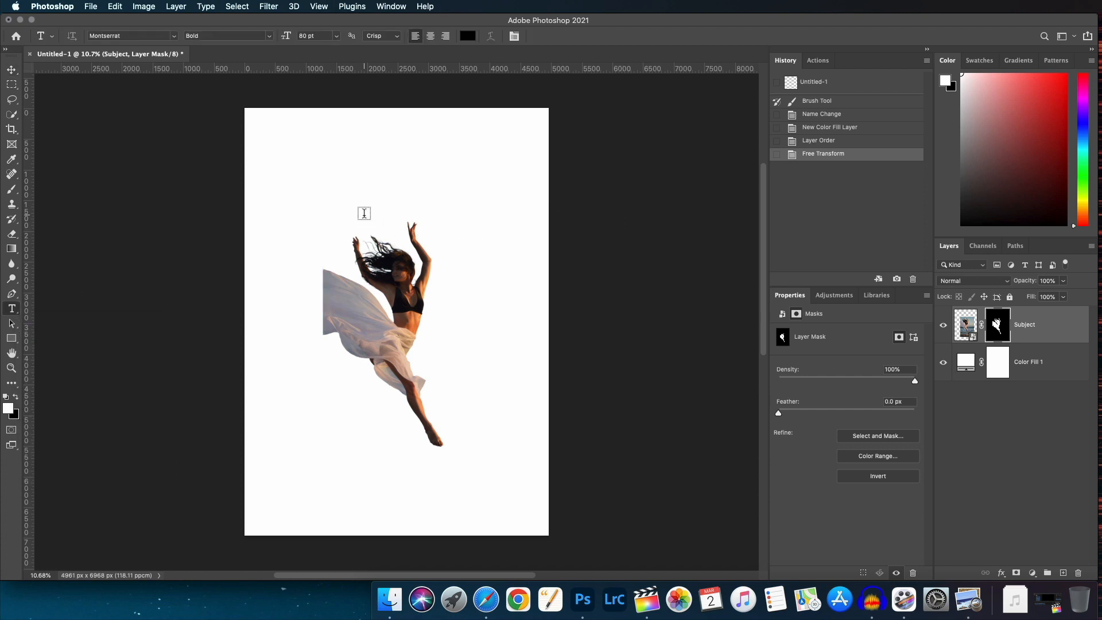
click(361, 185)
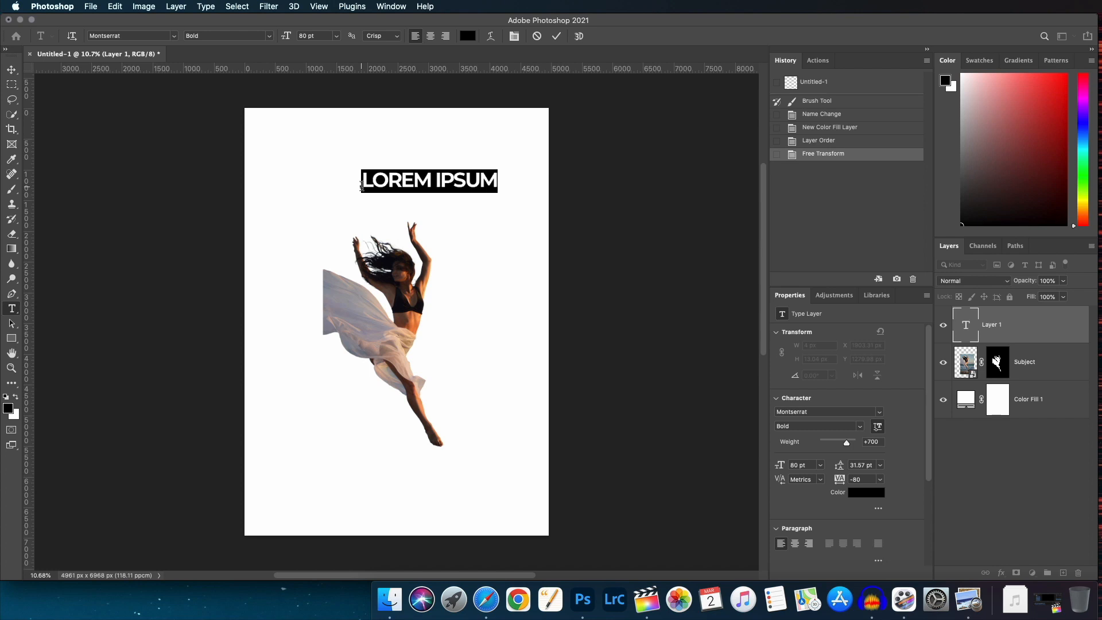
text(Y)
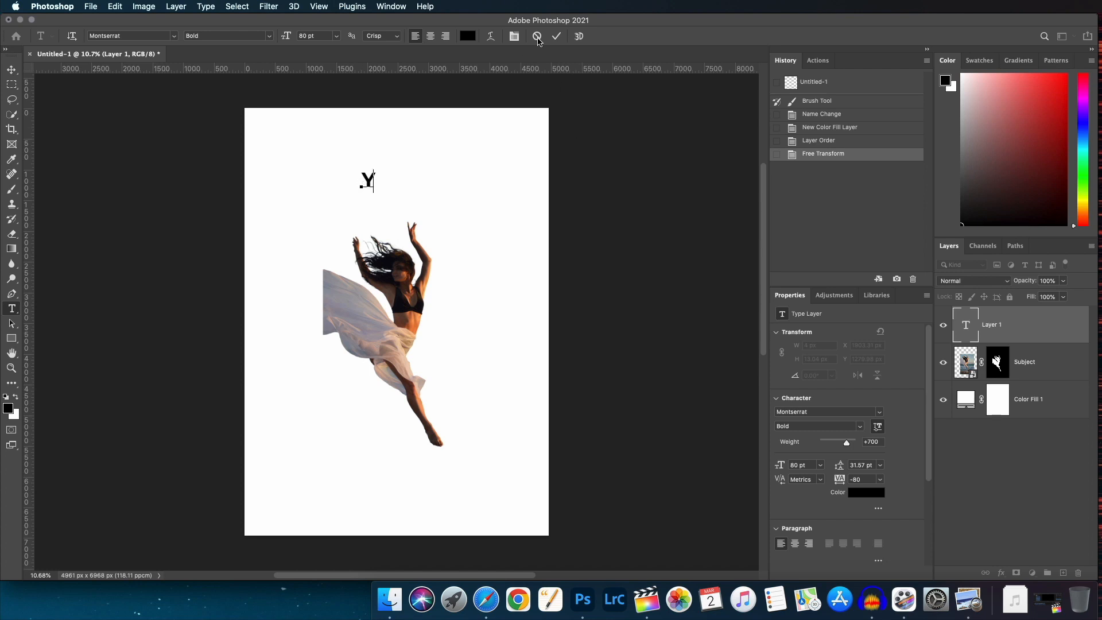
click(557, 35)
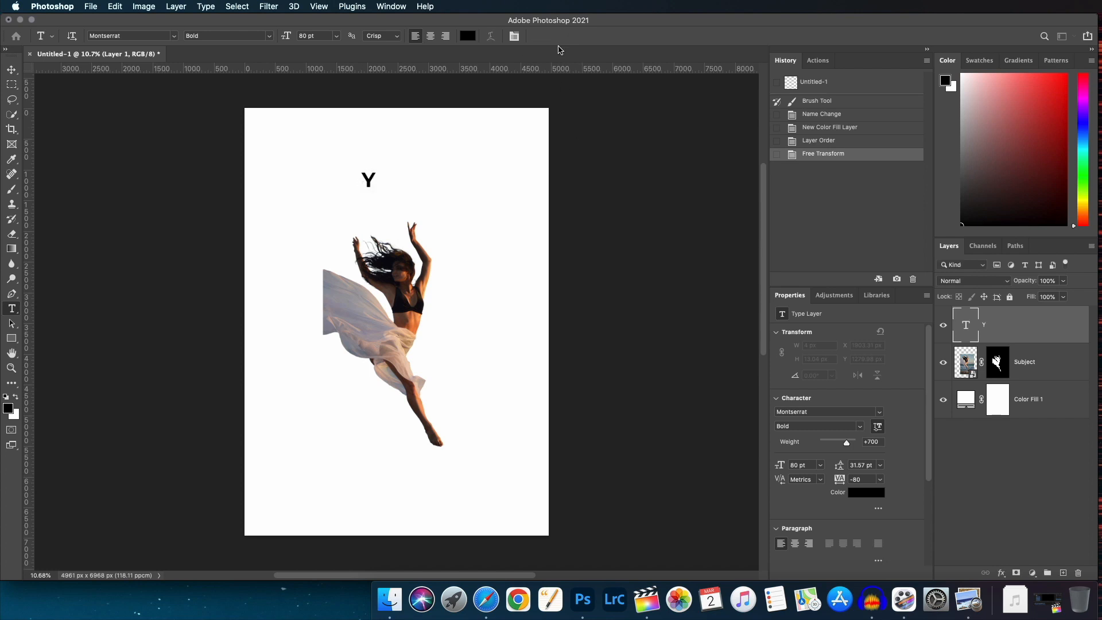
Free-transform the Y, scaling it up over the dancer's body and narrowing its width.
click(12, 71)
key(super+t)
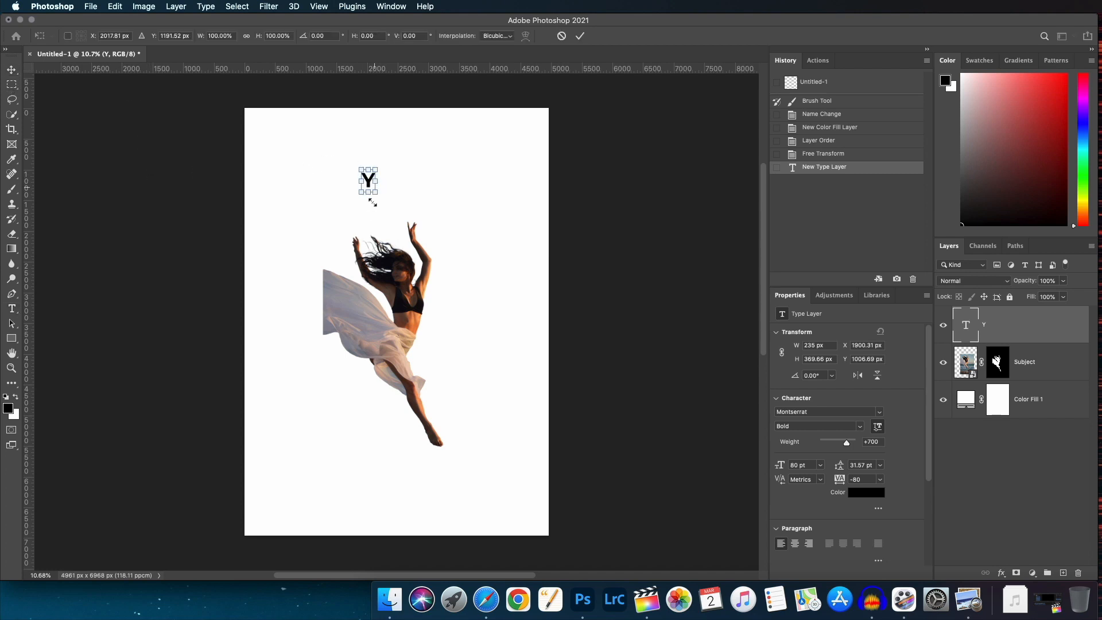
drag(377, 194, 542, 476)
mouse_move(427, 337)
mouse_down()
mouse_move(387, 336)
mouse_move(421, 325)
mouse_up()
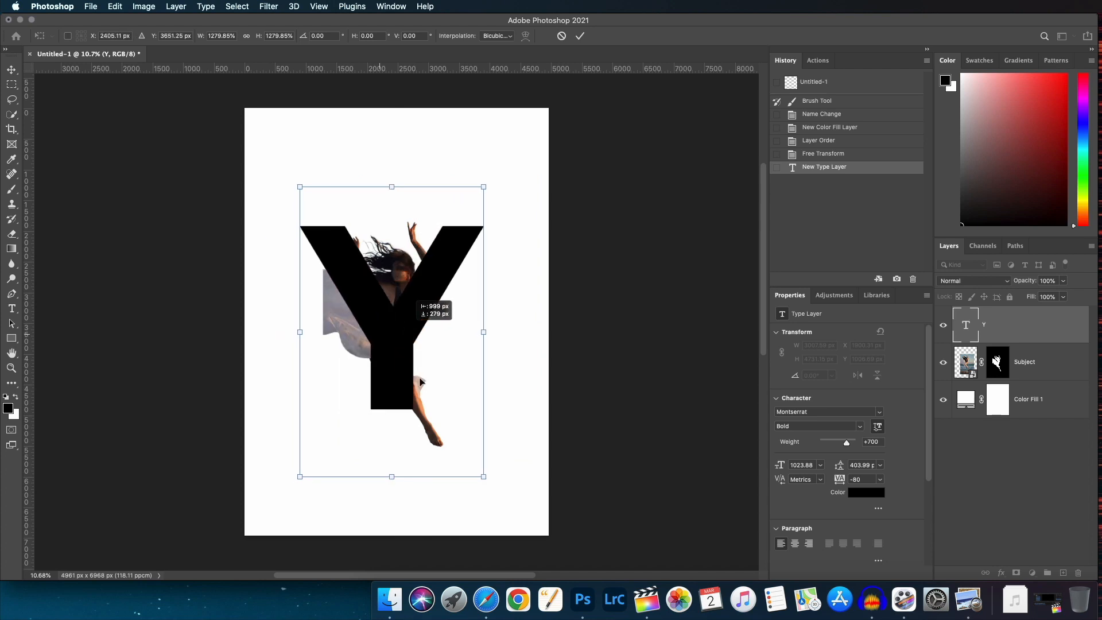
mouse_move(483, 476)
mouse_down()
mouse_move(502, 510)
mouse_move(486, 480)
mouse_up()
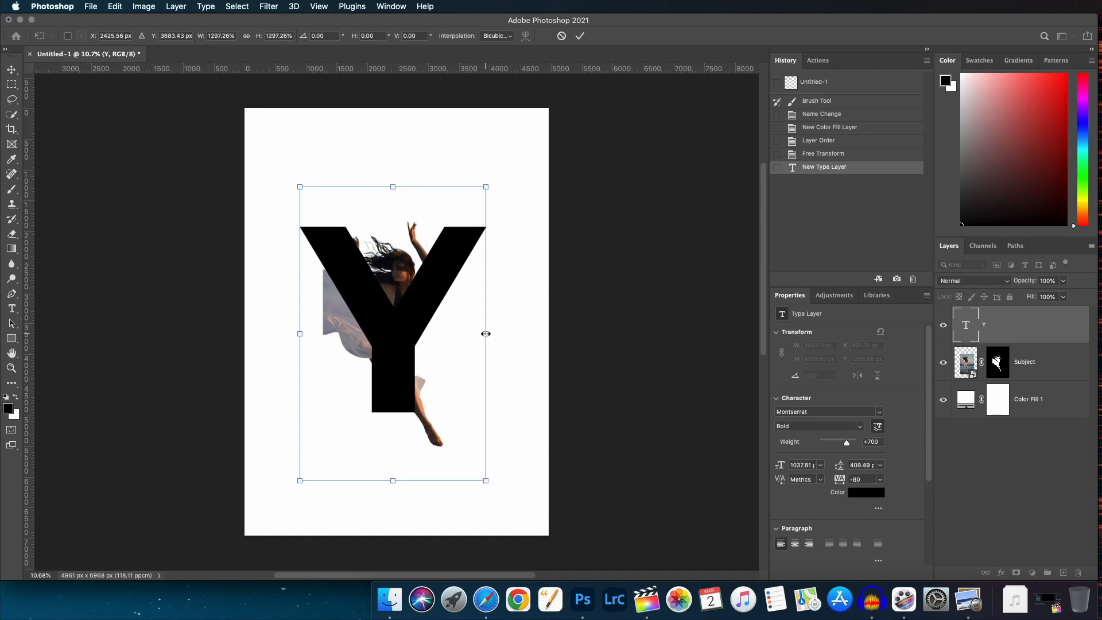
drag(482, 334, 397, 349)
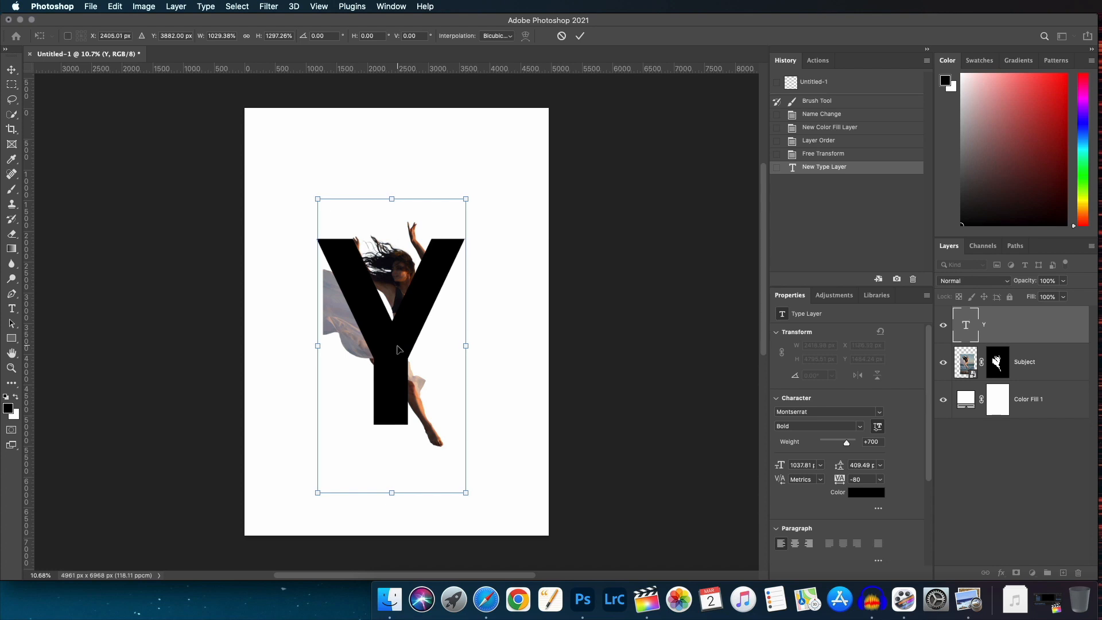
Nudge the Y into alignment with the dancer, stretch it slightly taller, and apply the transform.
key(Right)
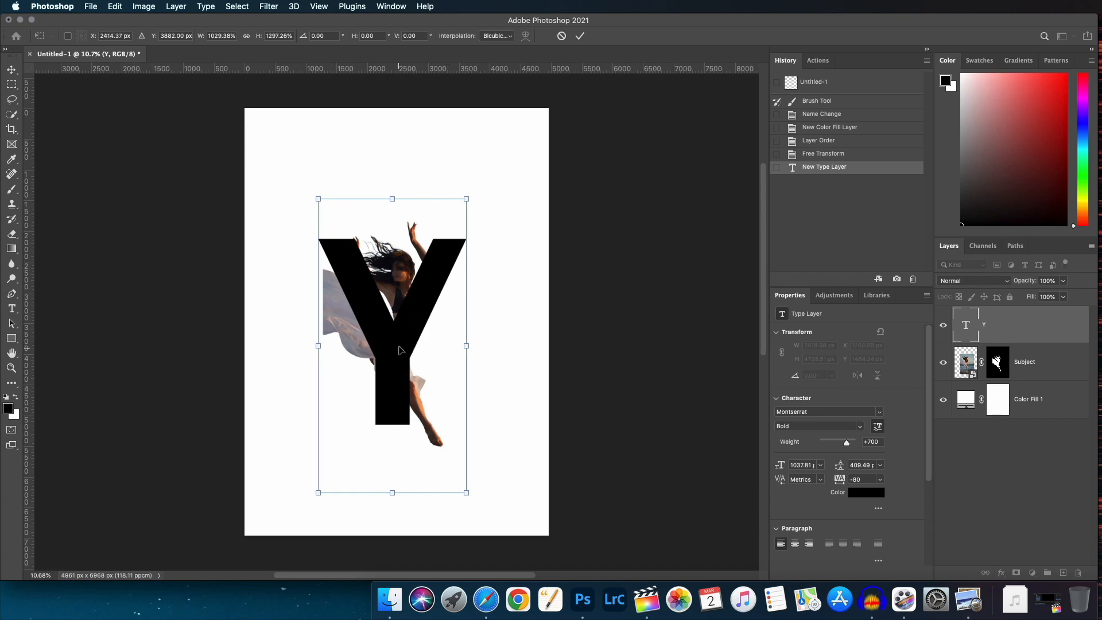
drag(400, 349, 400, 349)
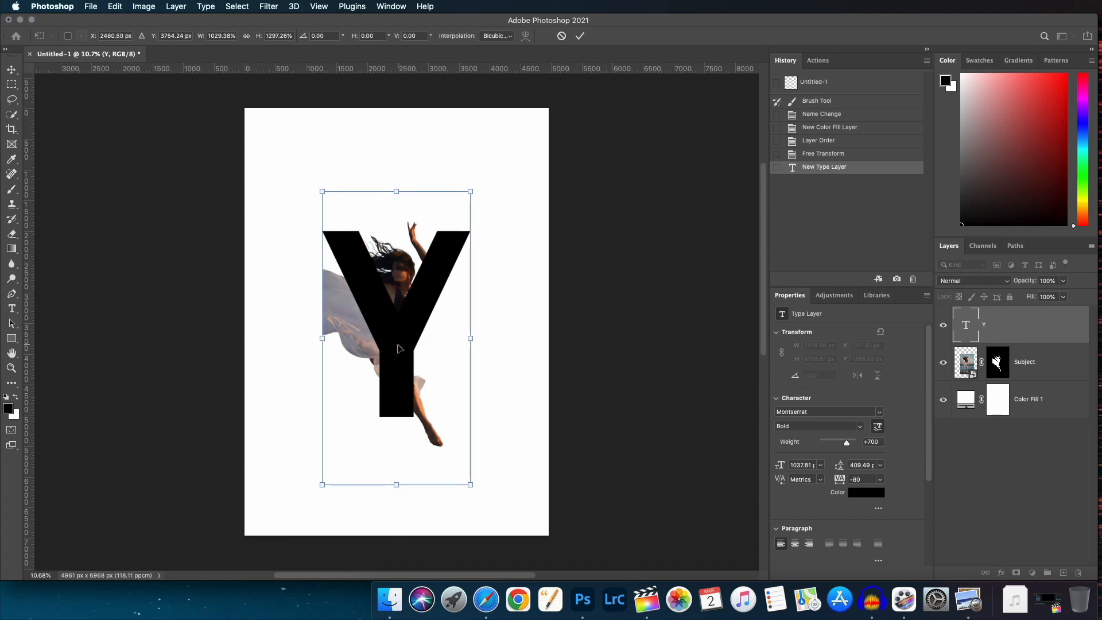
key(Left)
key(Left)
key(Left)
key(Left)
key(Left)
key(Left)
key(Left)
key(Left)
key(Left)
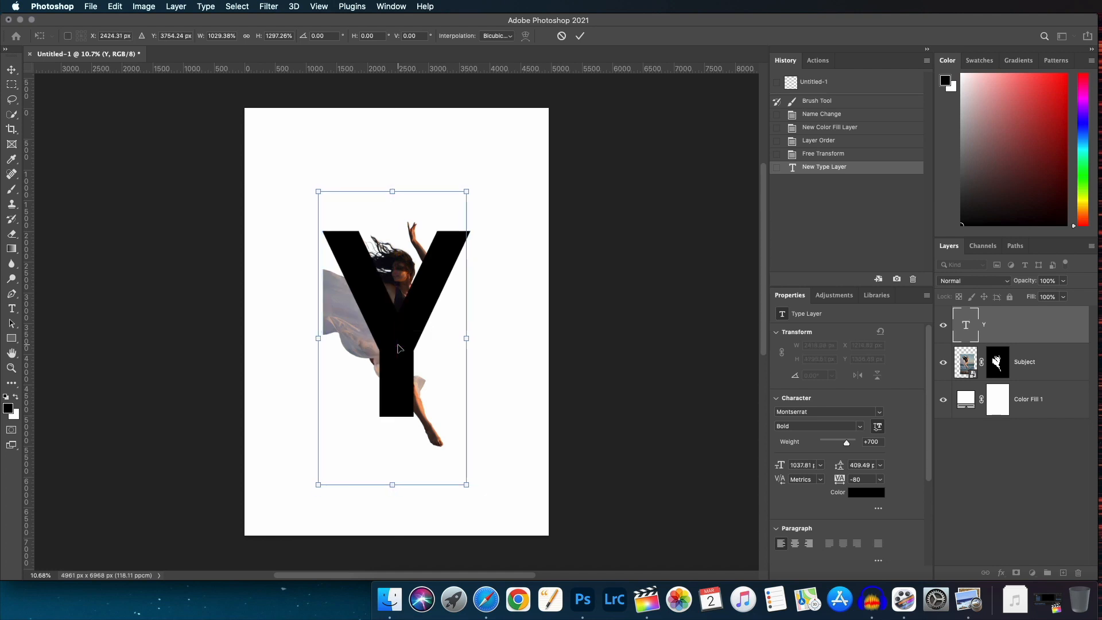
key(shift+Left)
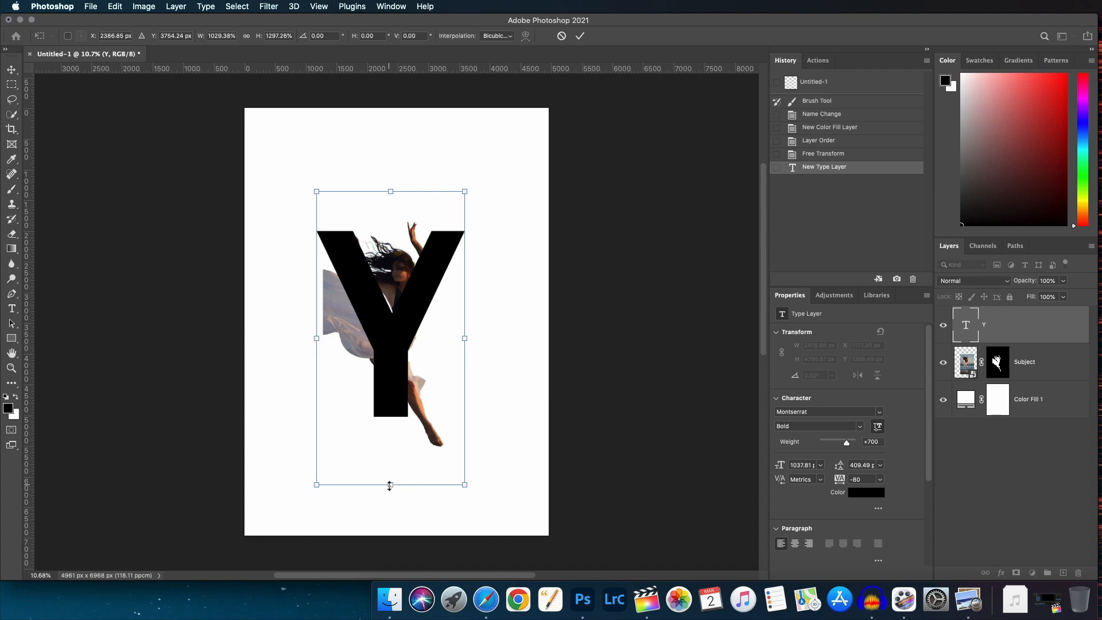
drag(390, 487, 386, 499)
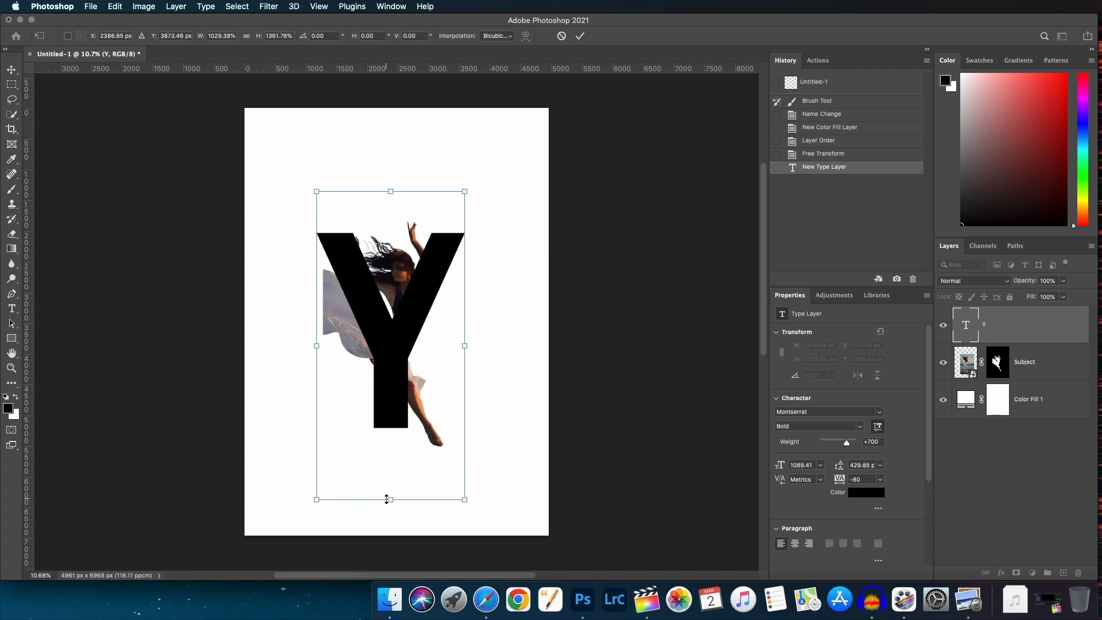
key(Right)
key(Right)
key(Right)
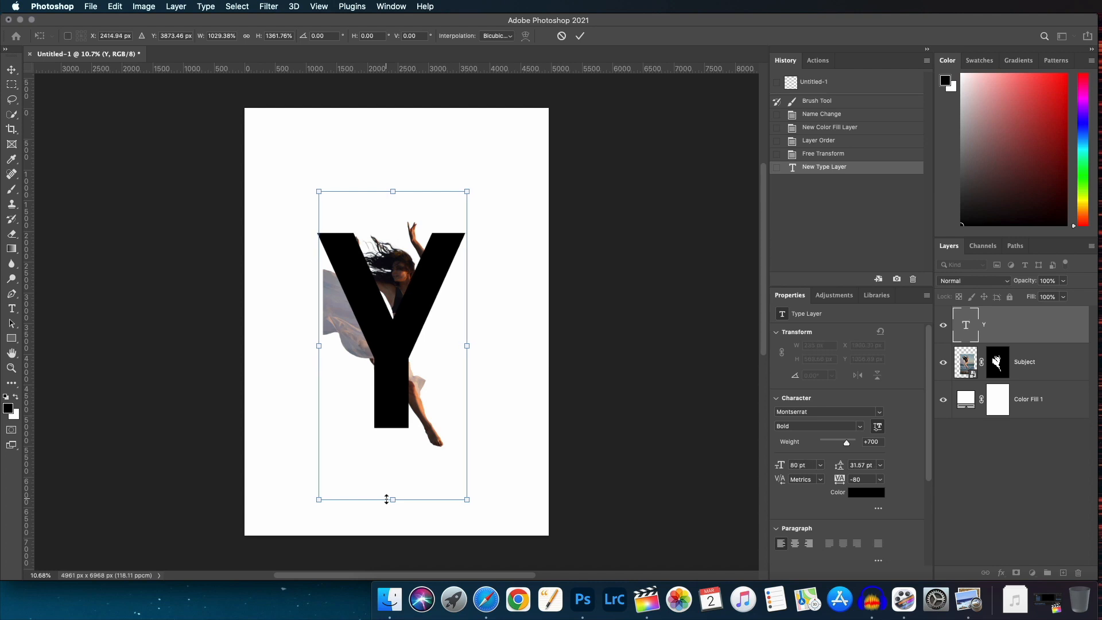
key(Right)
key(Right)
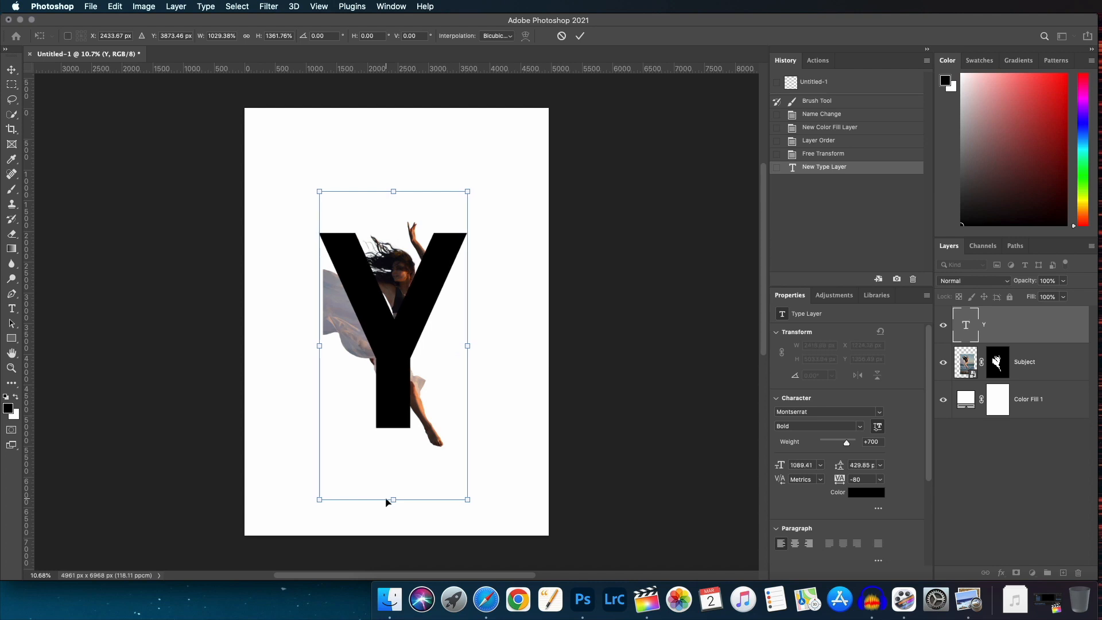
key(Right)
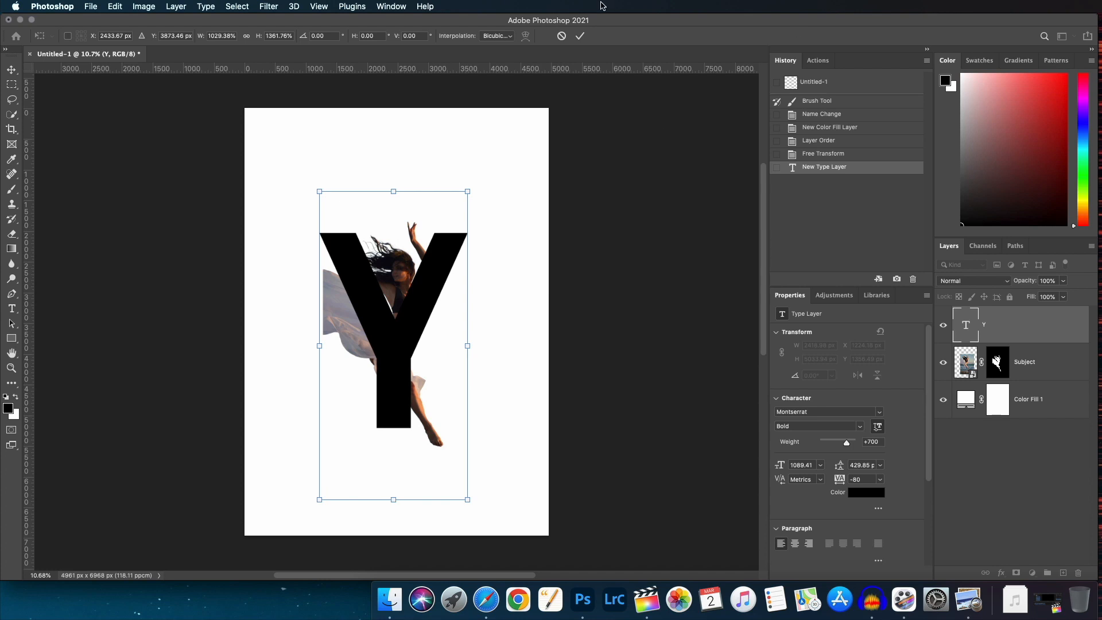
click(580, 36)
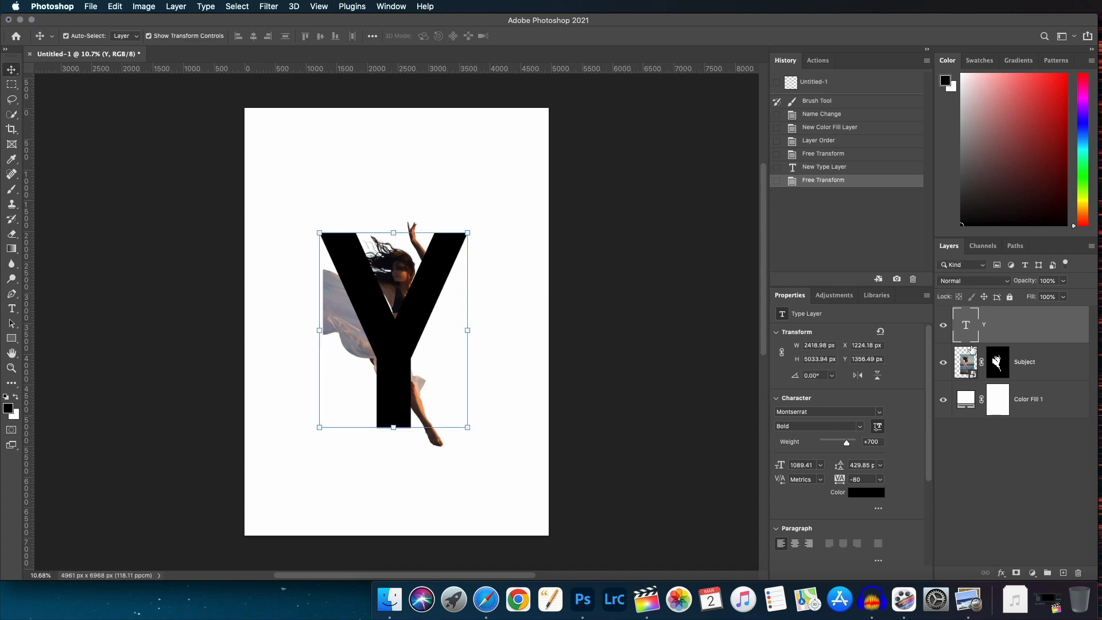
click(873, 498)
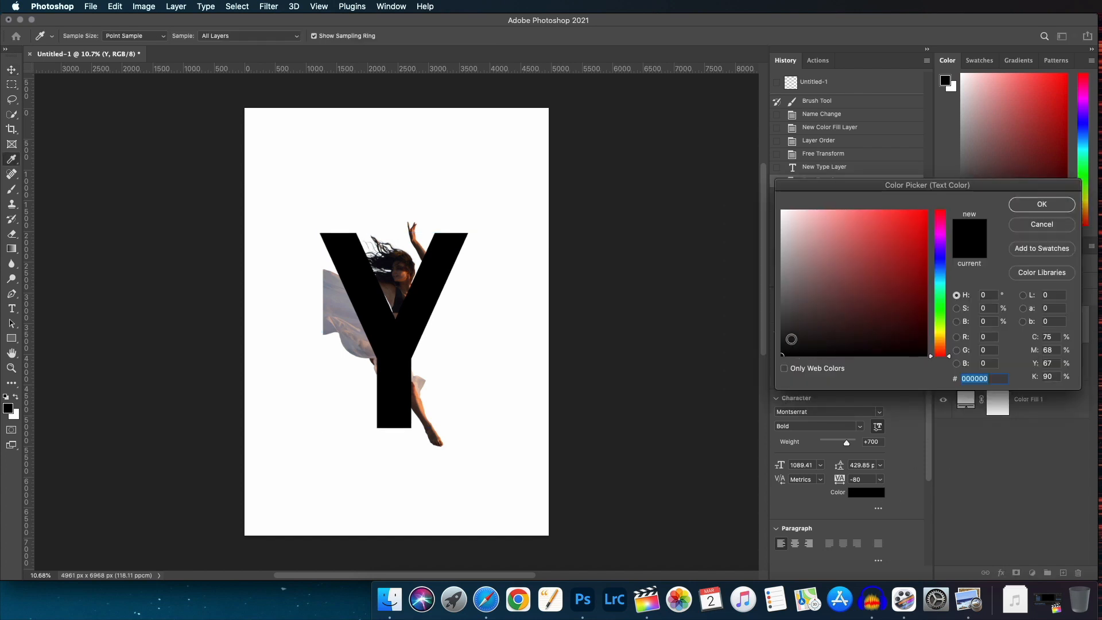
click(1027, 229)
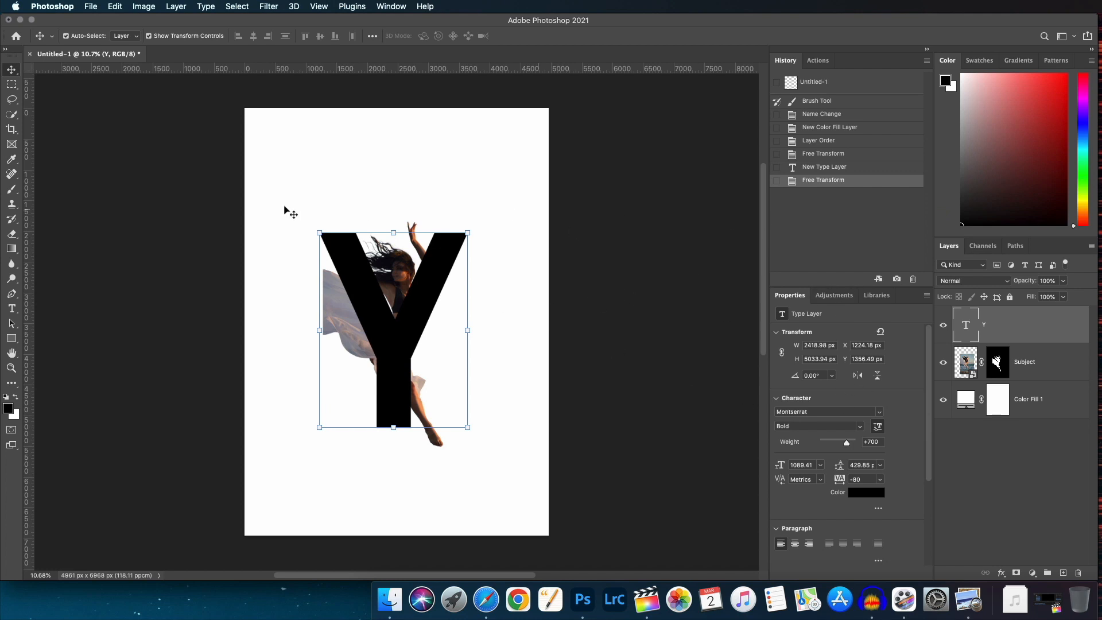
click(881, 413)
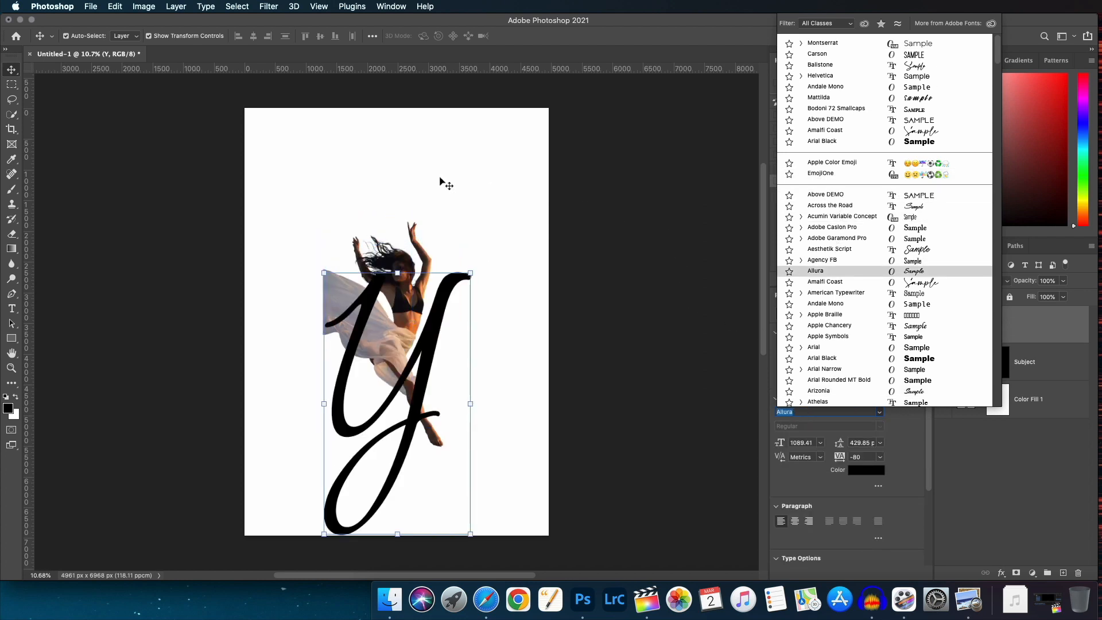
click(524, 184)
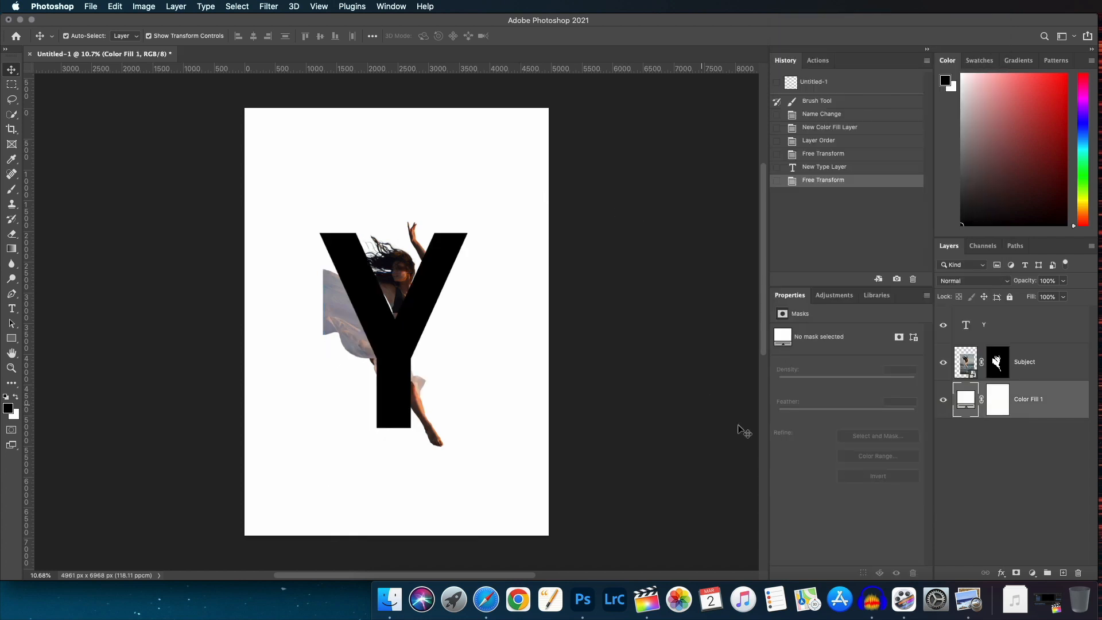
Set the Y text color to pink cc0a7c.
click(1025, 332)
click(862, 494)
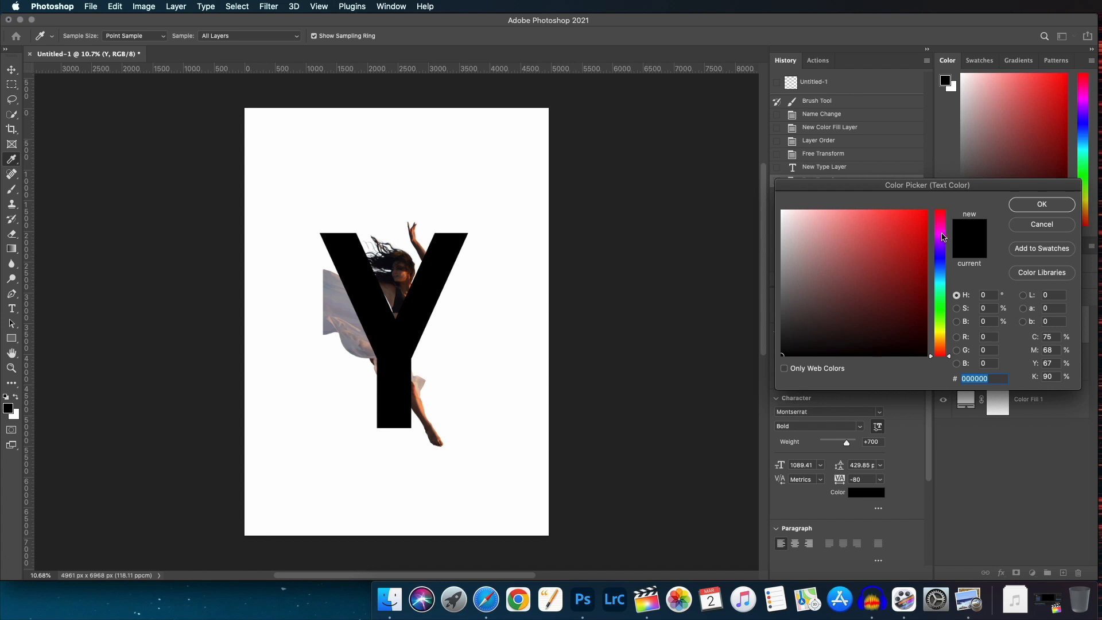
click(943, 236)
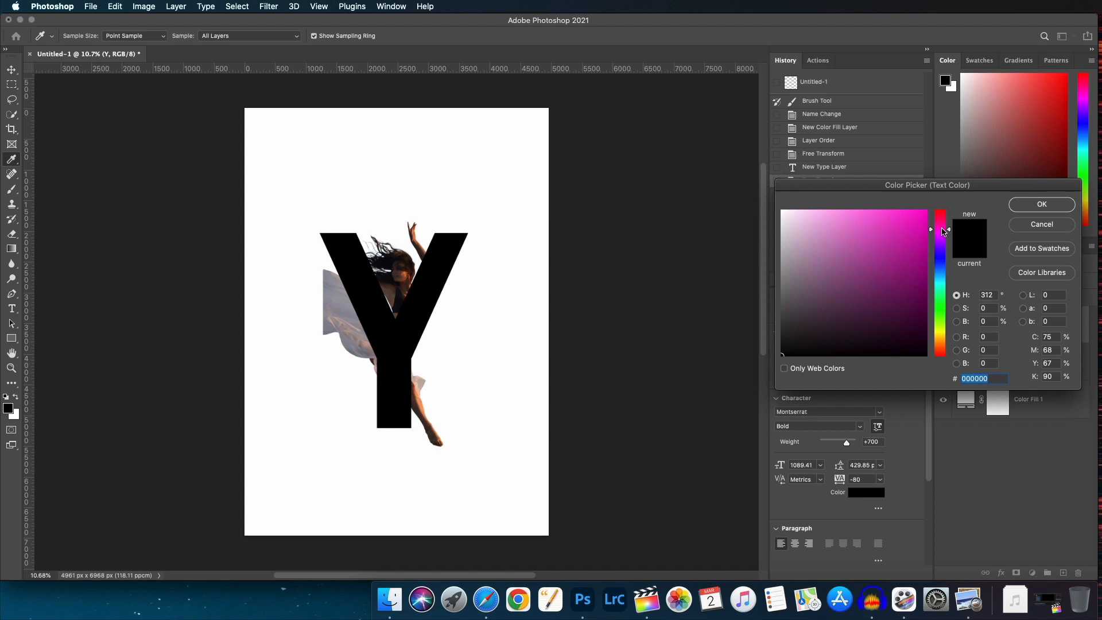
mouse_move(790, 356)
mouse_down()
mouse_move(908, 215)
mouse_move(916, 230)
mouse_move(948, 226)
mouse_up()
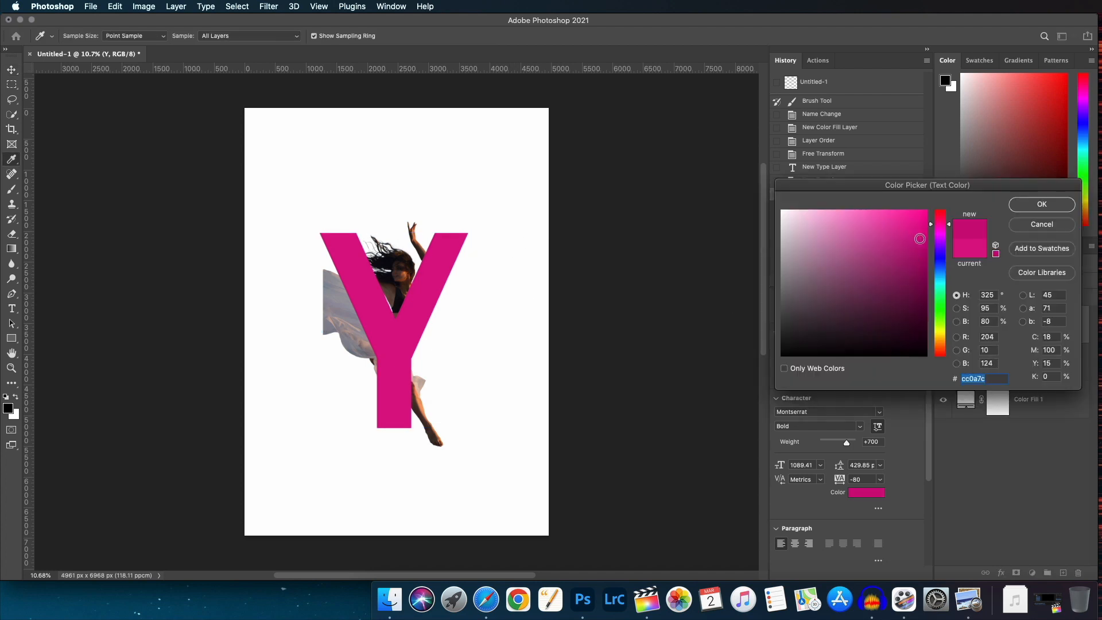
key(Return)
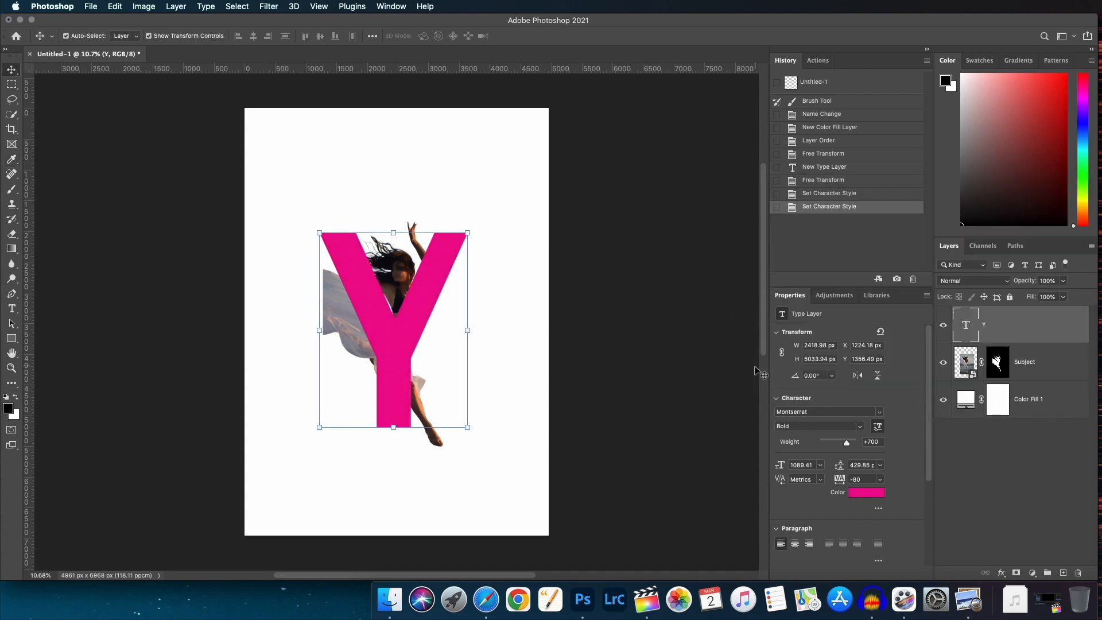
Add a type layer reading IS near the top of the poster.
click(509, 172)
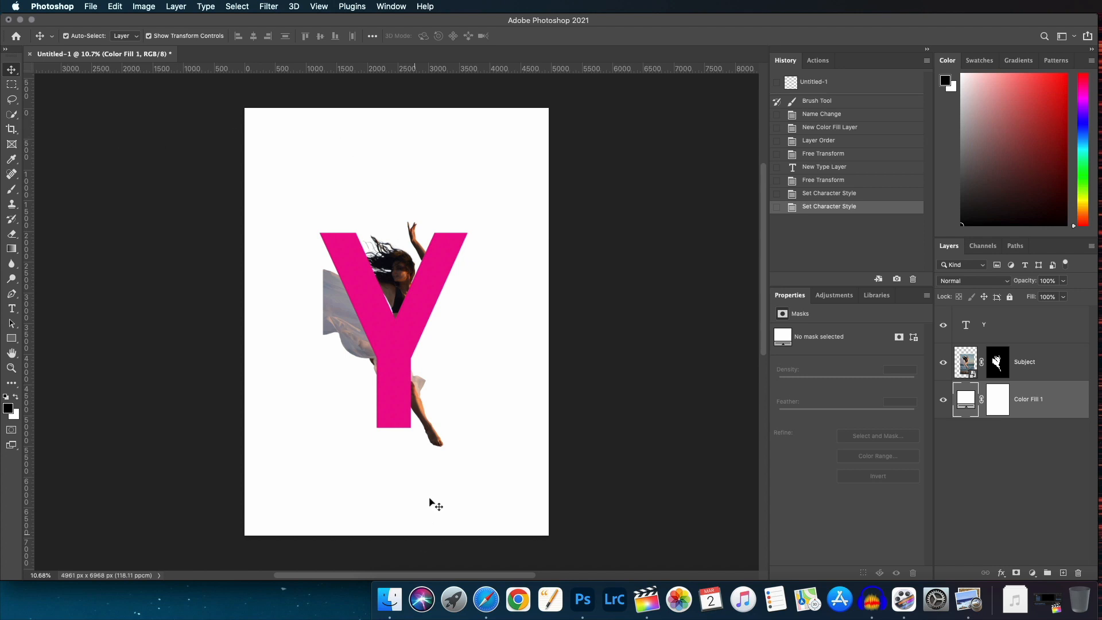
click(12, 309)
click(359, 181)
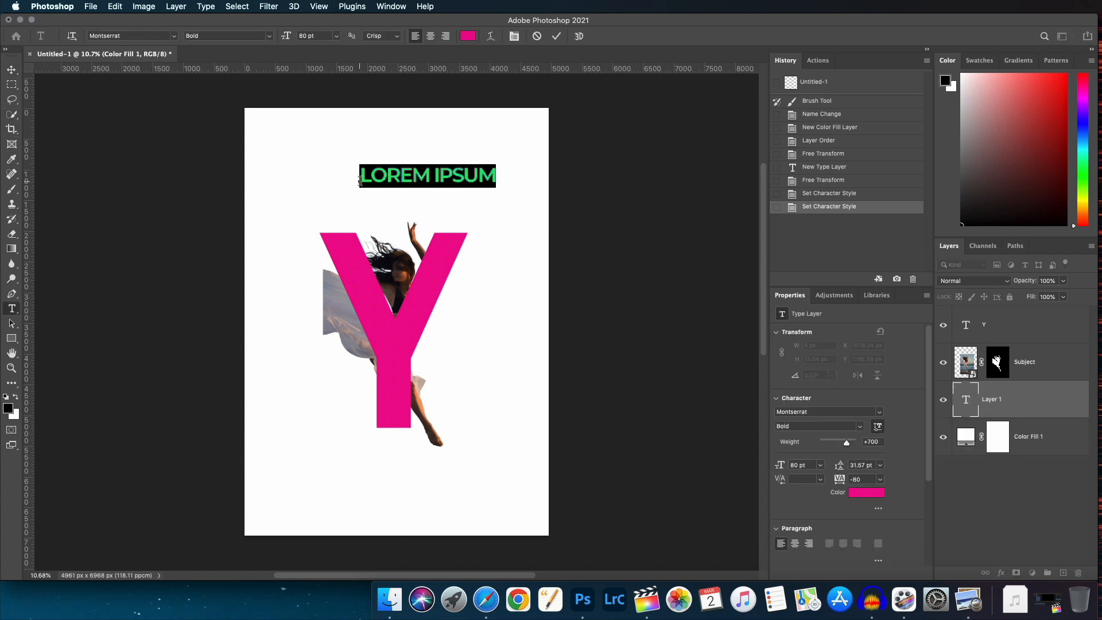
text(IS)
click(557, 36)
key(v)
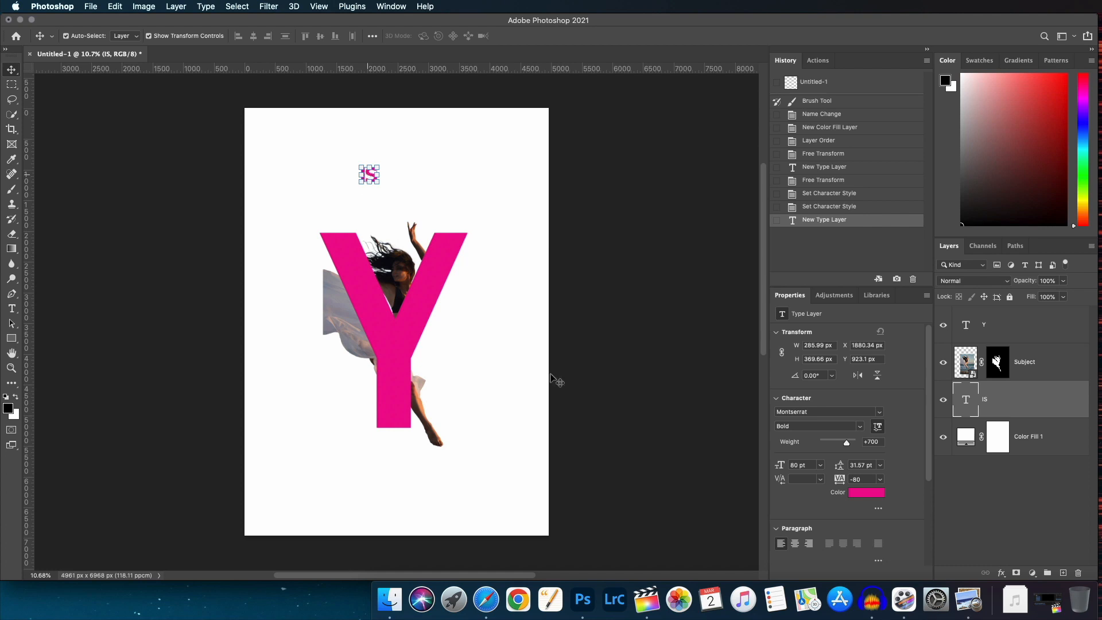
Set the IS text color to white.
click(865, 493)
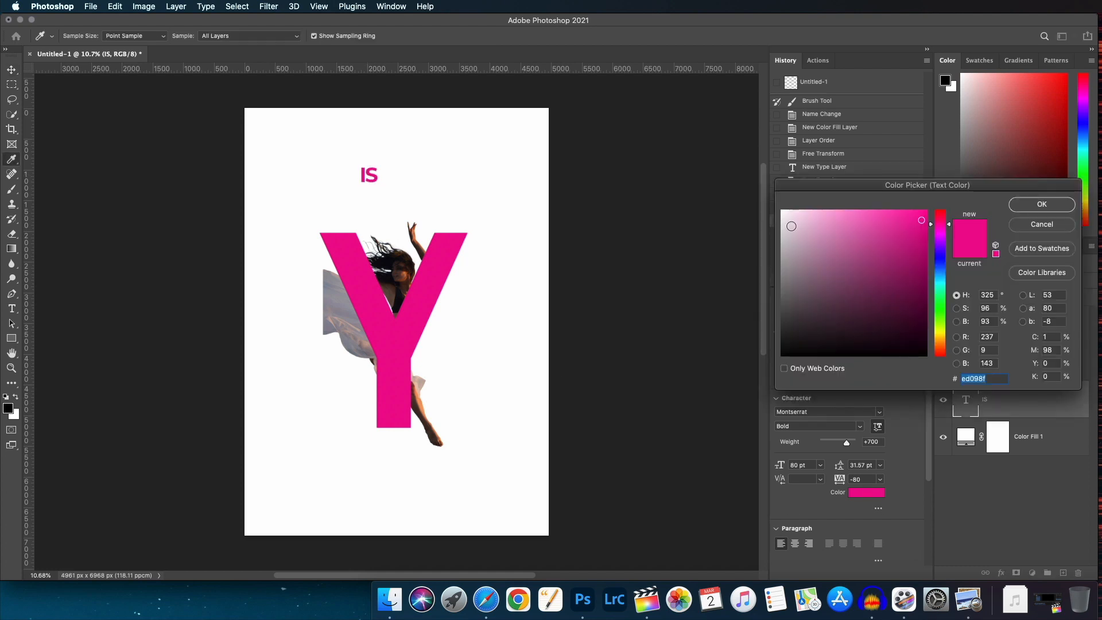
click(782, 211)
click(1042, 202)
Move IS onto the bottom of the Y's stem and place its layer above the Y.
drag(368, 175, 384, 415)
drag(1012, 408, 1027, 310)
drag(387, 417, 395, 419)
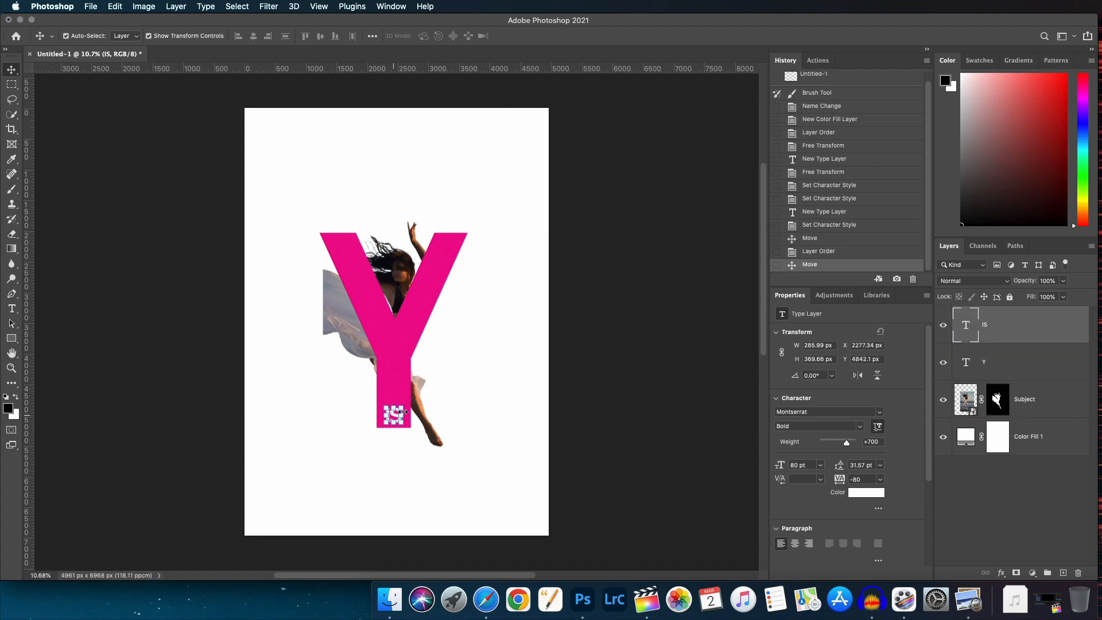
click(516, 359)
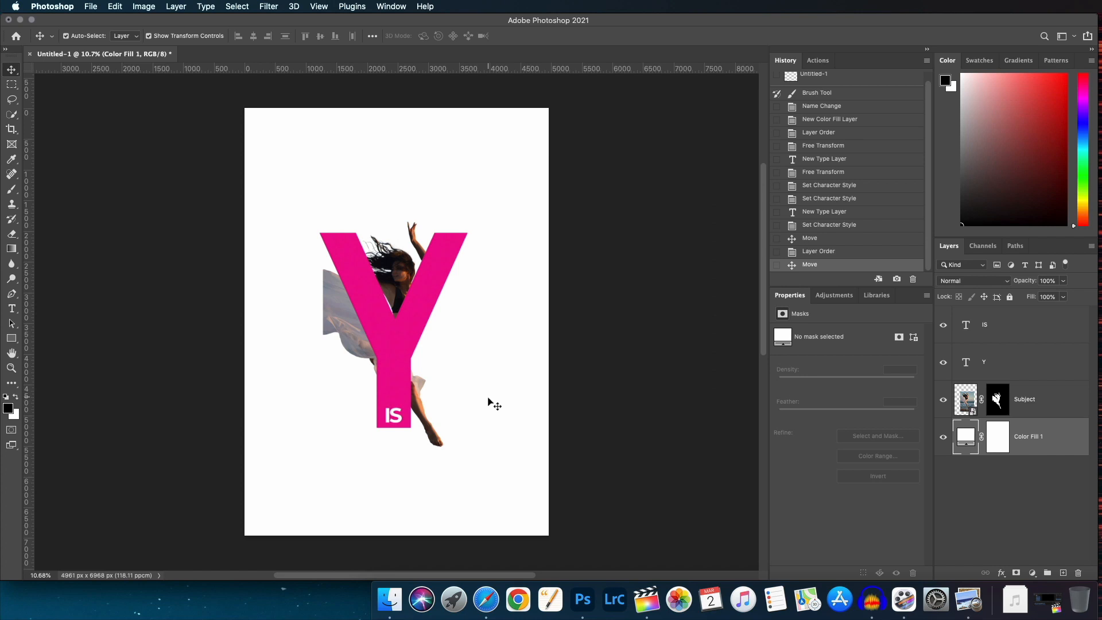
Move the Subject layer to the top of the layer stack.
scroll(488, 398, up, 8)
scroll(488, 398, down, 3)
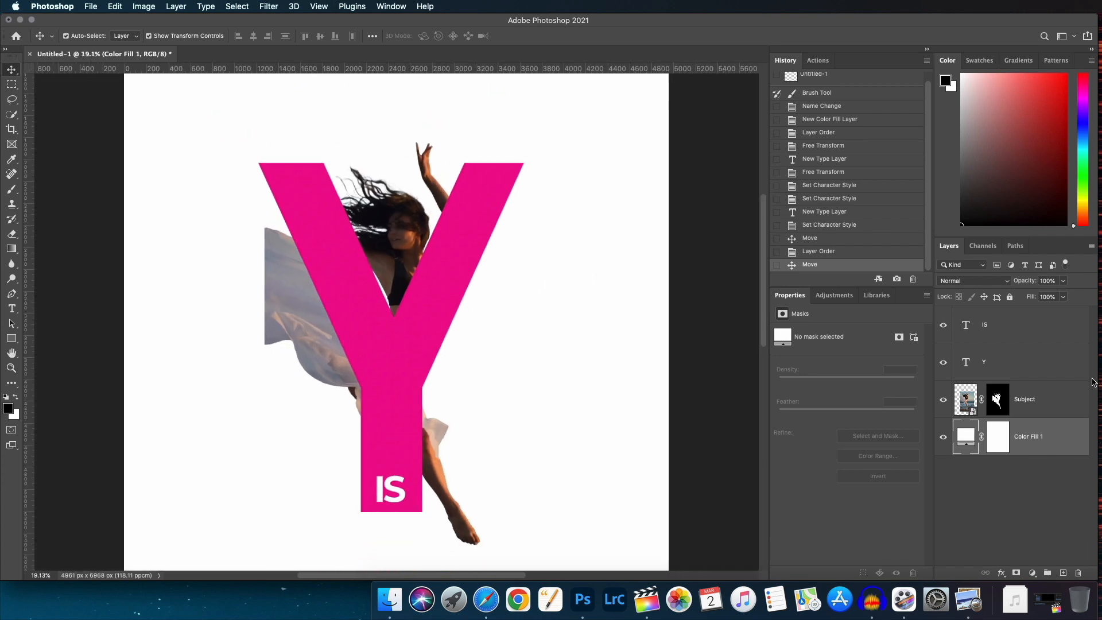
click(1055, 408)
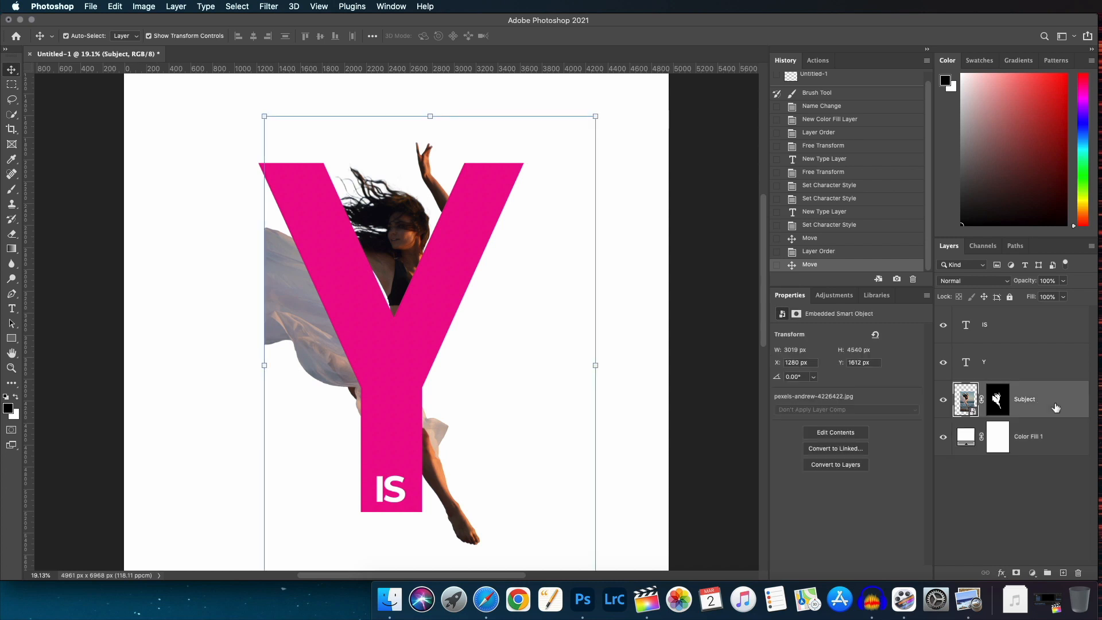
drag(1055, 407, 1036, 302)
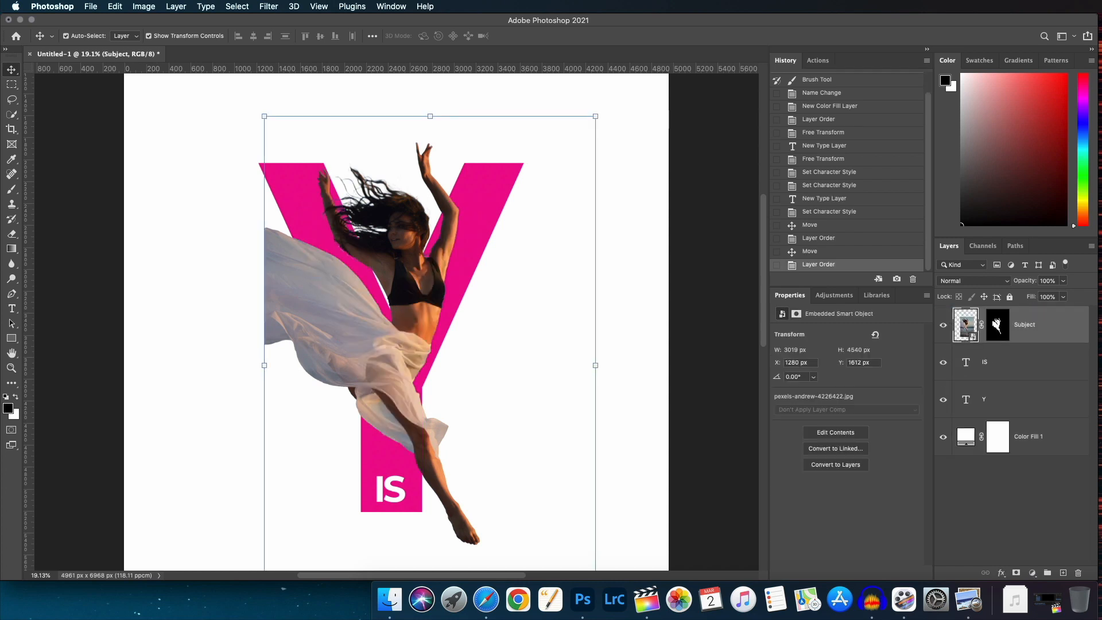
click(563, 320)
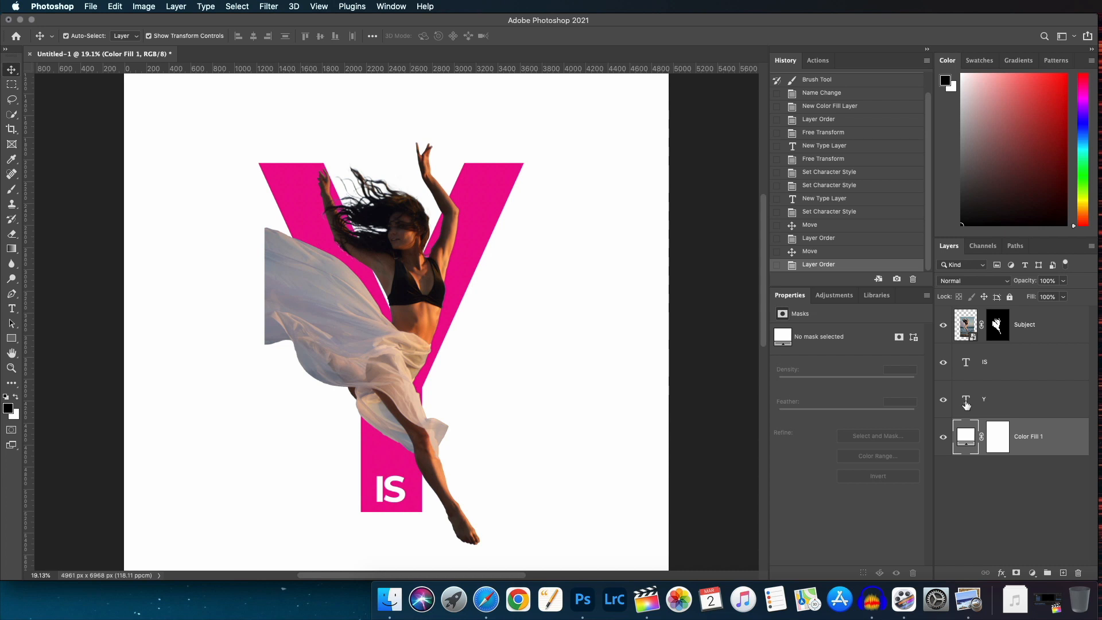
Target the Subject's layer mask and load the Y letter's shape as a selection.
click(998, 323)
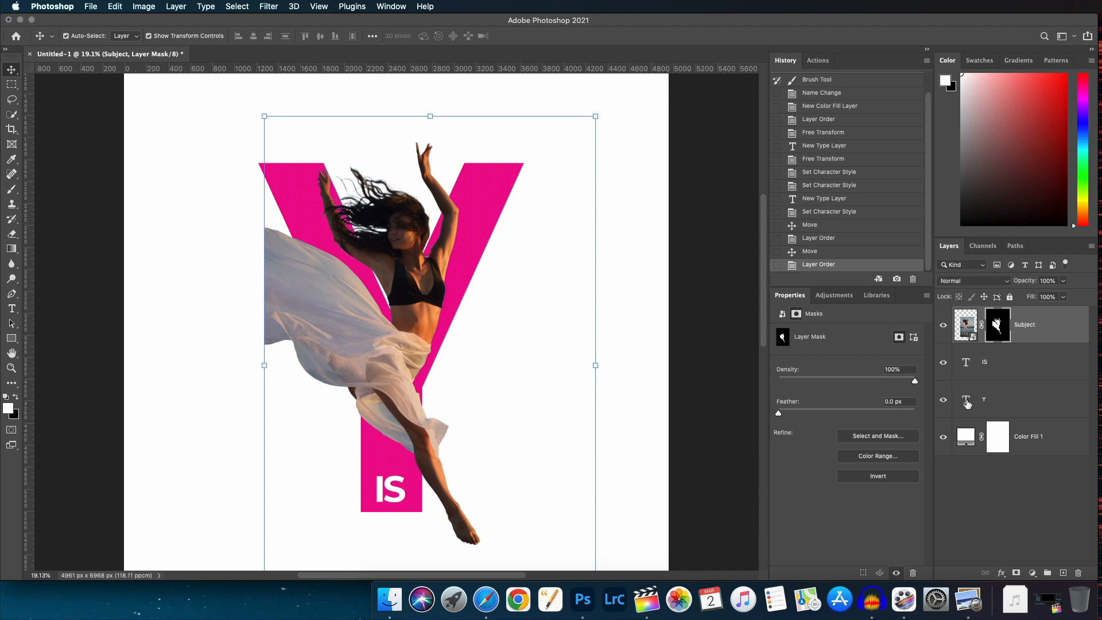
key(super)
super+click(969, 404)
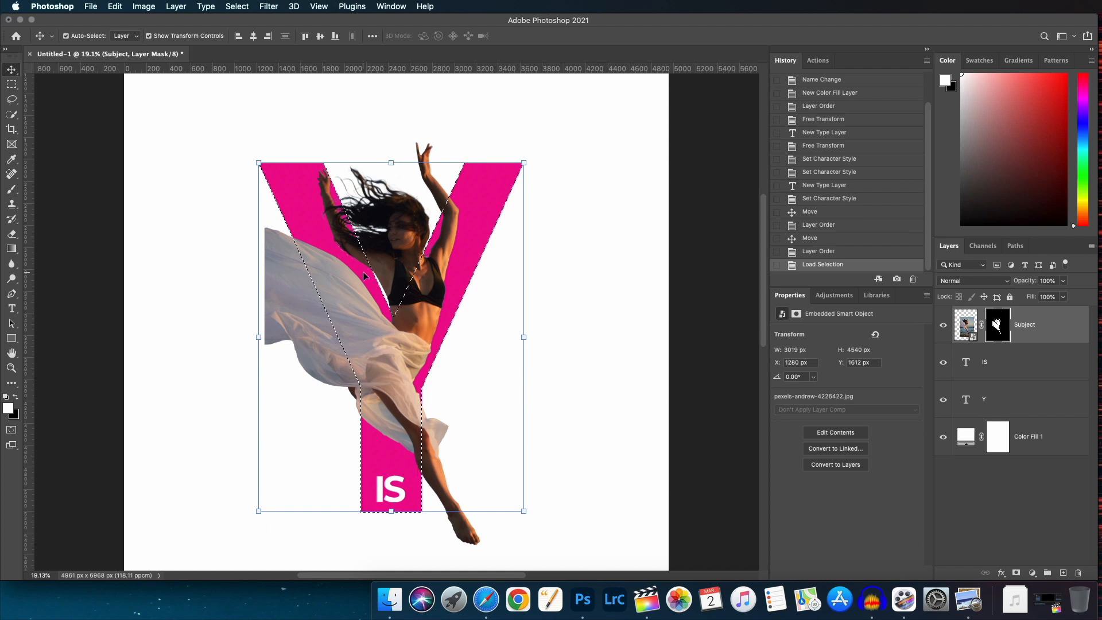
key(super+equal)
scroll(360, 265, up, 2)
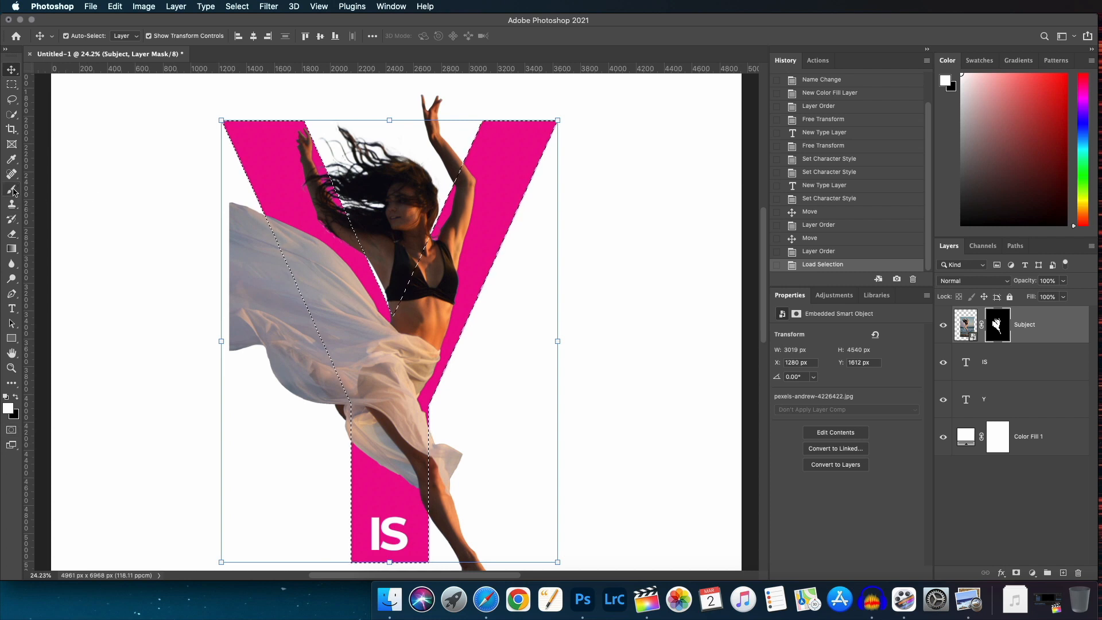
Paint black on the Subject's mask with the Brush to hide the dancer's raised left arm inside the Y.
click(12, 189)
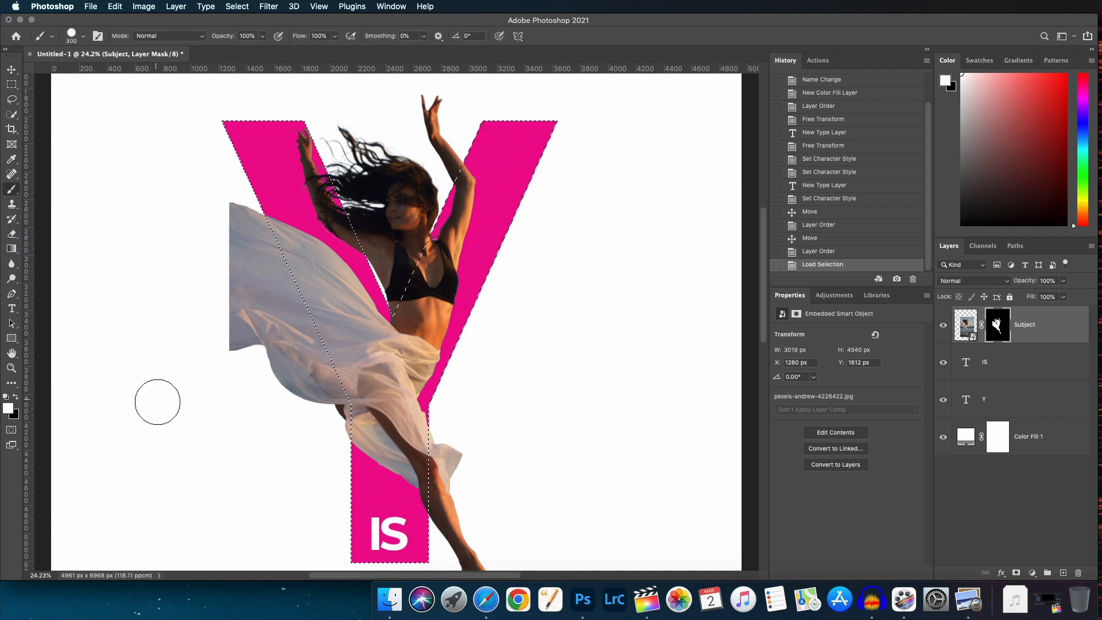
key(x)
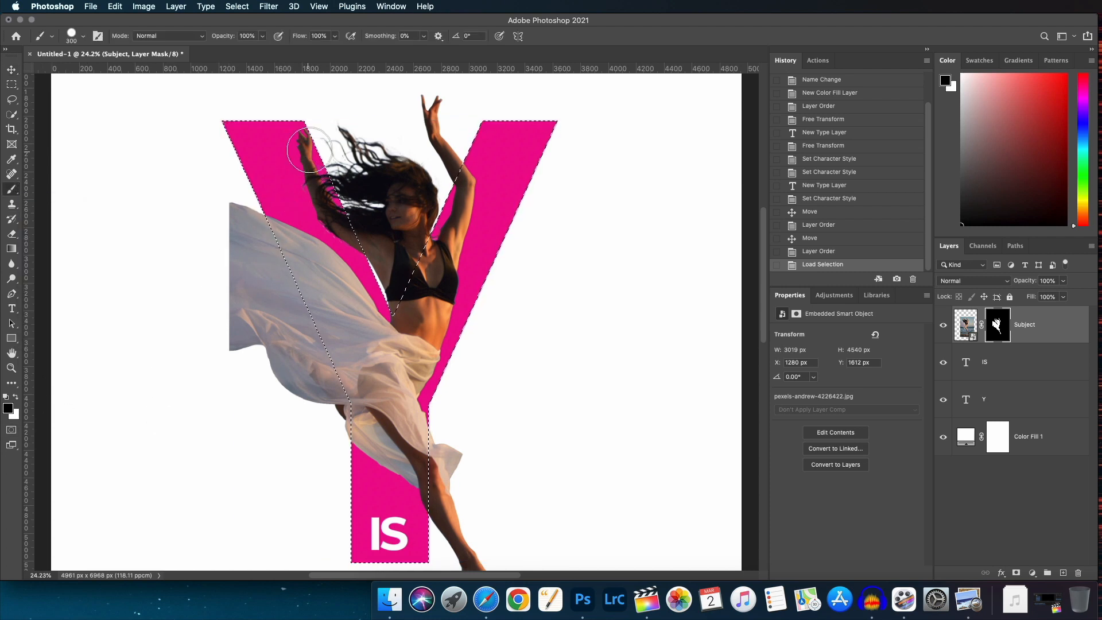
mouse_move(320, 177)
mouse_down()
mouse_move(378, 253)
mouse_move(325, 209)
mouse_up()
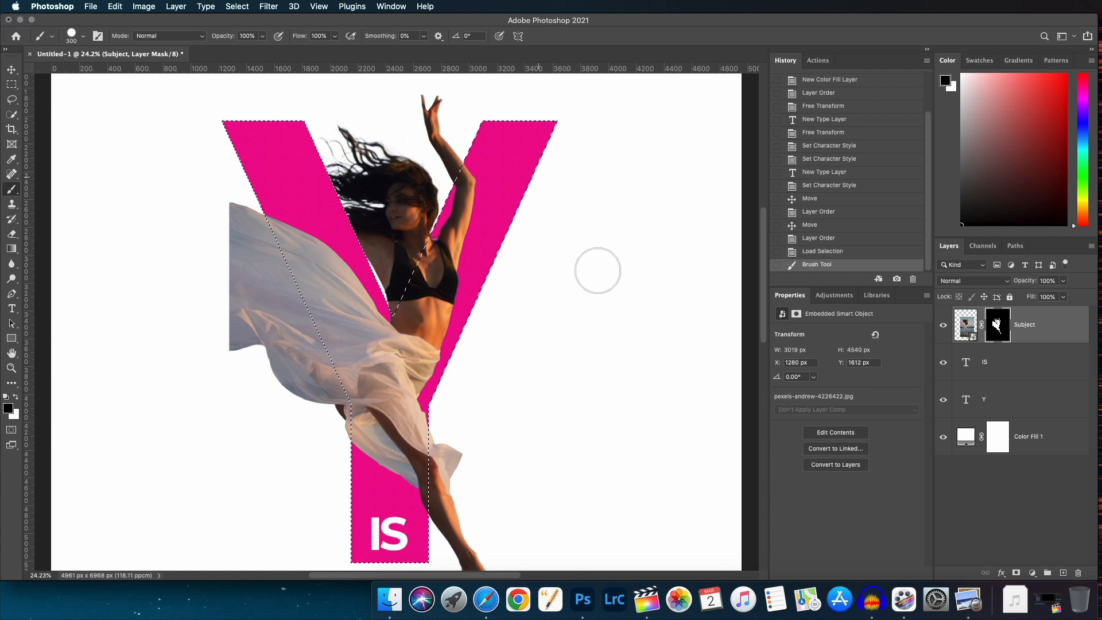
scroll(567, 333, down, 3)
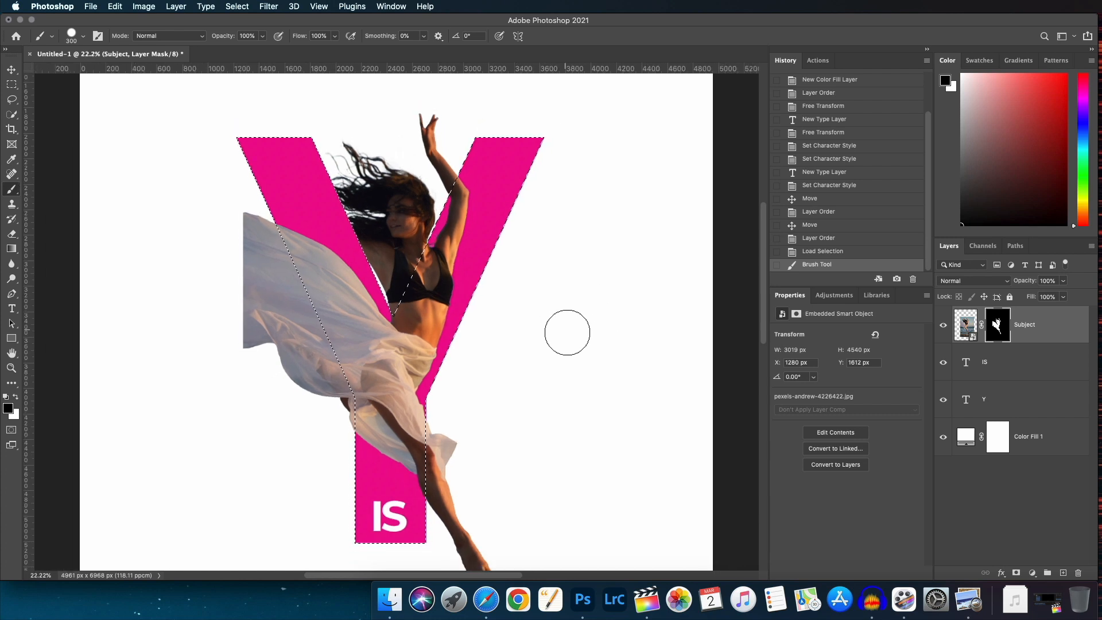
scroll(567, 332, up, 1)
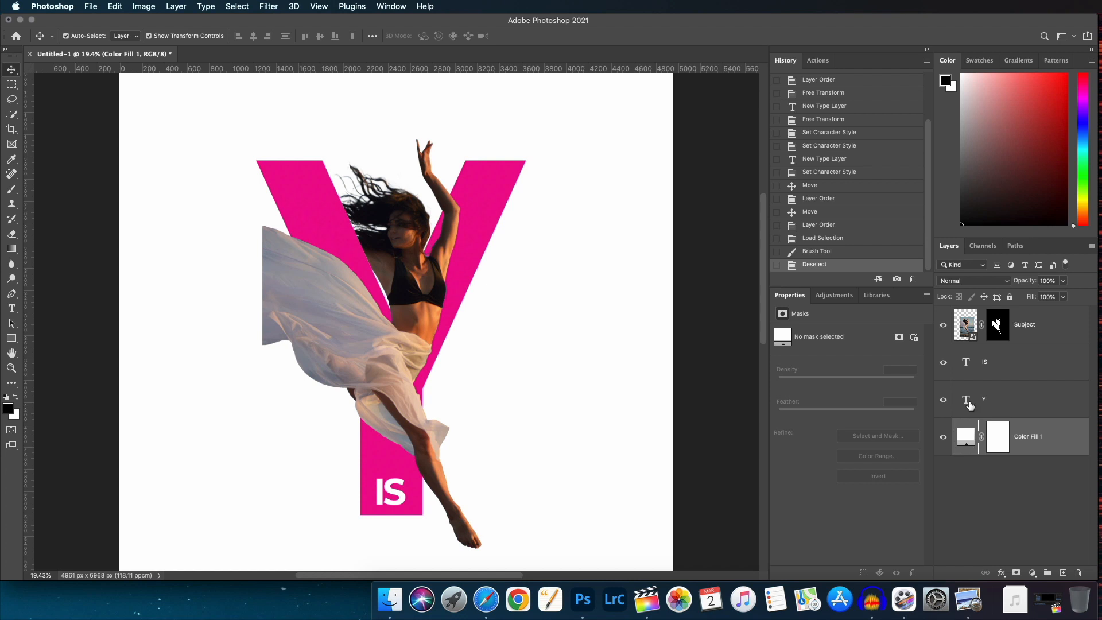
Add a Drop Shadow layer style to the Y with 85% opacity.
click(1029, 401)
click(1062, 411)
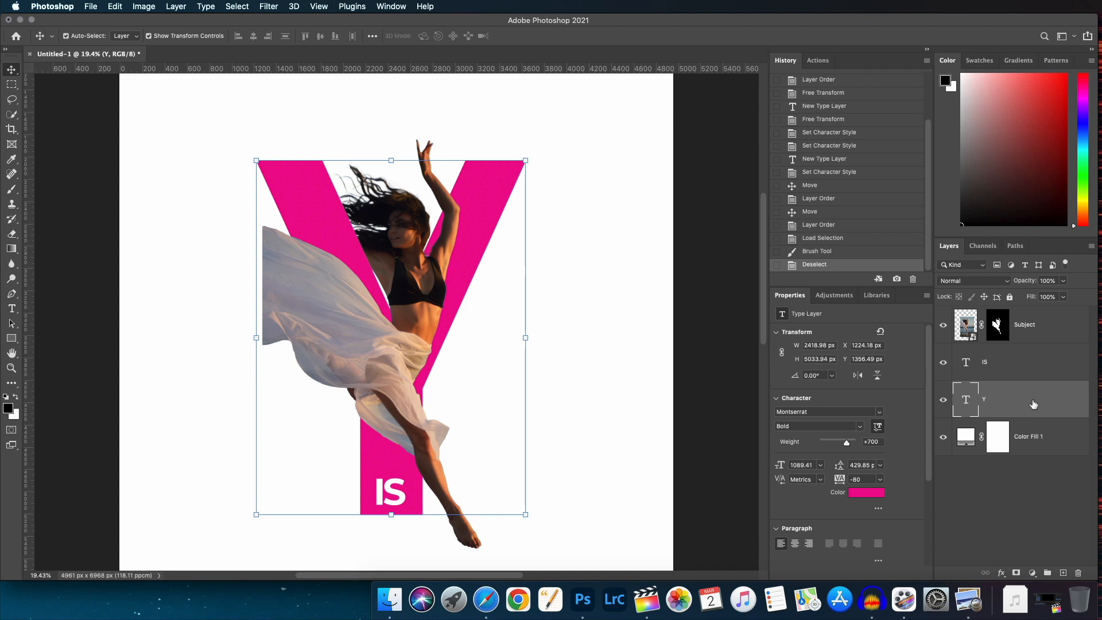
right_click(1044, 400)
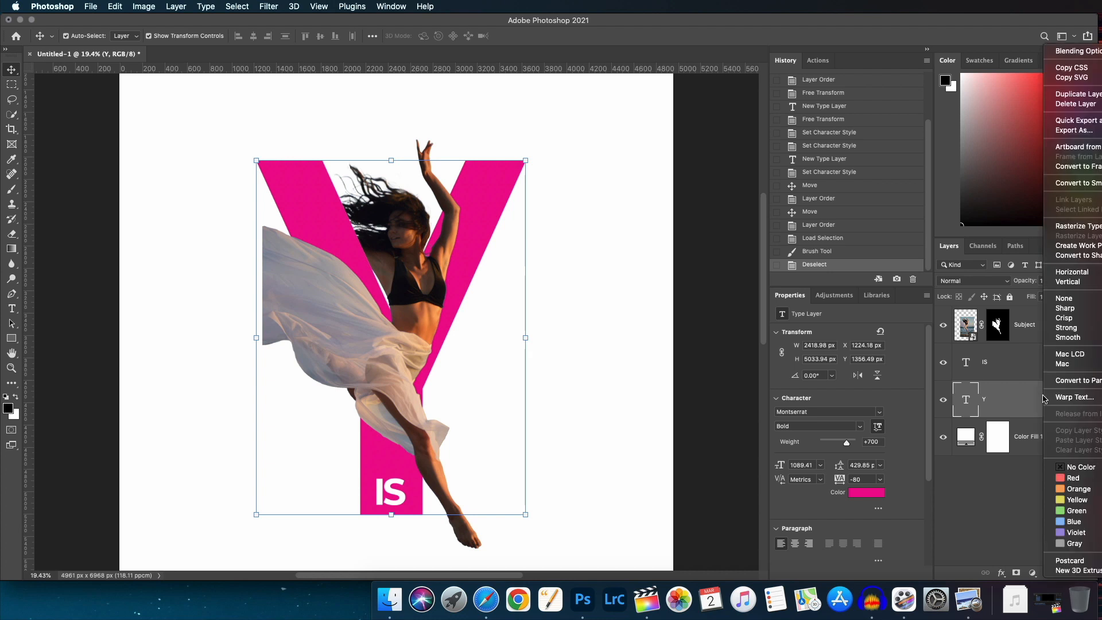
click(1080, 52)
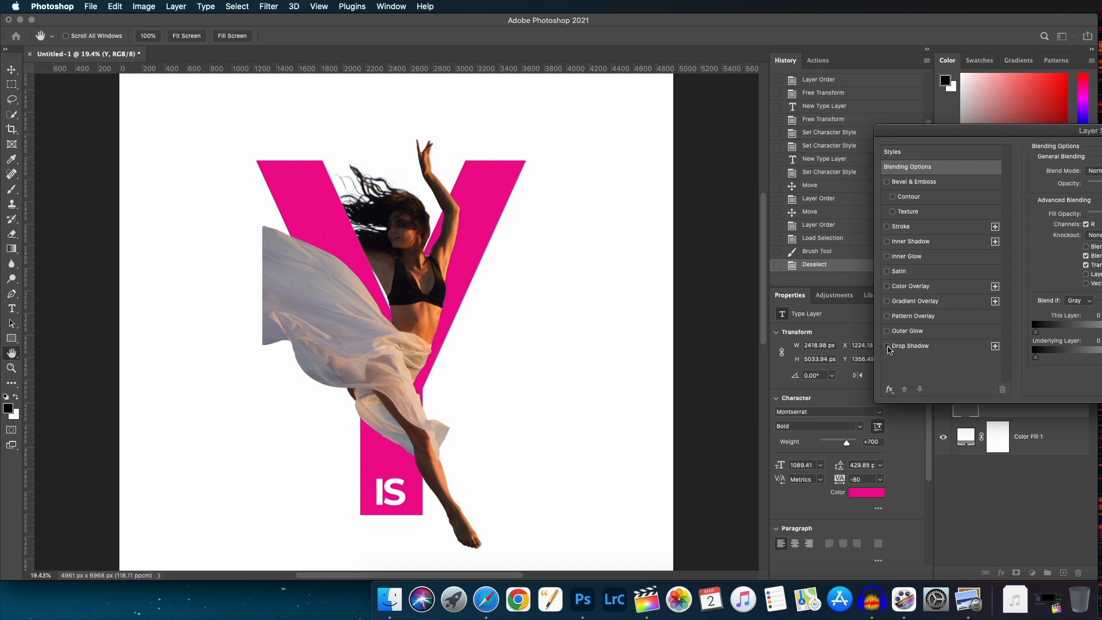
click(888, 347)
click(942, 348)
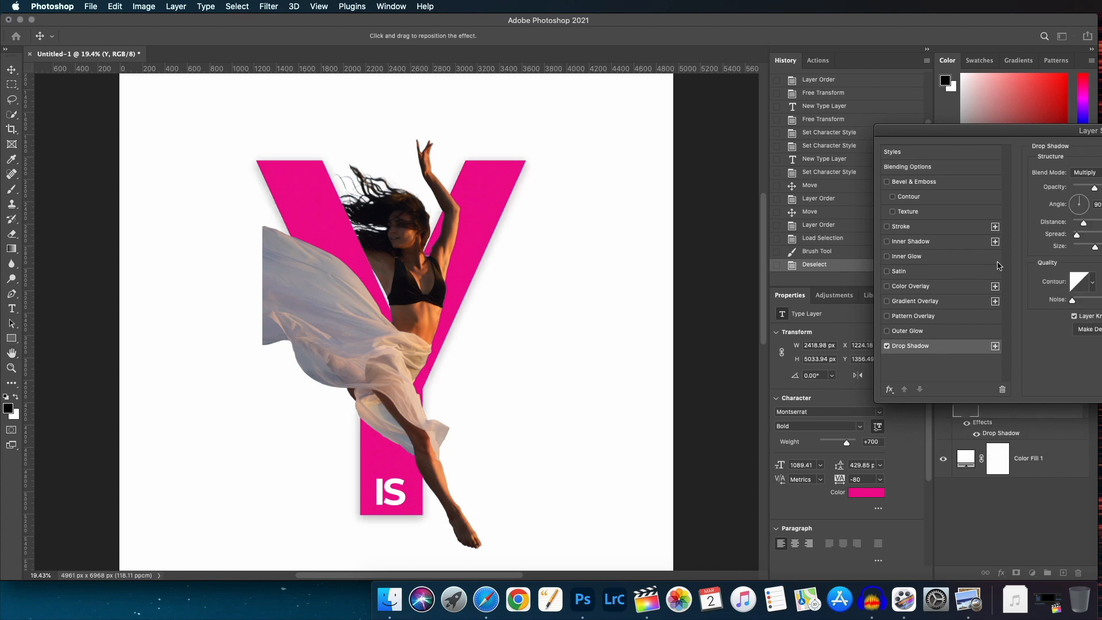
drag(1099, 131, 901, 154)
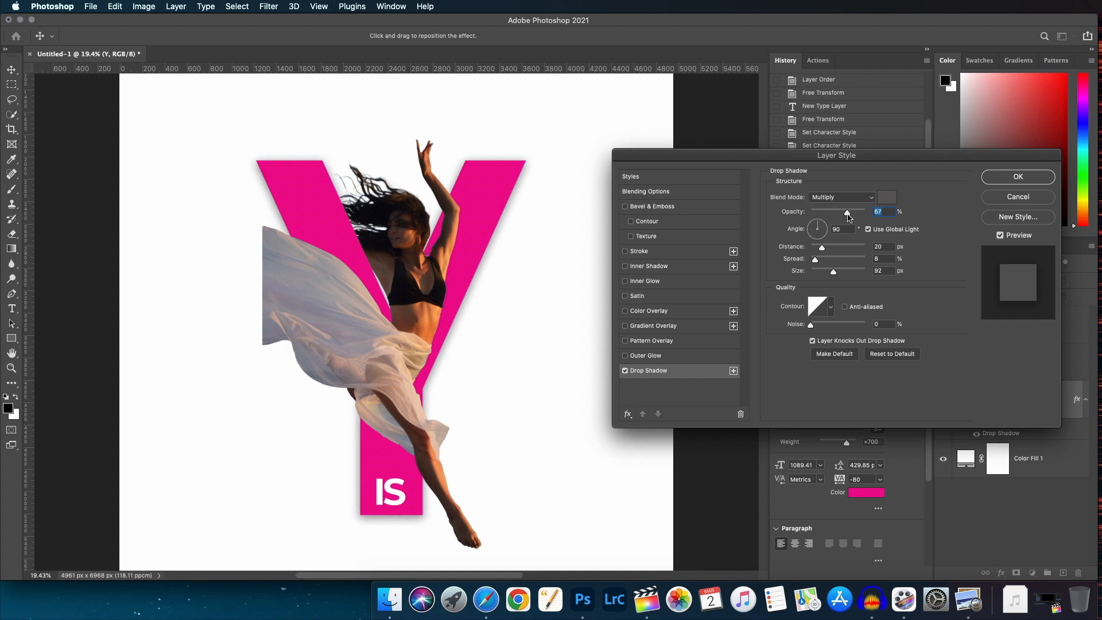
drag(851, 214, 855, 215)
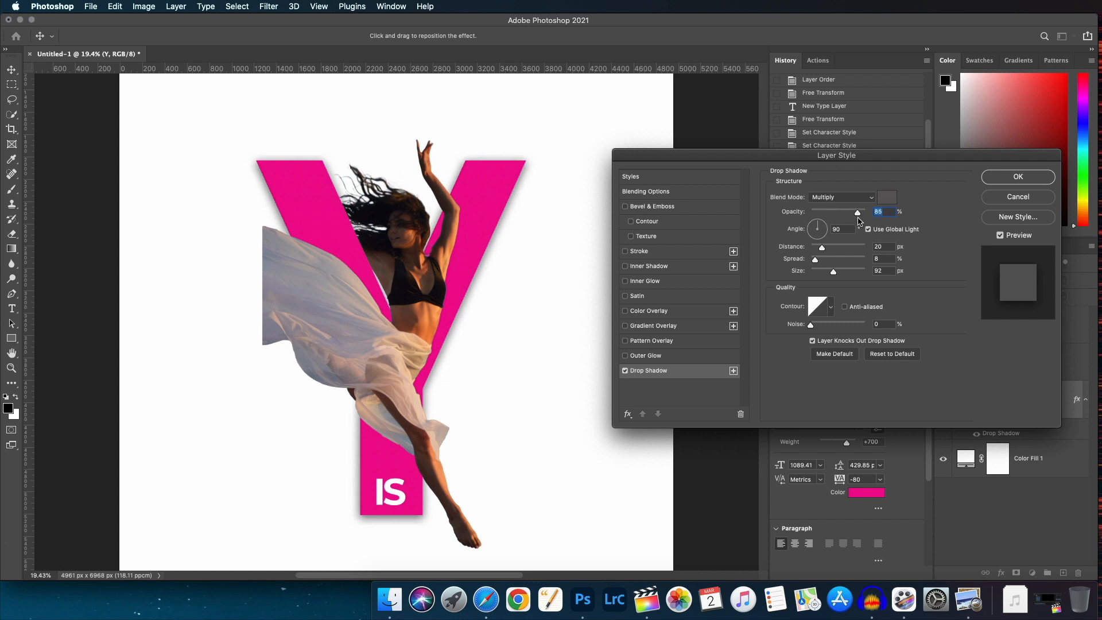
click(1026, 182)
Zoom in and inspect the drop shadows around the dancer and the Y.
key(super+0)
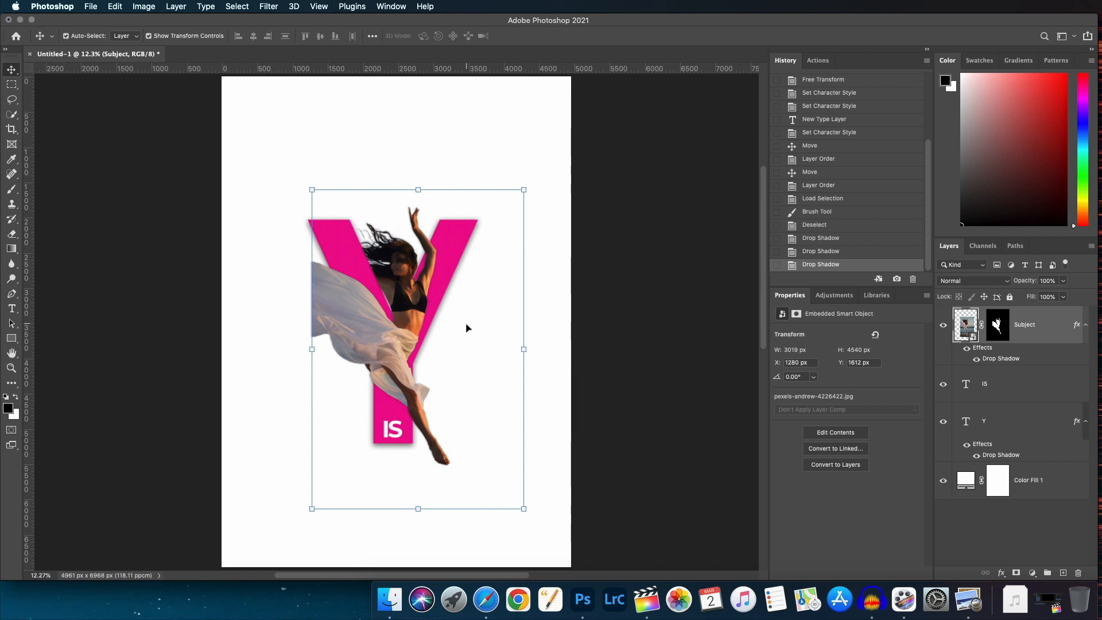
click(364, 172)
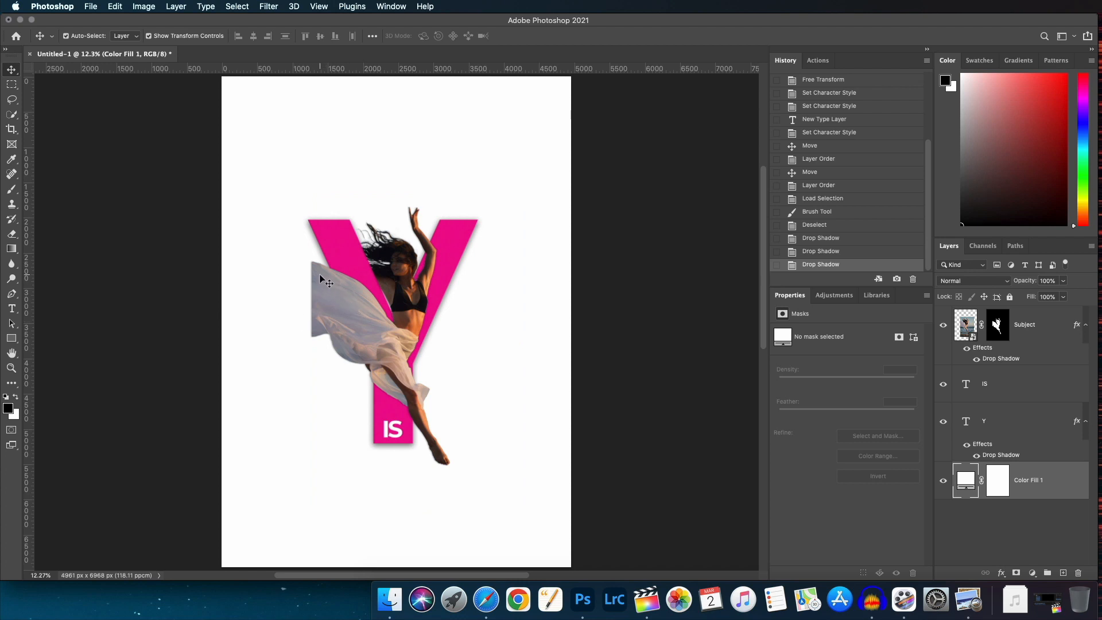
scroll(325, 329, up, 4)
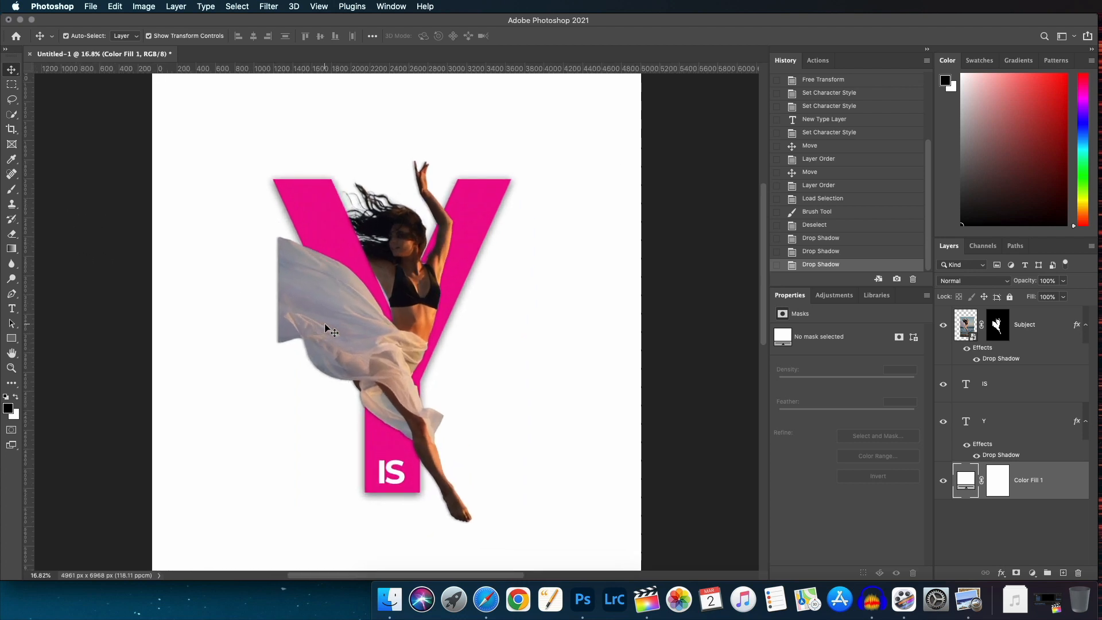
scroll(326, 329, up, 5)
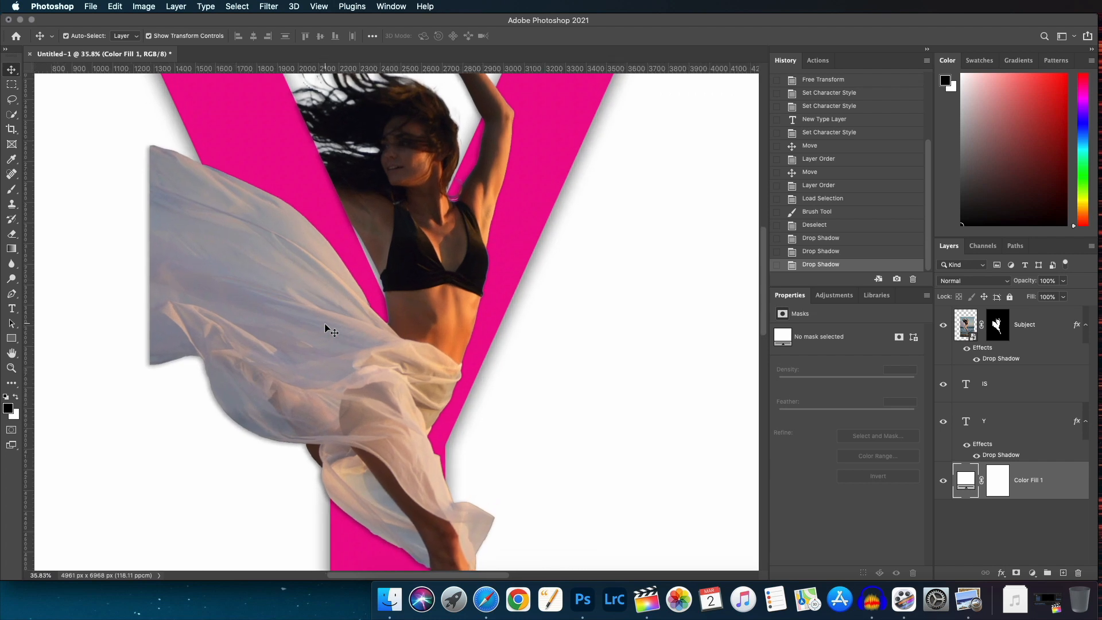
scroll(326, 329, down, 2)
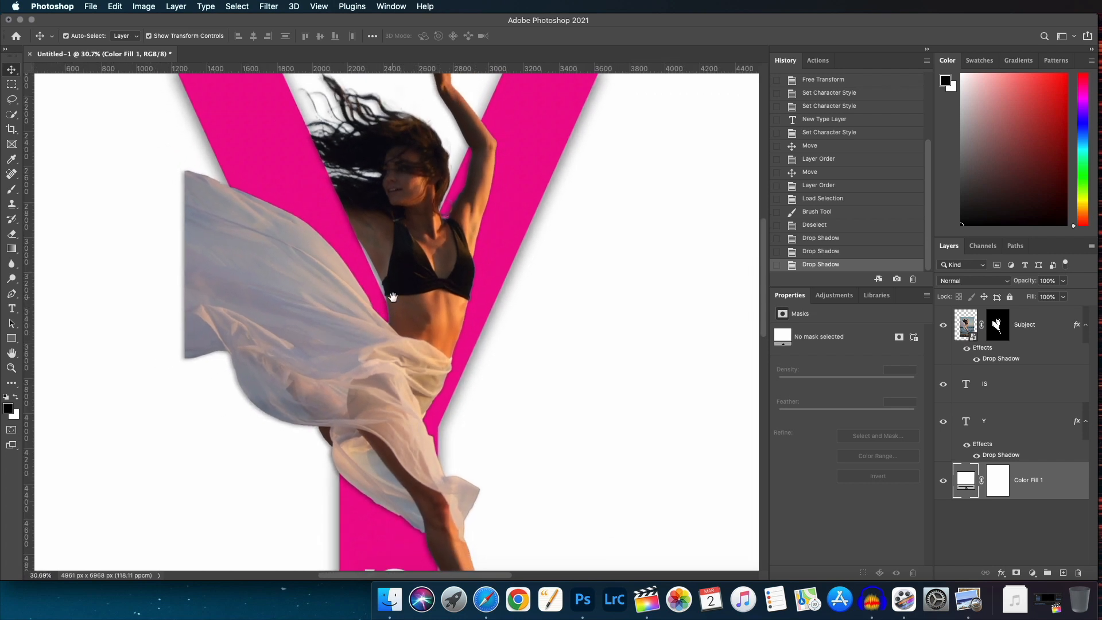
drag(393, 299, 611, 329)
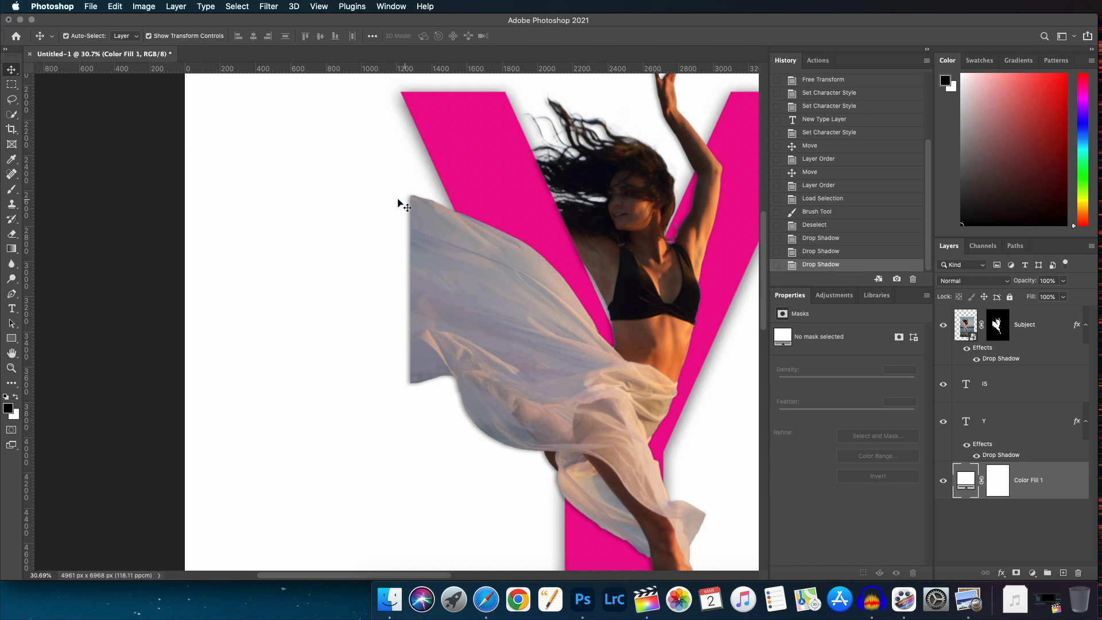
scroll(540, 367, down, 2)
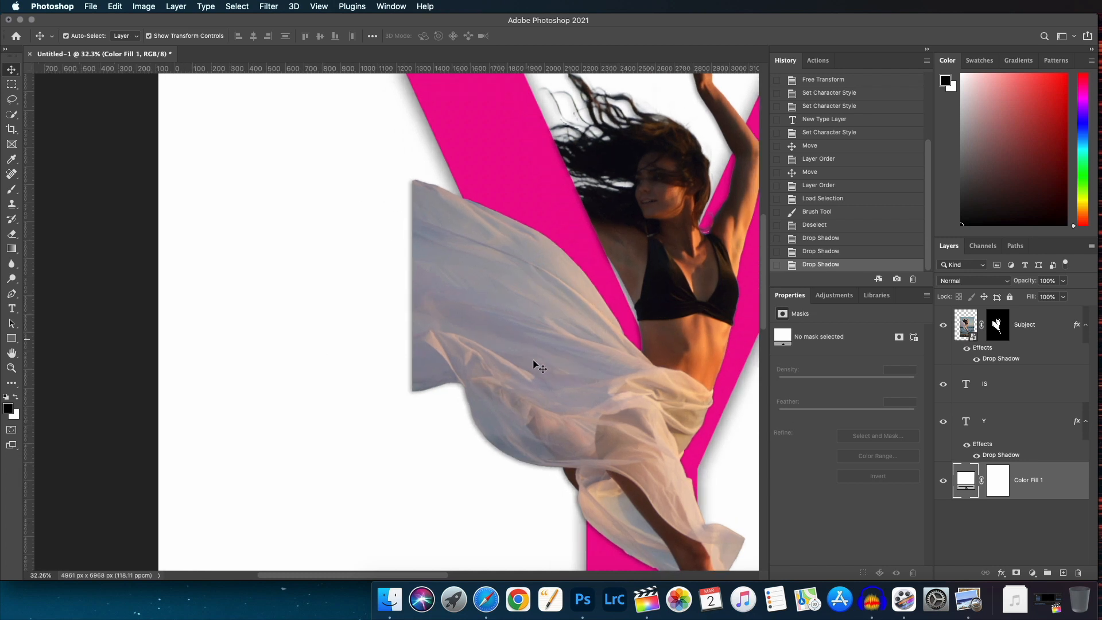
scroll(534, 362, up, 1)
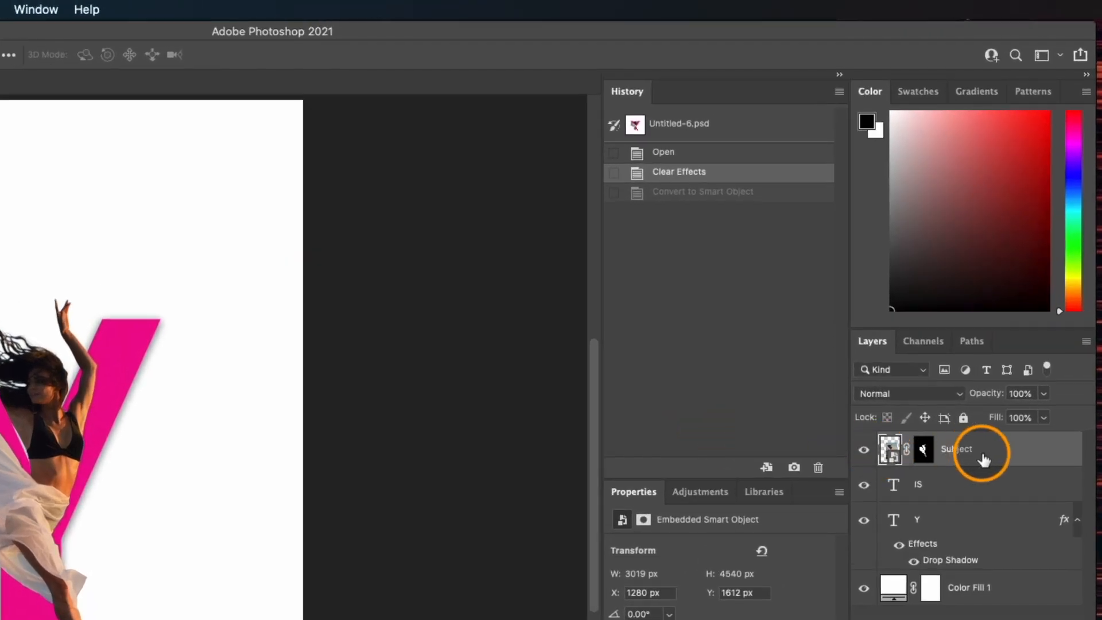
Convert the Subject layer to a smart object and apply Liquify to stretch the dancer's flowing fabric outward, partially reconstructing it.
right_click(1004, 453)
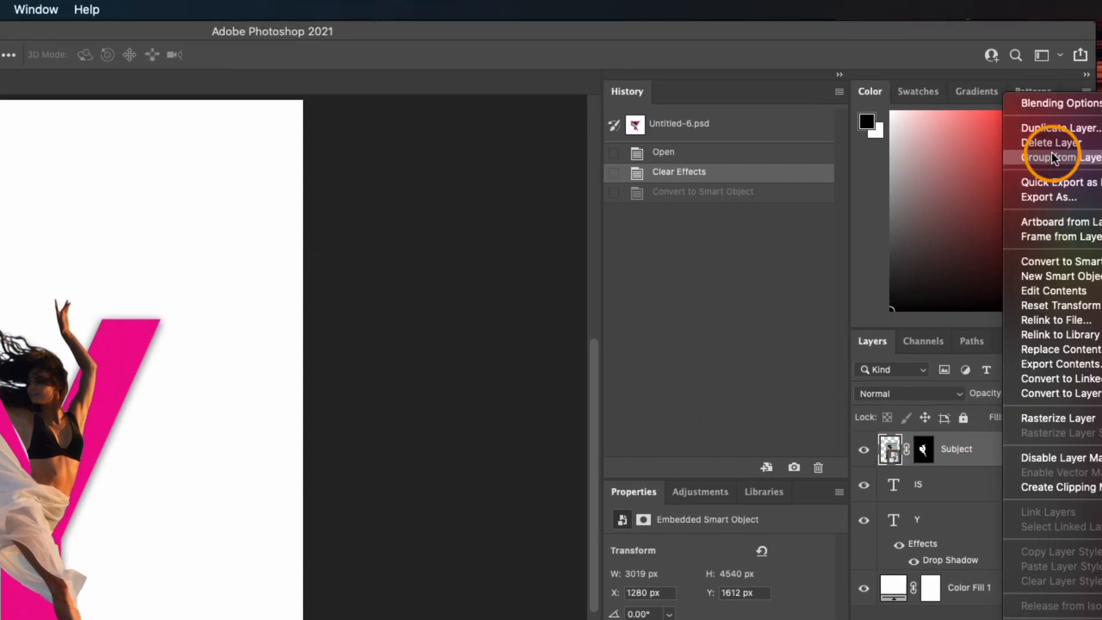
click(1059, 261)
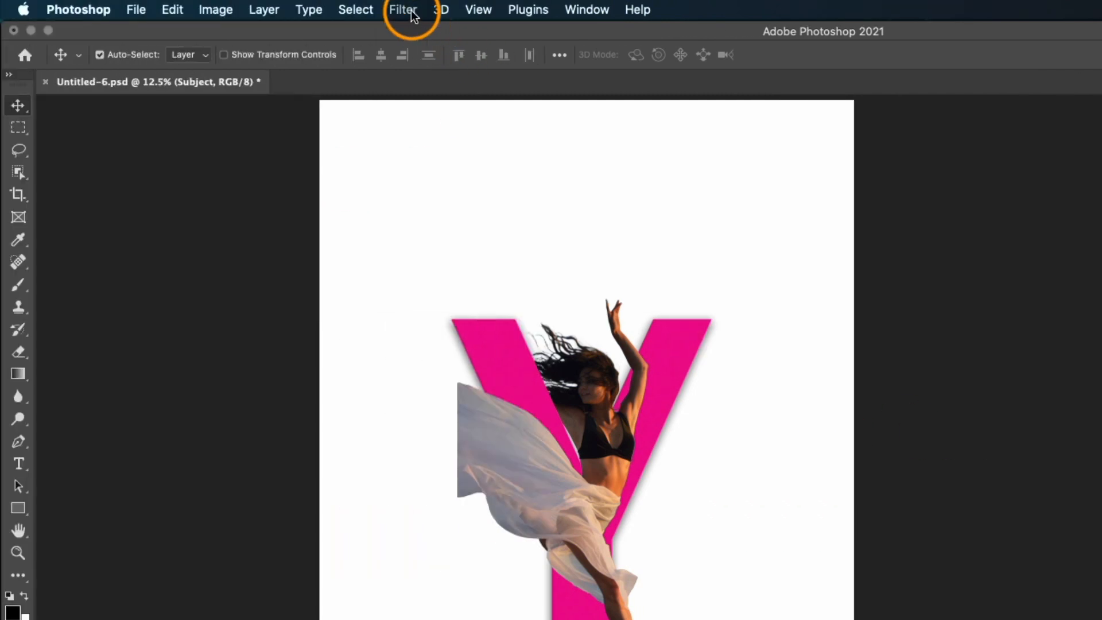
click(7, 9)
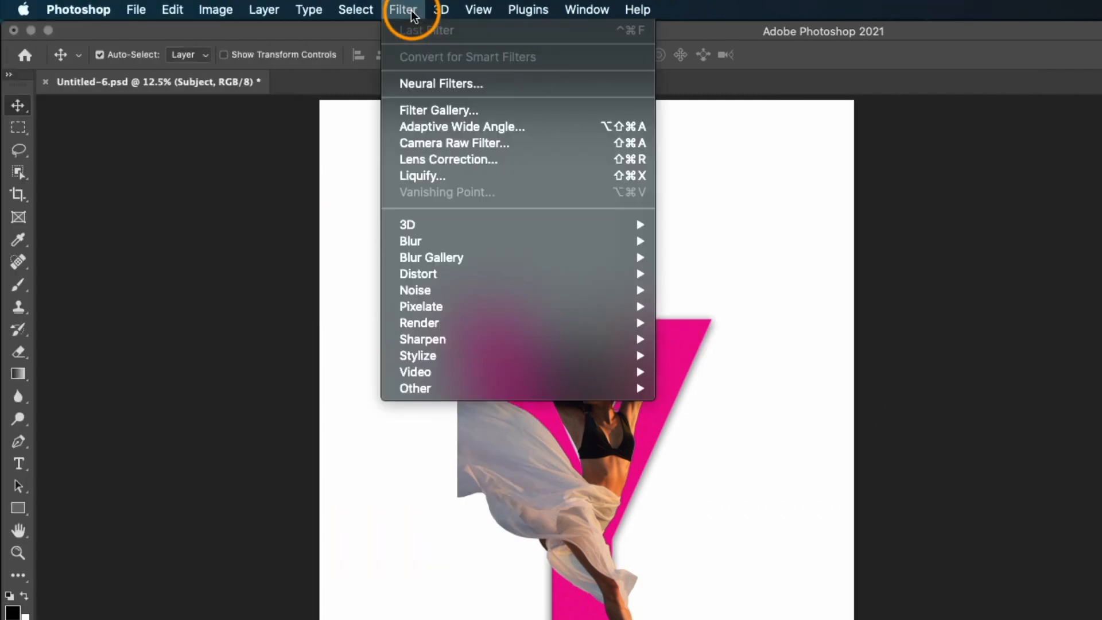
click(432, 177)
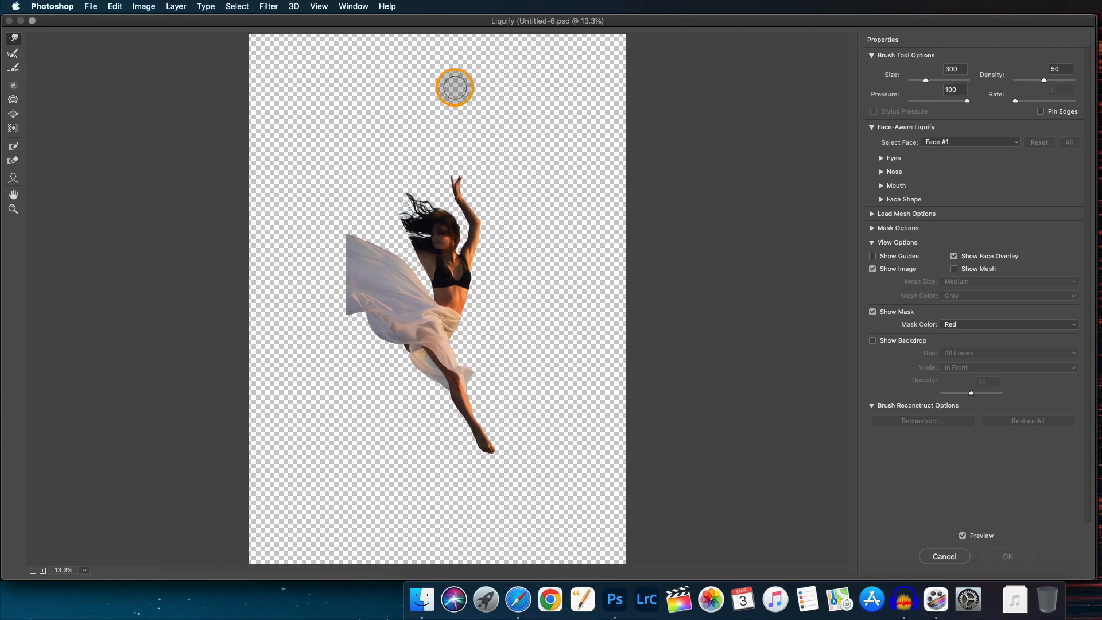
mouse_move(356, 239)
mouse_down()
mouse_move(327, 236)
mouse_move(346, 247)
mouse_move(319, 267)
mouse_move(348, 282)
mouse_move(322, 293)
mouse_move(345, 302)
mouse_move(320, 298)
mouse_move(343, 315)
mouse_move(291, 309)
mouse_move(322, 292)
mouse_move(305, 339)
mouse_up()
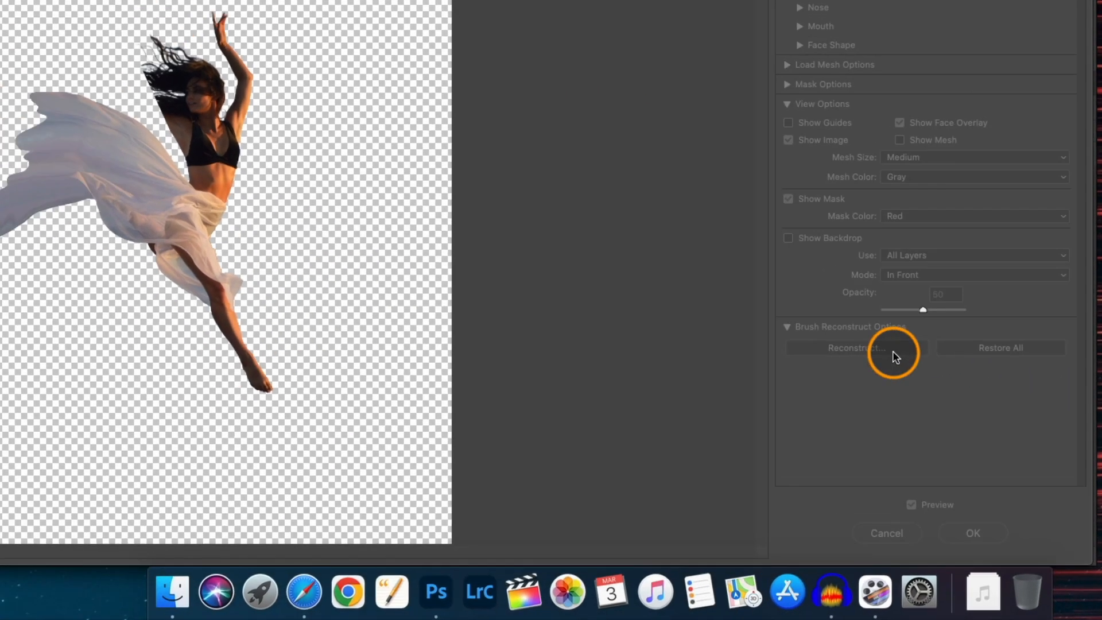
click(873, 325)
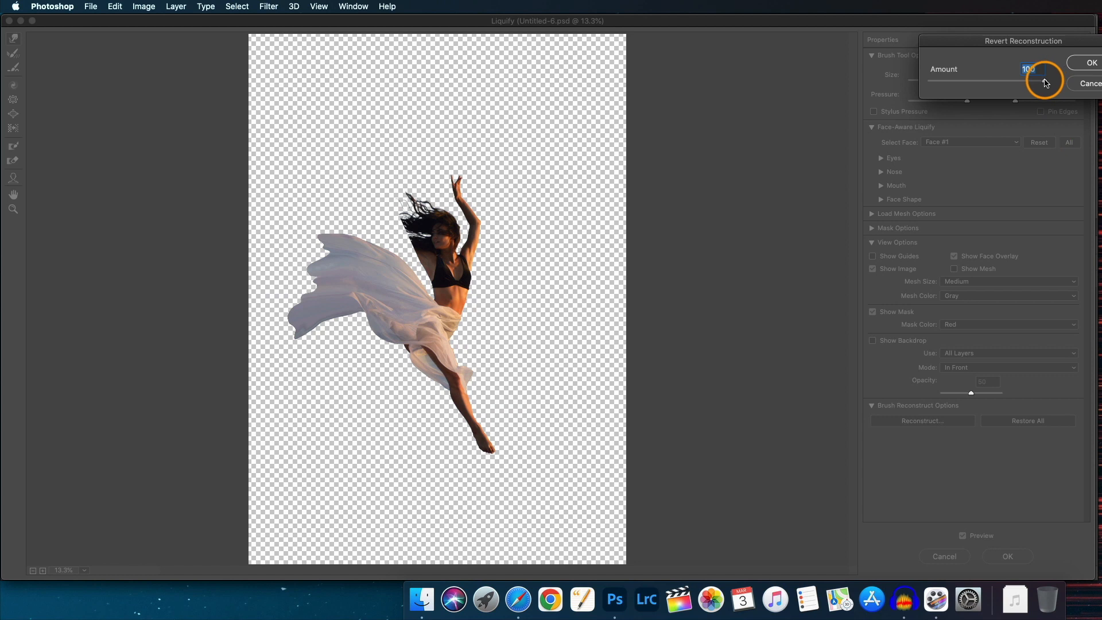
drag(1046, 82, 1039, 81)
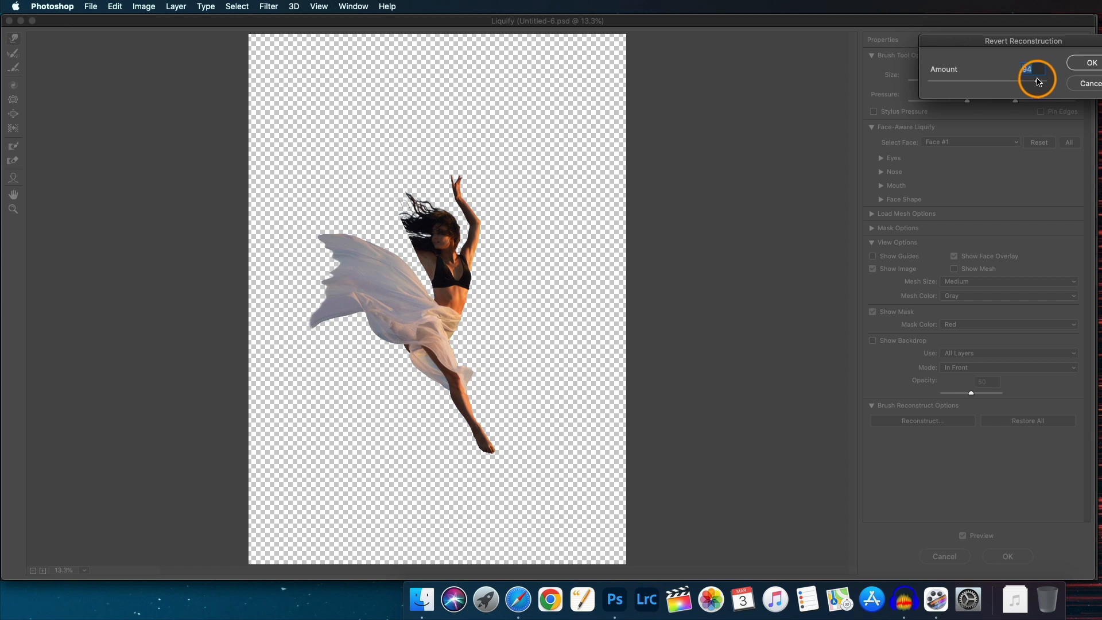
click(1087, 62)
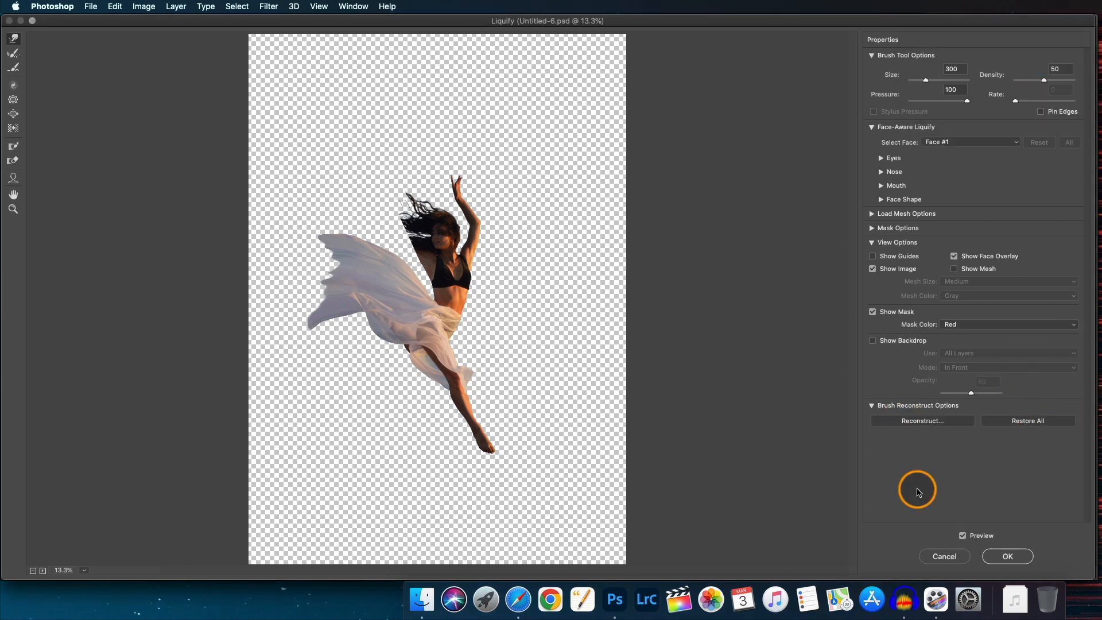
click(1008, 556)
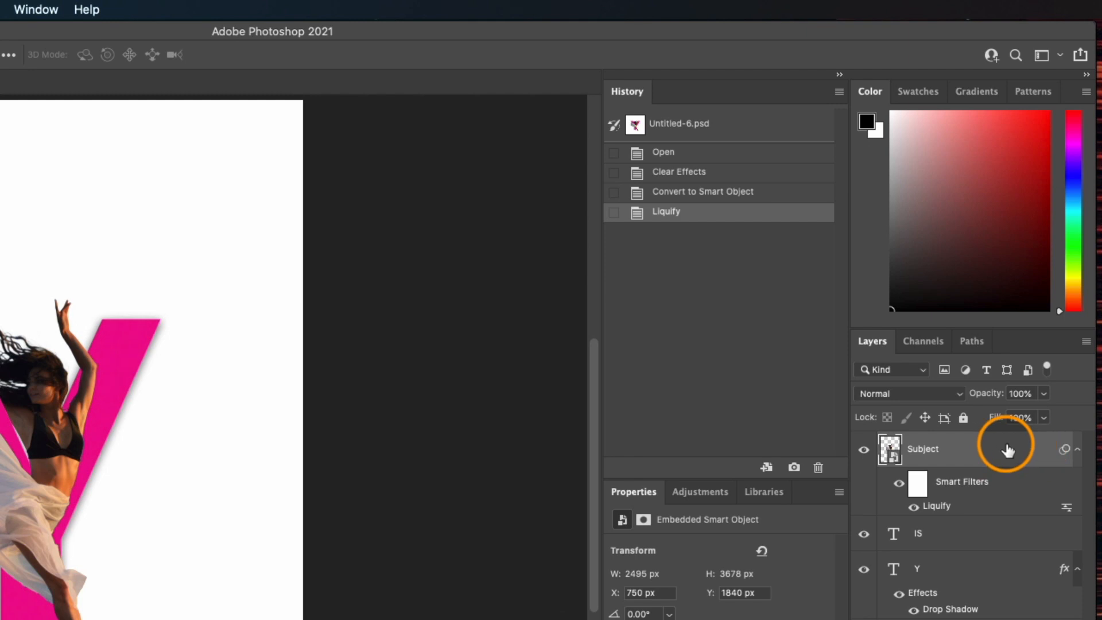
Add a Drop Shadow to the Subject with distance about 23 px, spread 6%, size 7 px and lowered opacity.
right_click(1009, 449)
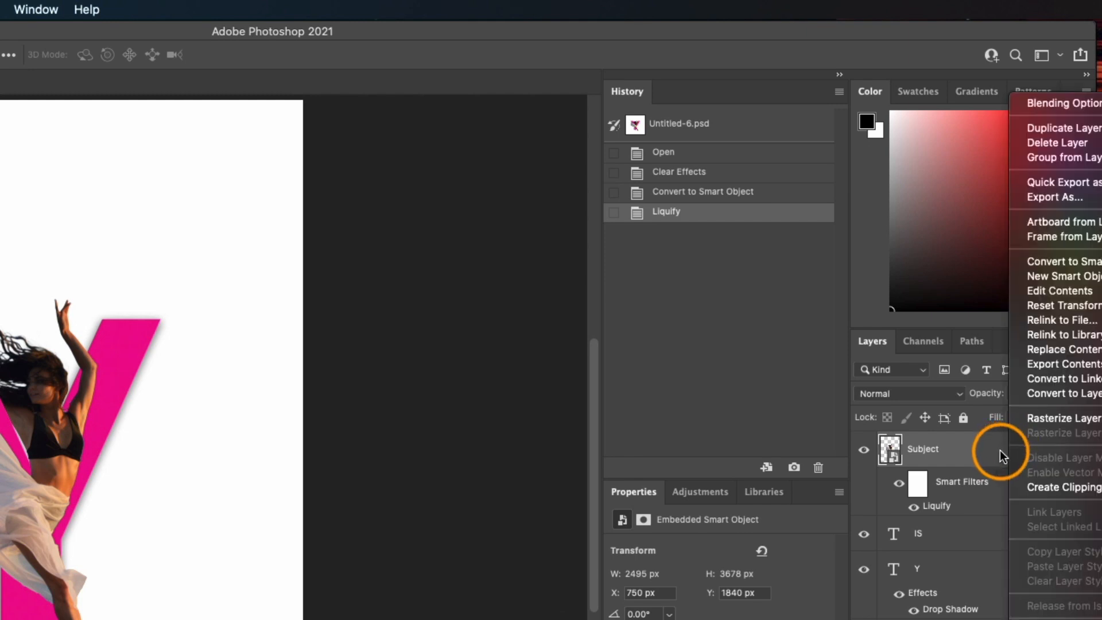
click(1082, 107)
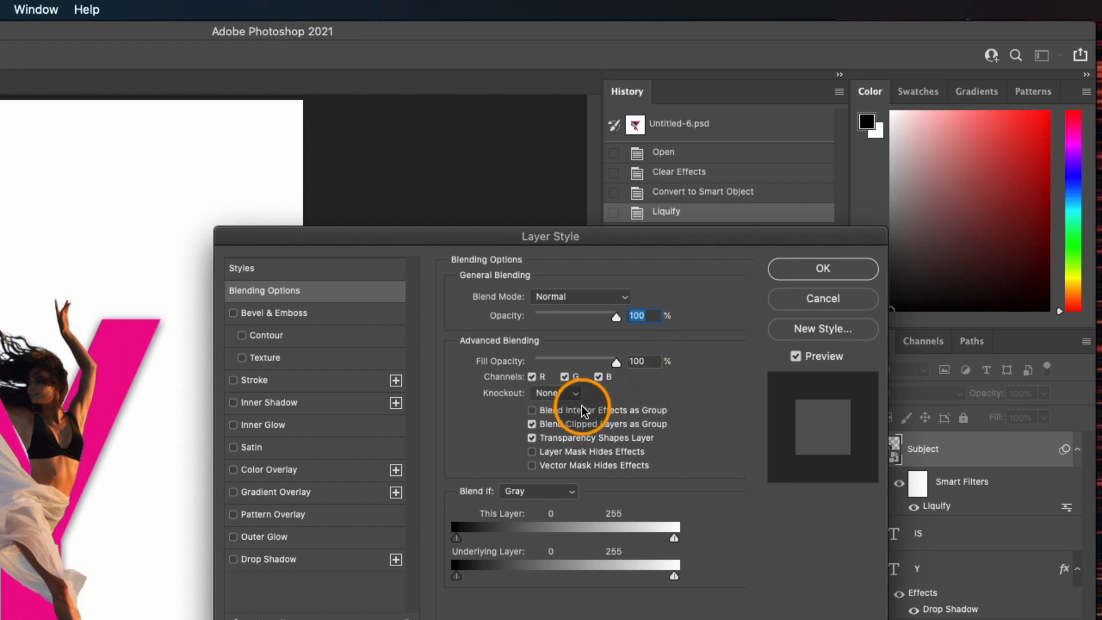
click(231, 560)
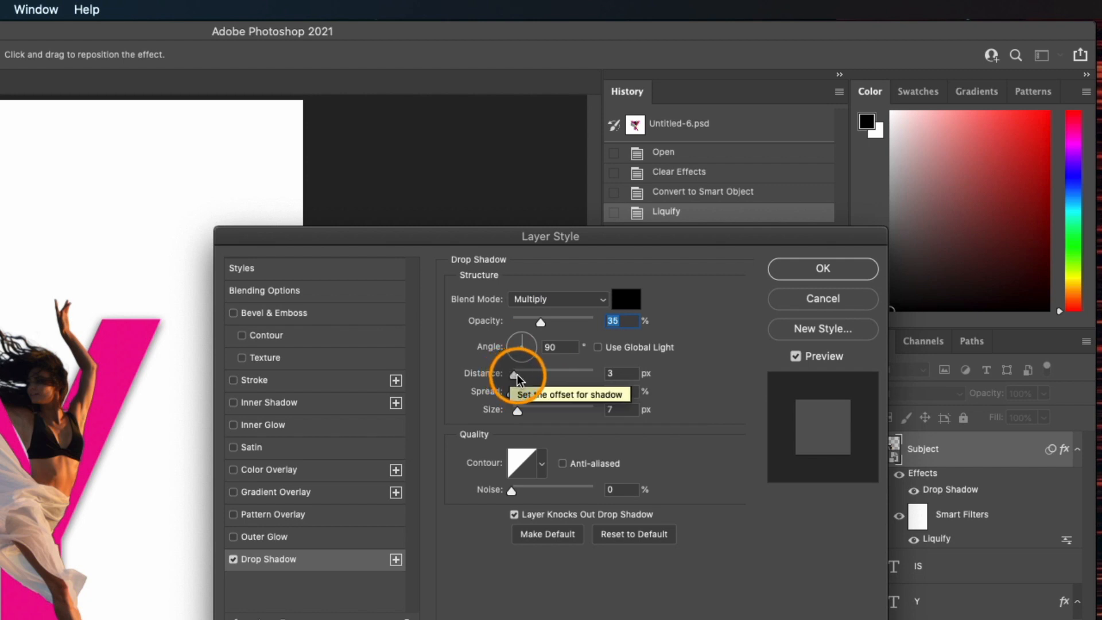
drag(518, 374, 529, 373)
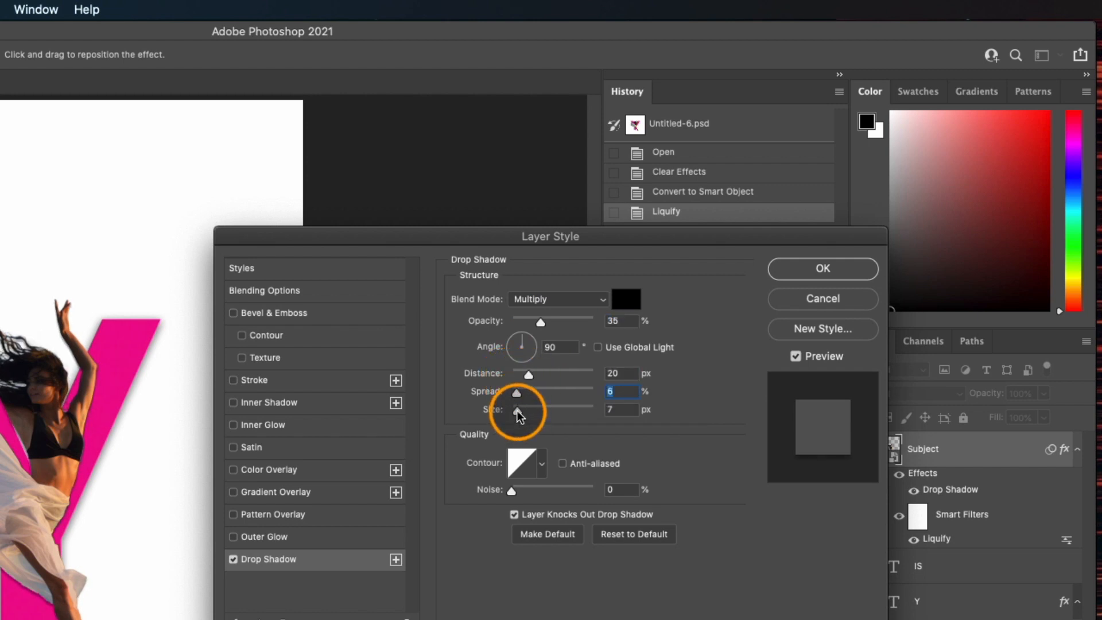
mouse_move(543, 322)
mouse_down()
mouse_move(595, 323)
mouse_move(538, 326)
mouse_up()
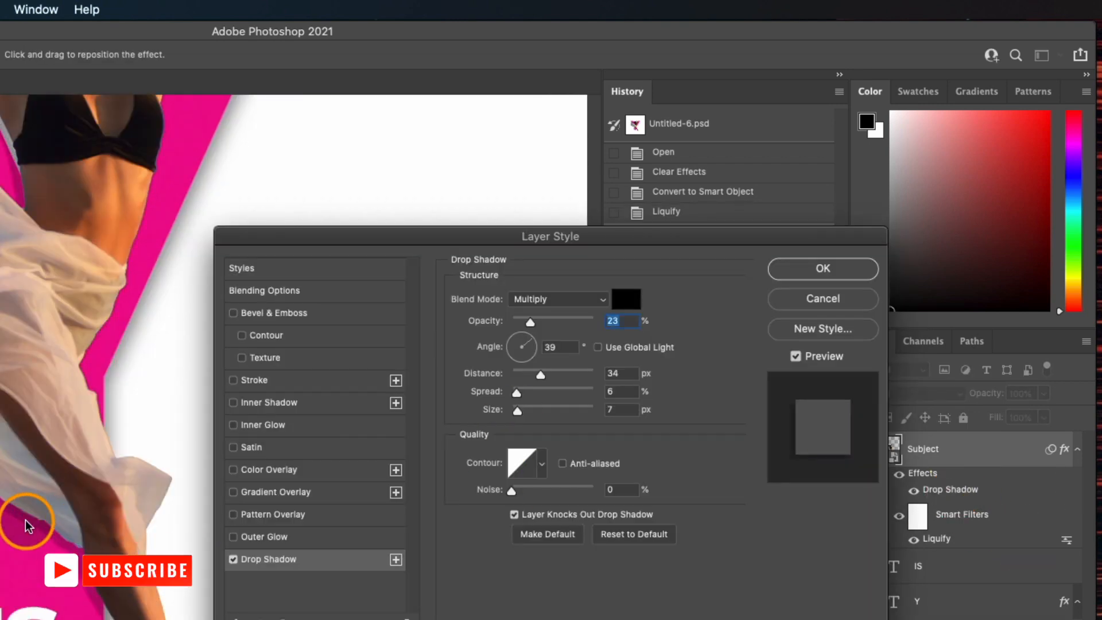
drag(26, 520, 28, 517)
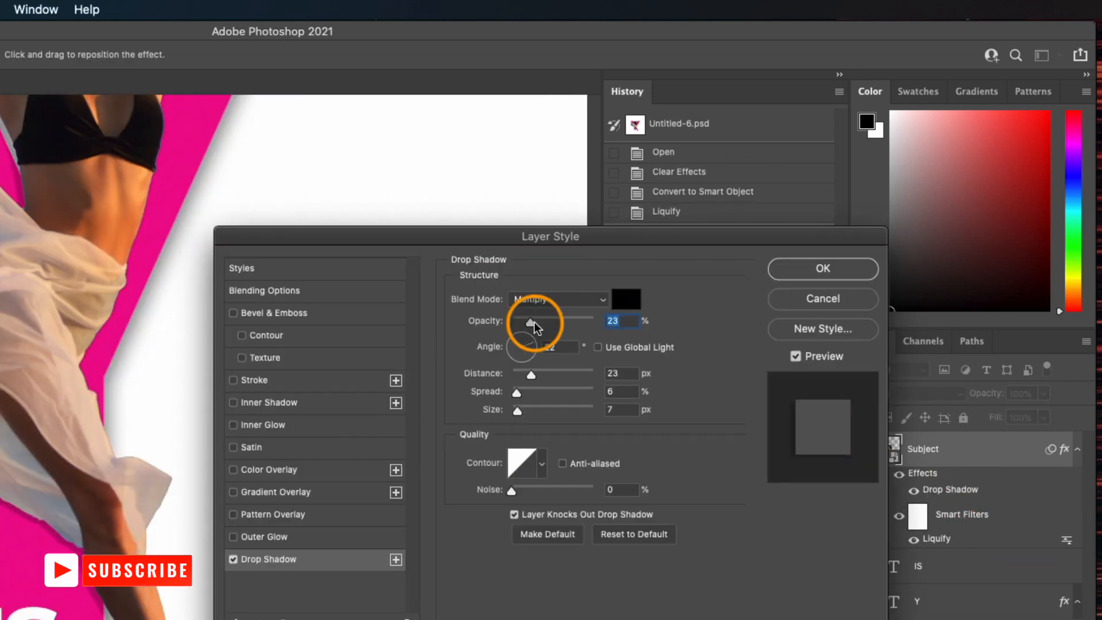
drag(533, 322, 518, 322)
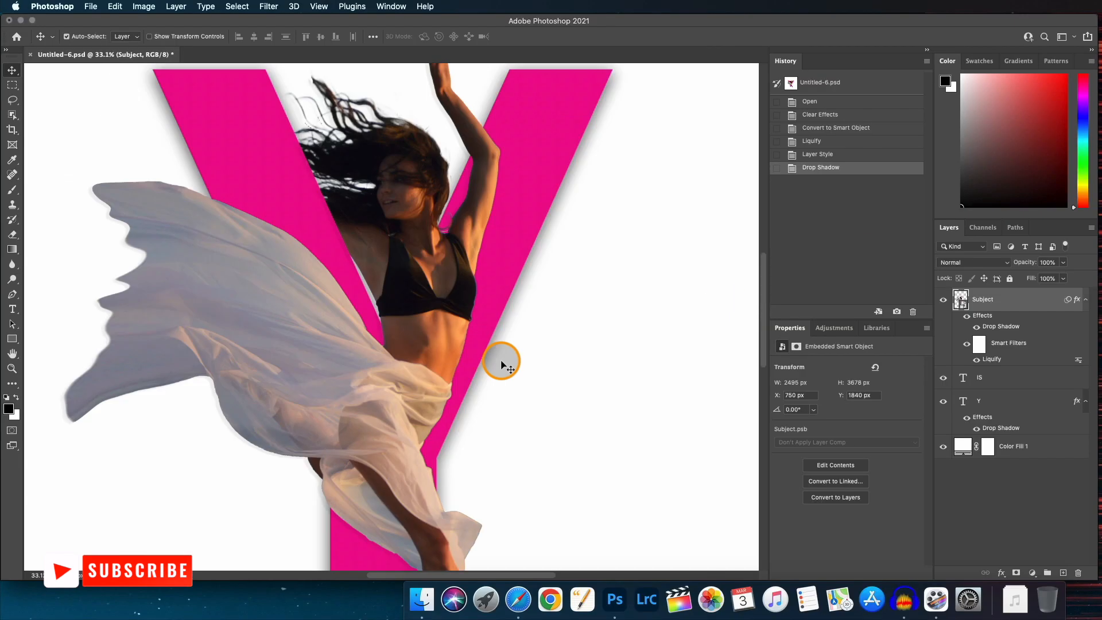
scroll(502, 362, down, 3)
scroll(498, 355, down, 3)
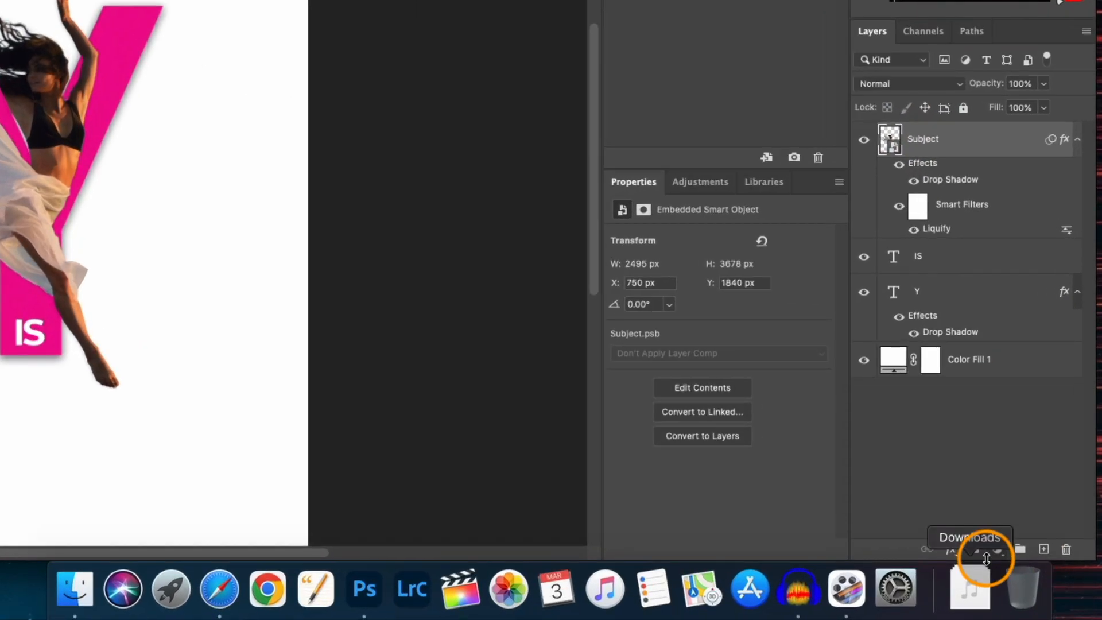
Add a Brightness/Contrast adjustment clipped to the Subject with brightness 47 and contrast 8.
click(998, 549)
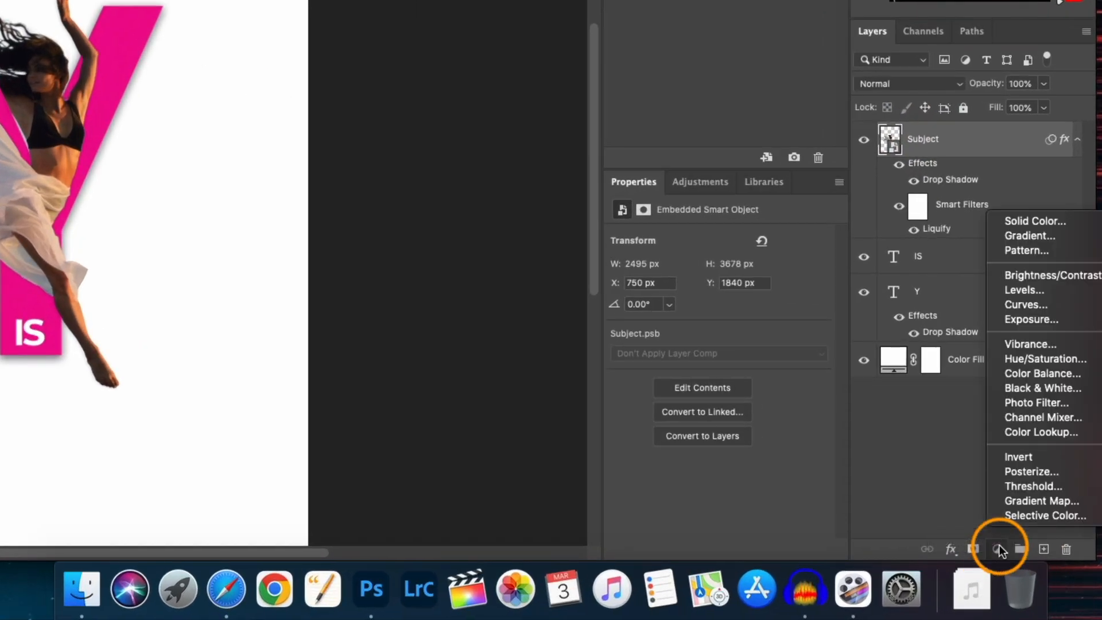
click(1038, 276)
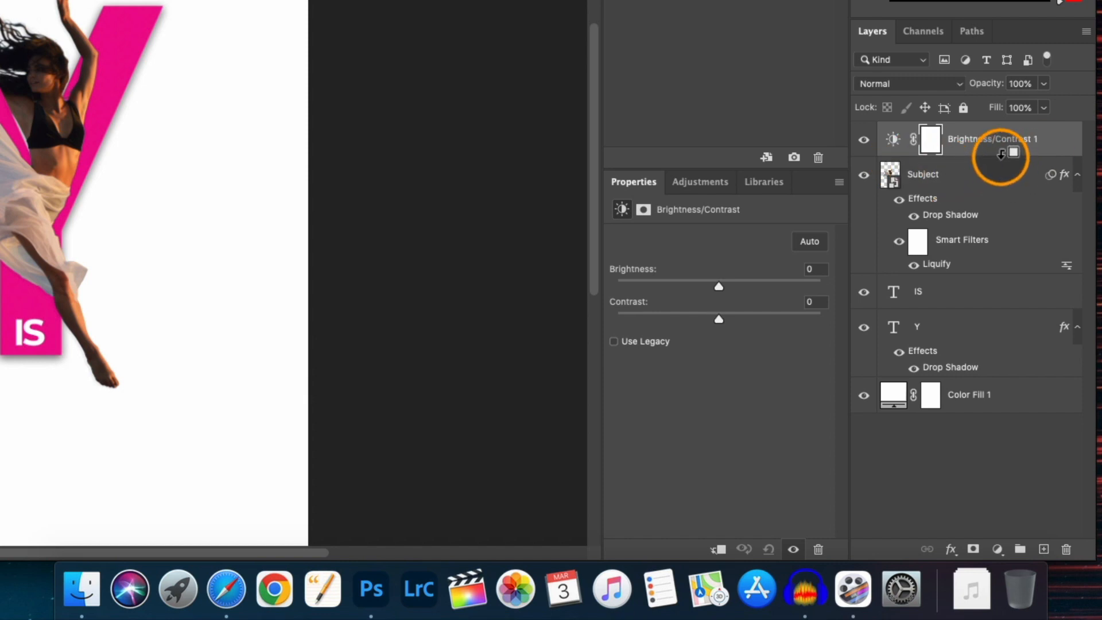
alt+click(900, 156)
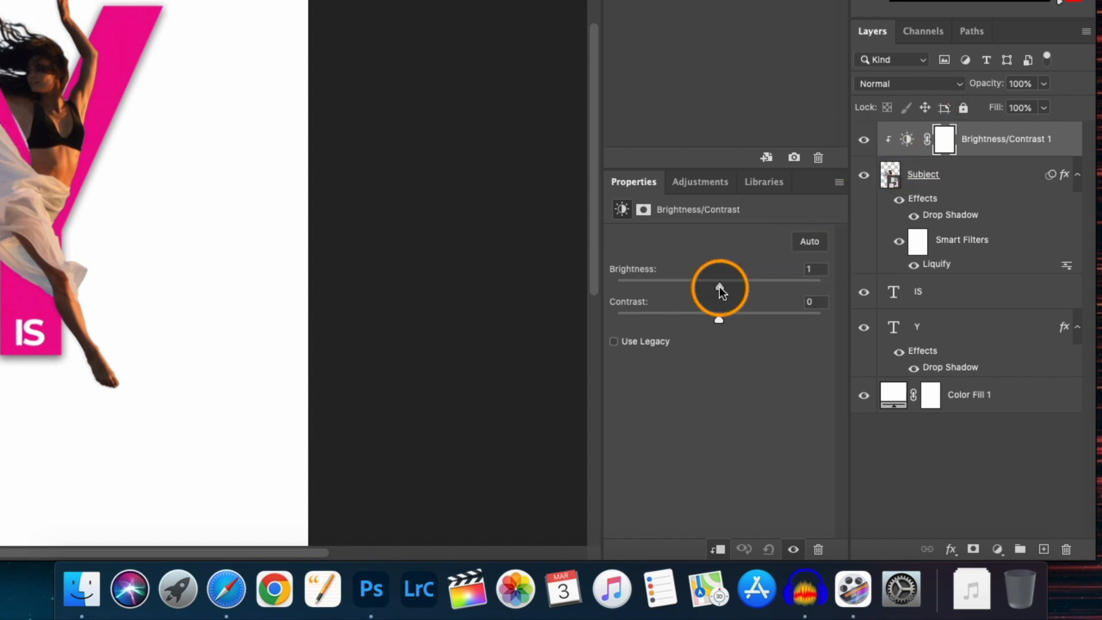
drag(719, 287, 752, 287)
drag(719, 318, 730, 323)
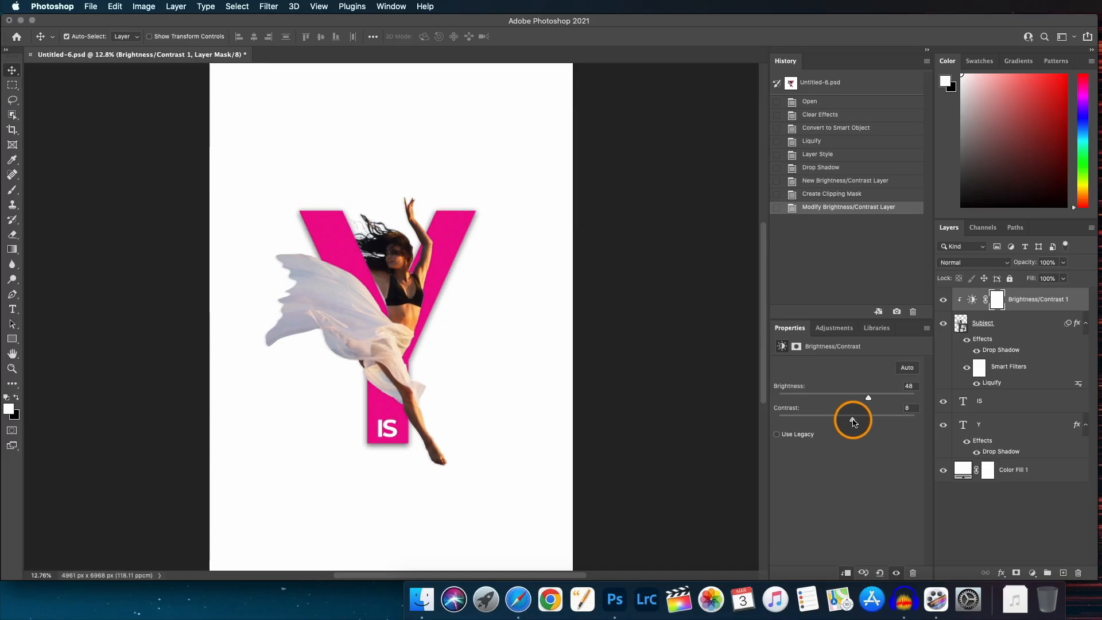
drag(854, 420, 852, 419)
drag(869, 398, 869, 398)
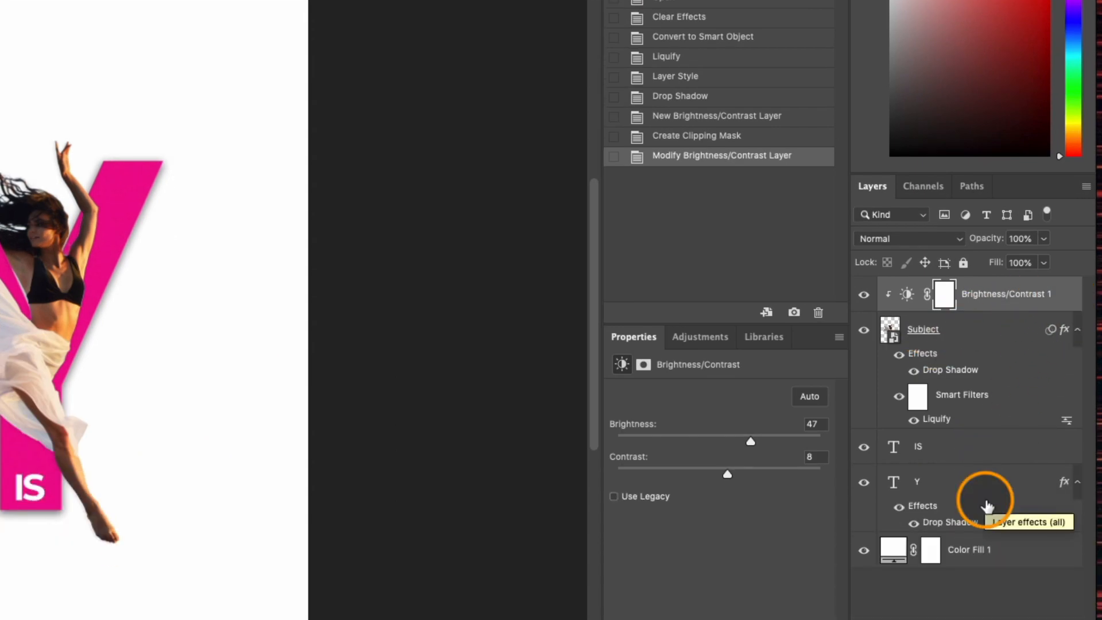
Group the adjustment, Subject, IS and Y layers together and name the group Subject.
shift+click(991, 487)
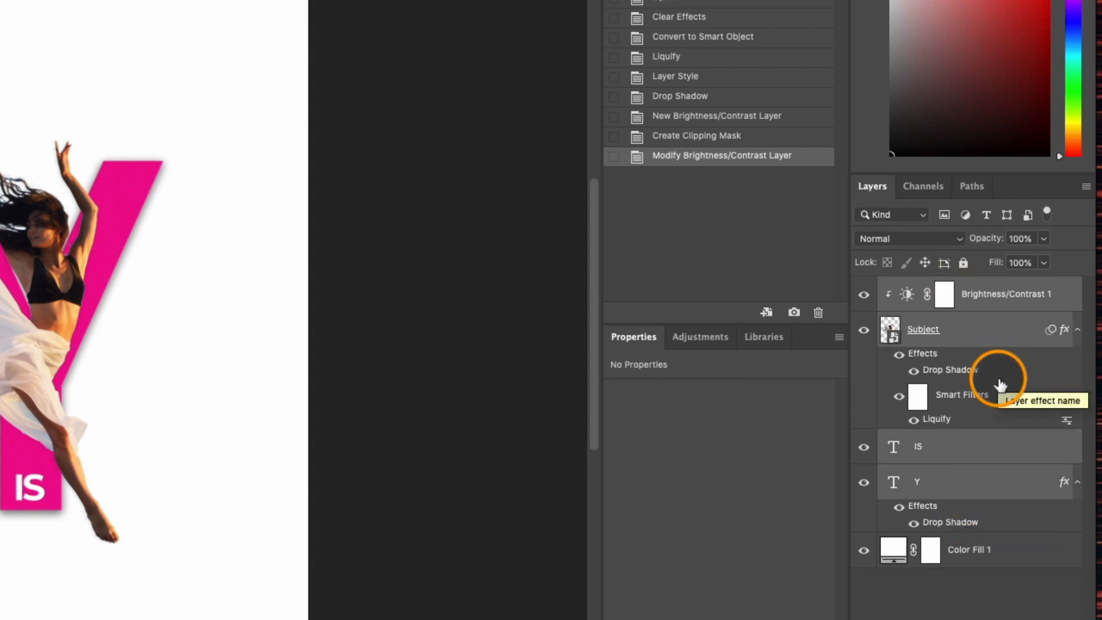
key(ctrl+g)
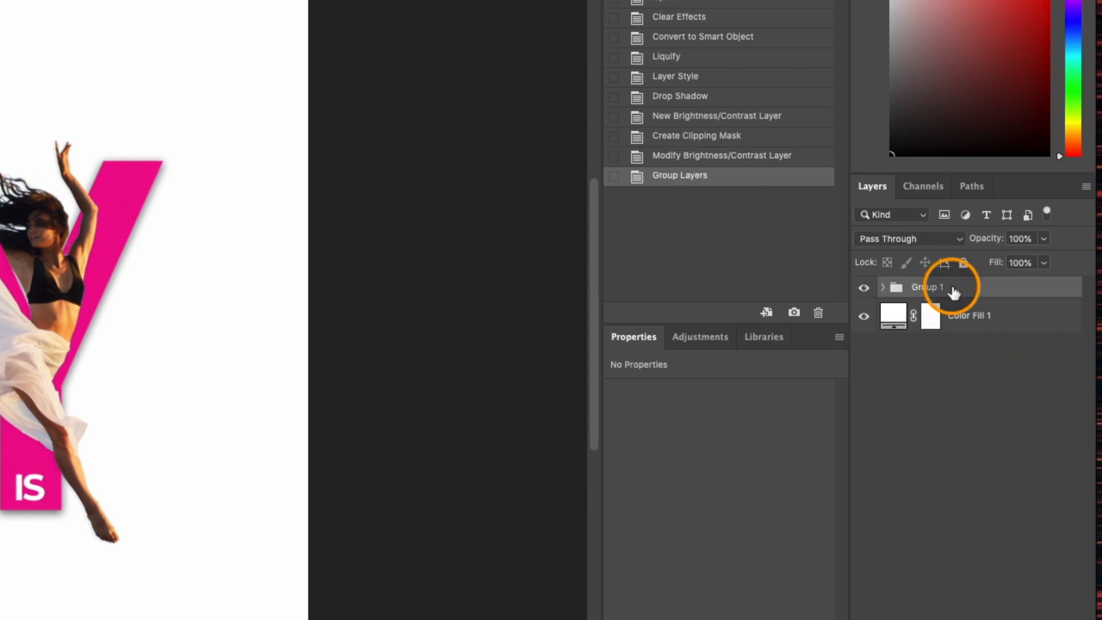
double_click(935, 290)
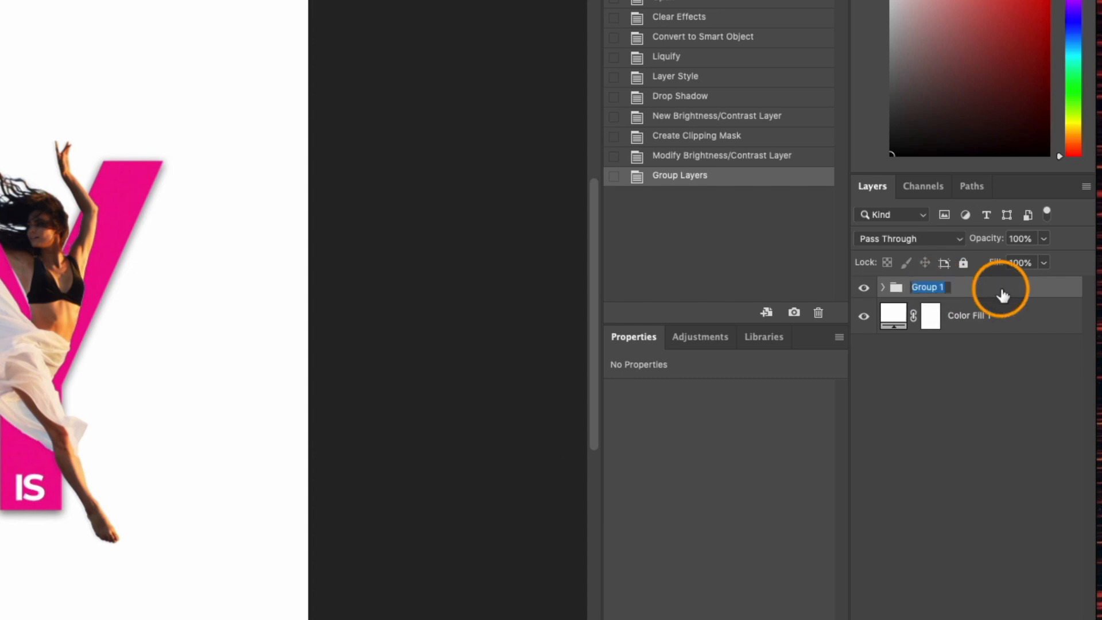
text(Subject)
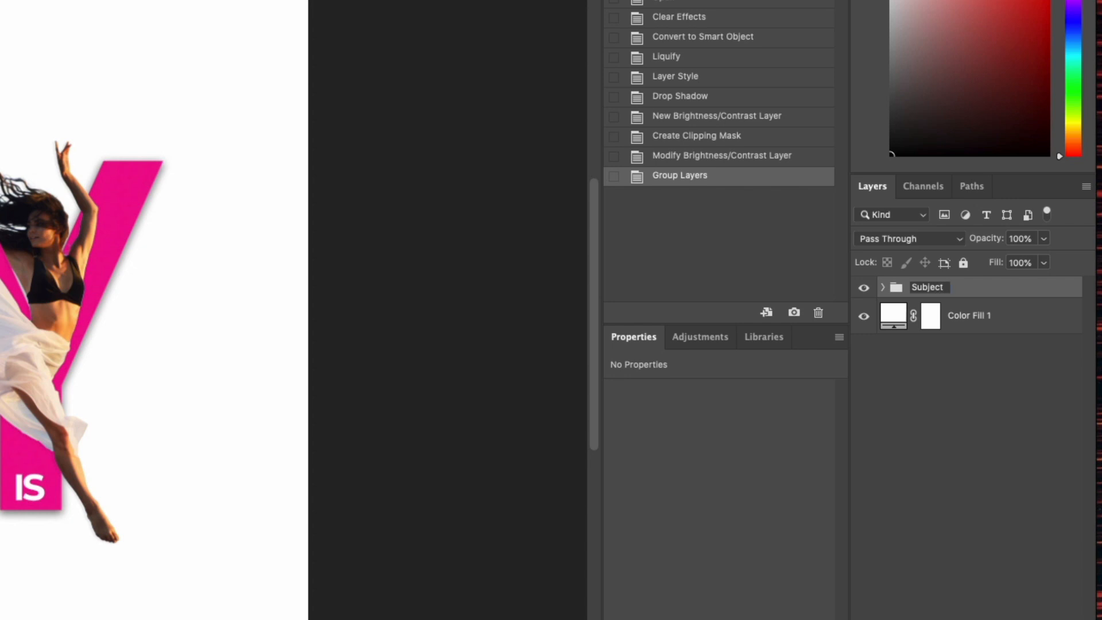
click(941, 392)
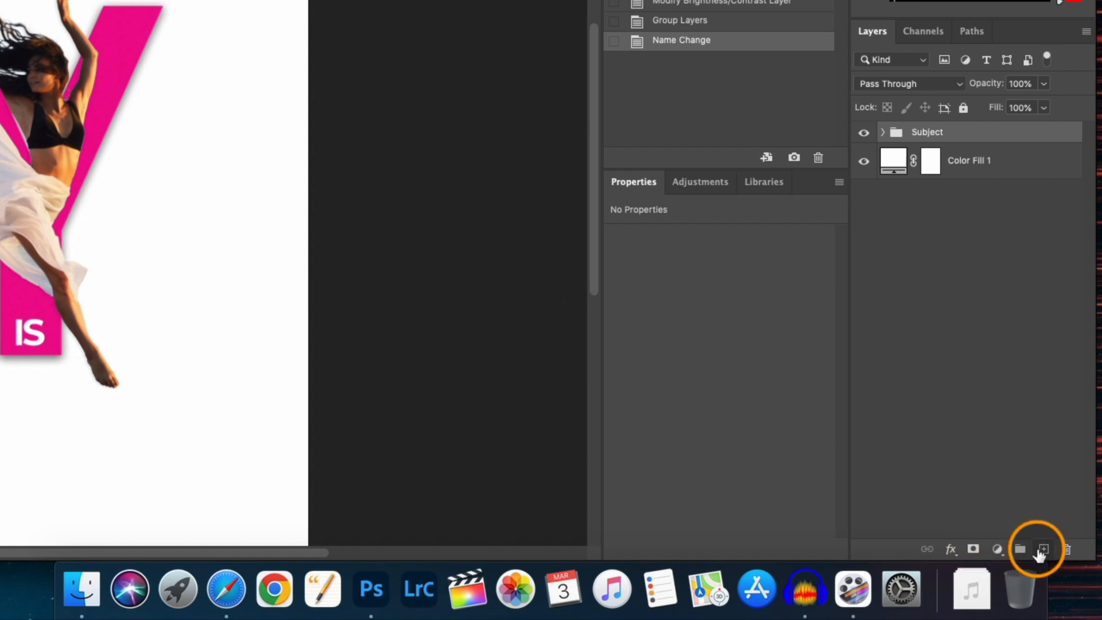
Create a new layer and choose brush 1 from the Free Smoke Photoshop Brushes 1 set with the Brush tool.
click(1043, 550)
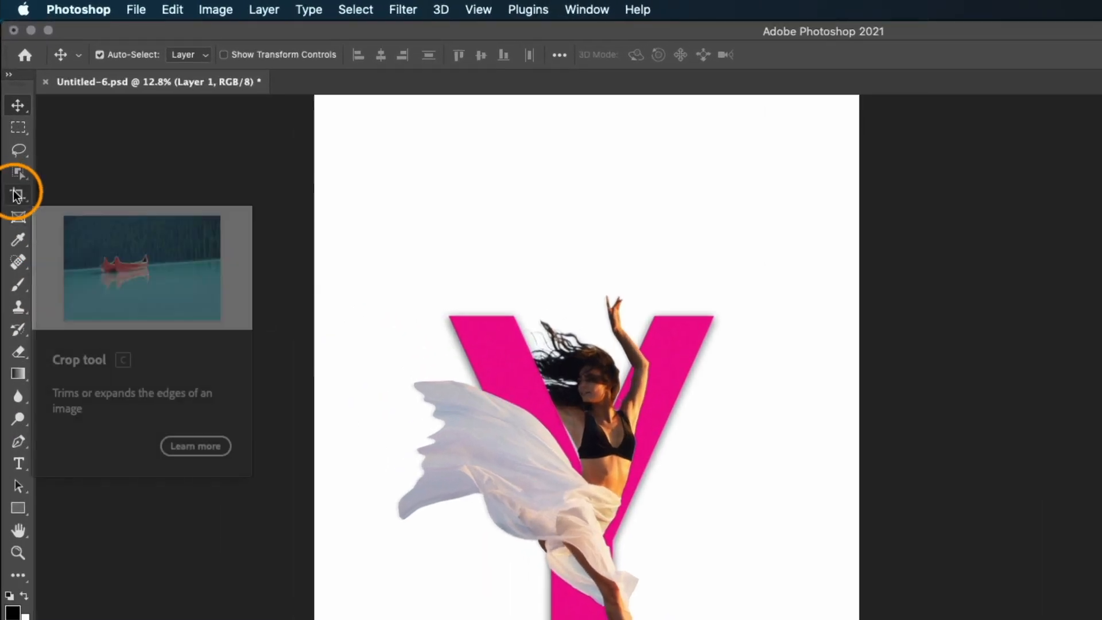
click(16, 290)
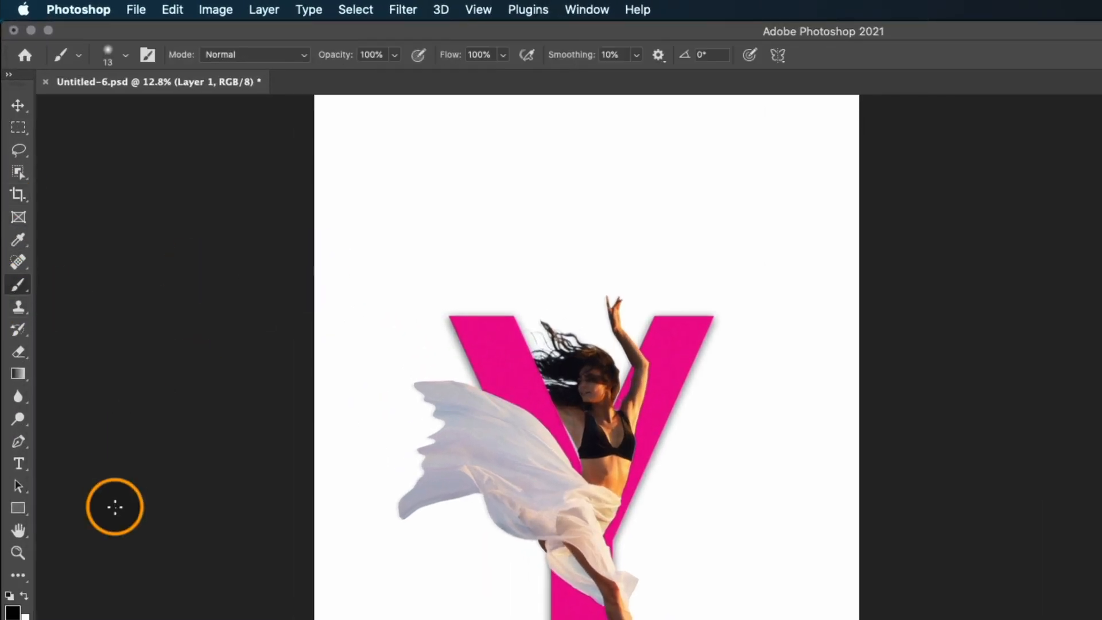
click(126, 54)
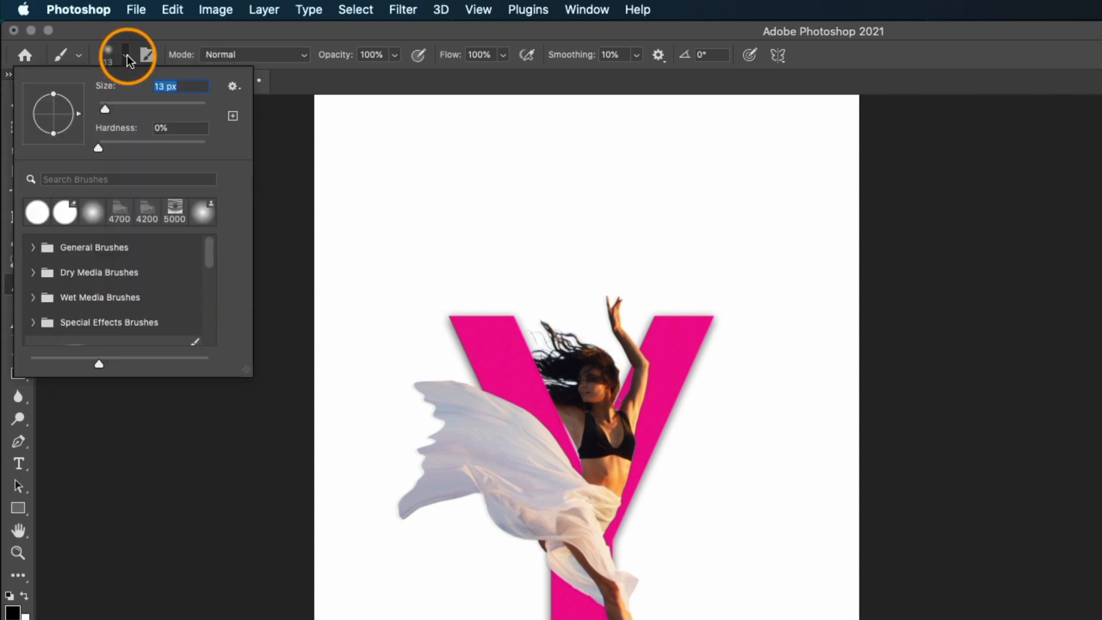
scroll(112, 280, down, 3)
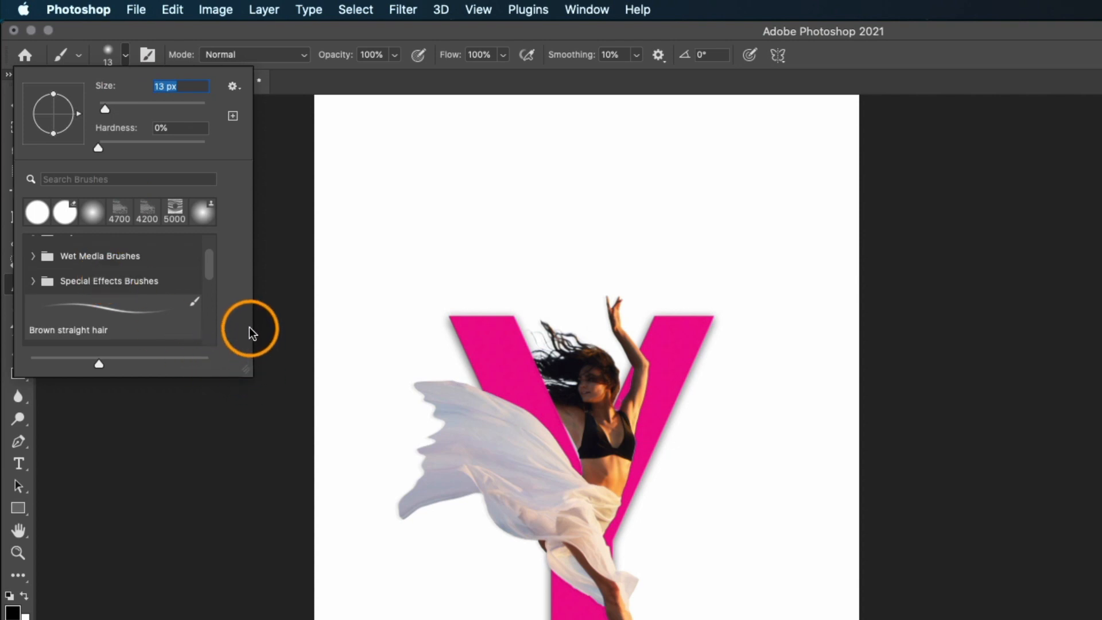
scroll(143, 309, down, 2)
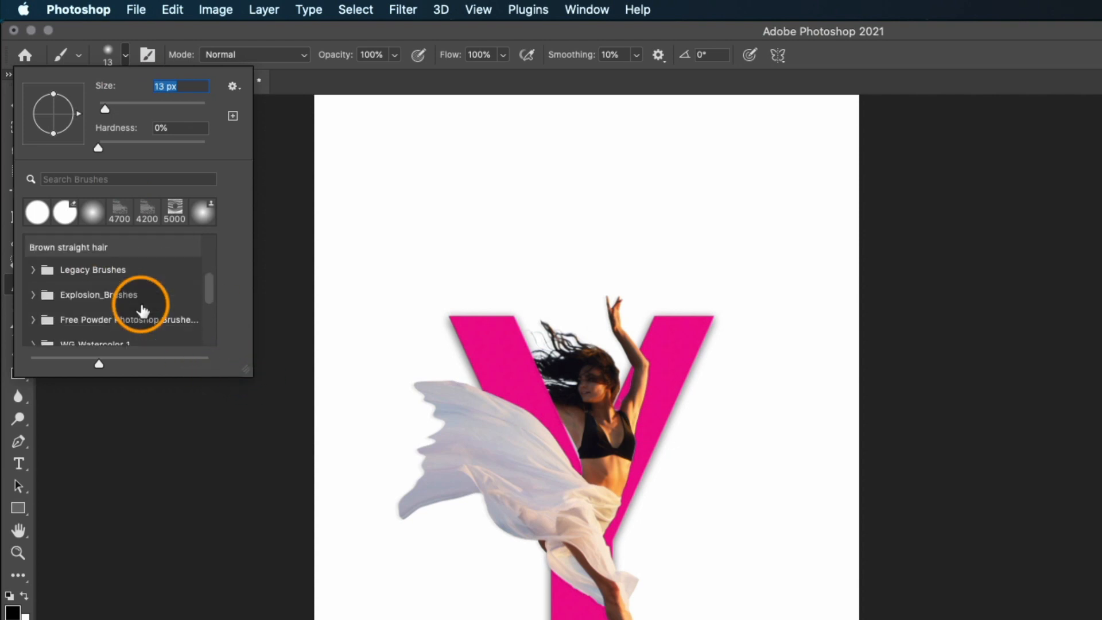
scroll(142, 310, down, 1)
scroll(142, 311, down, 2)
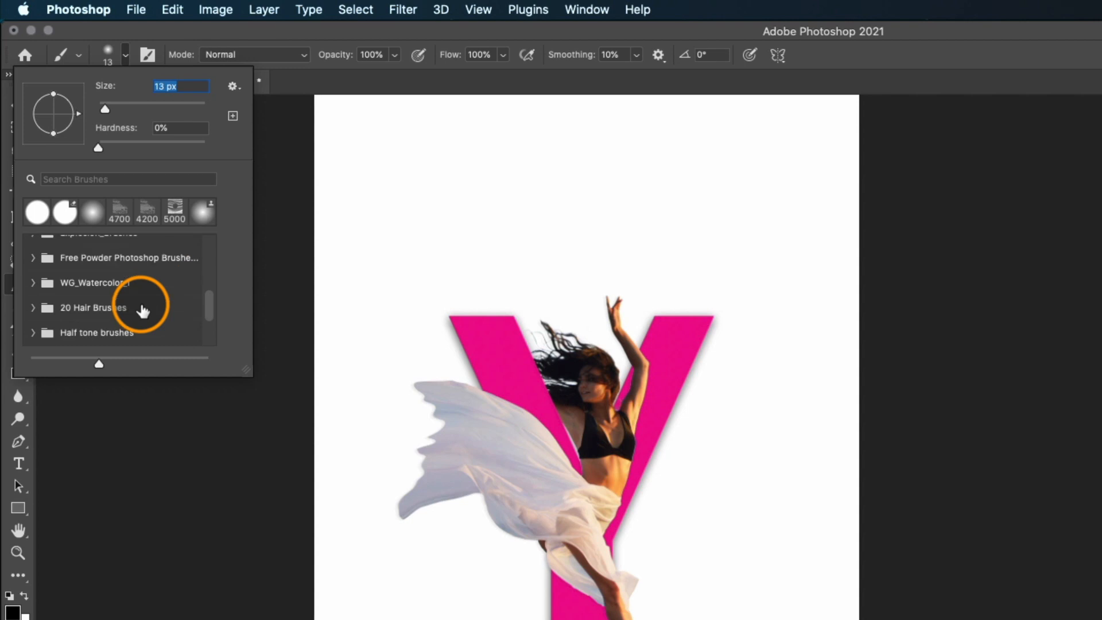
scroll(142, 311, down, 2)
scroll(143, 311, down, 1)
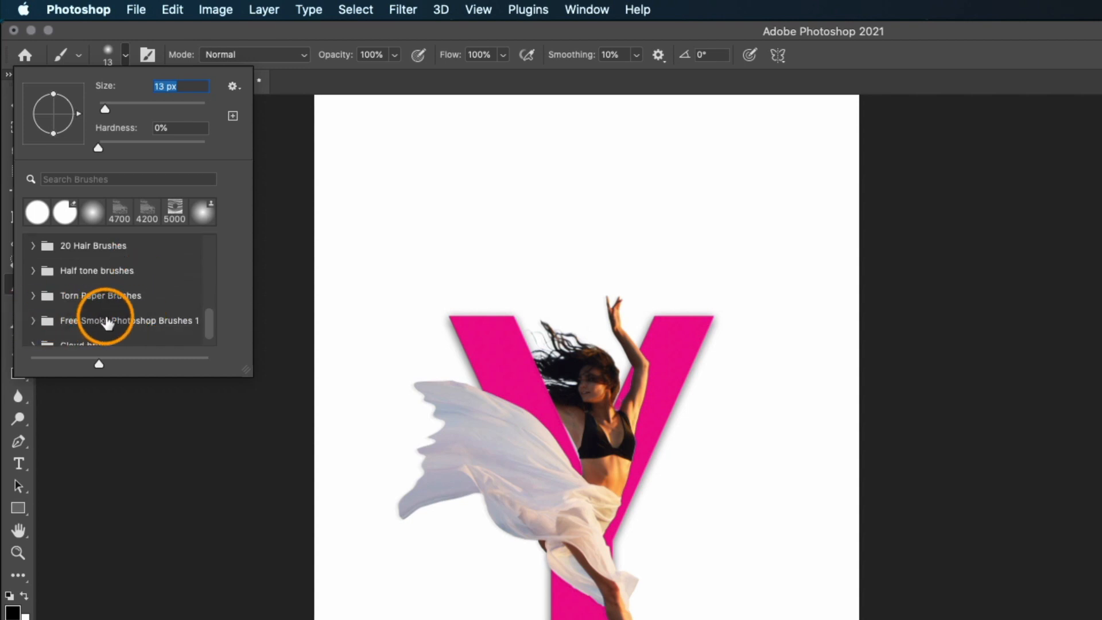
click(32, 320)
scroll(67, 304, down, 3)
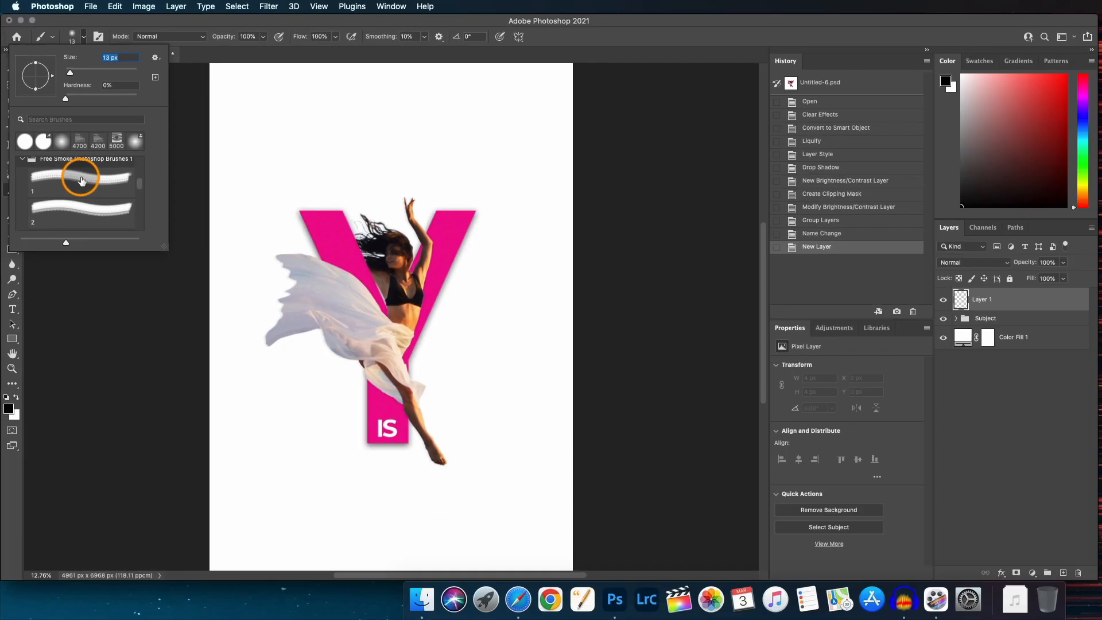
click(81, 181)
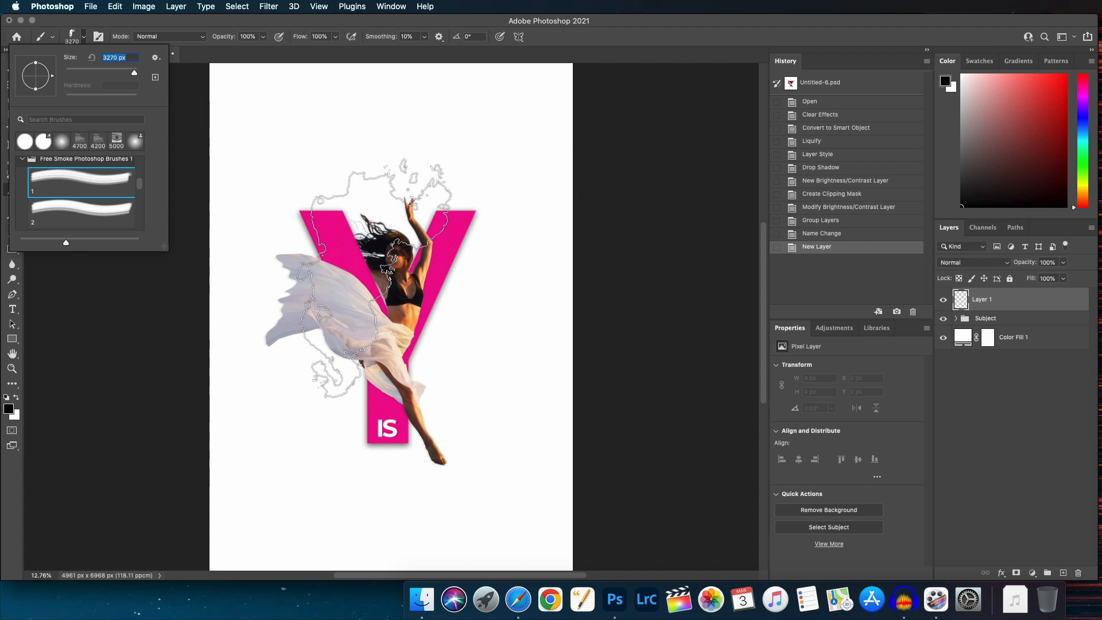
Pick a near-white foreground colour, resize the smoke brush to about 3400 px, and stamp light smoke over the dancer.
key(Return)
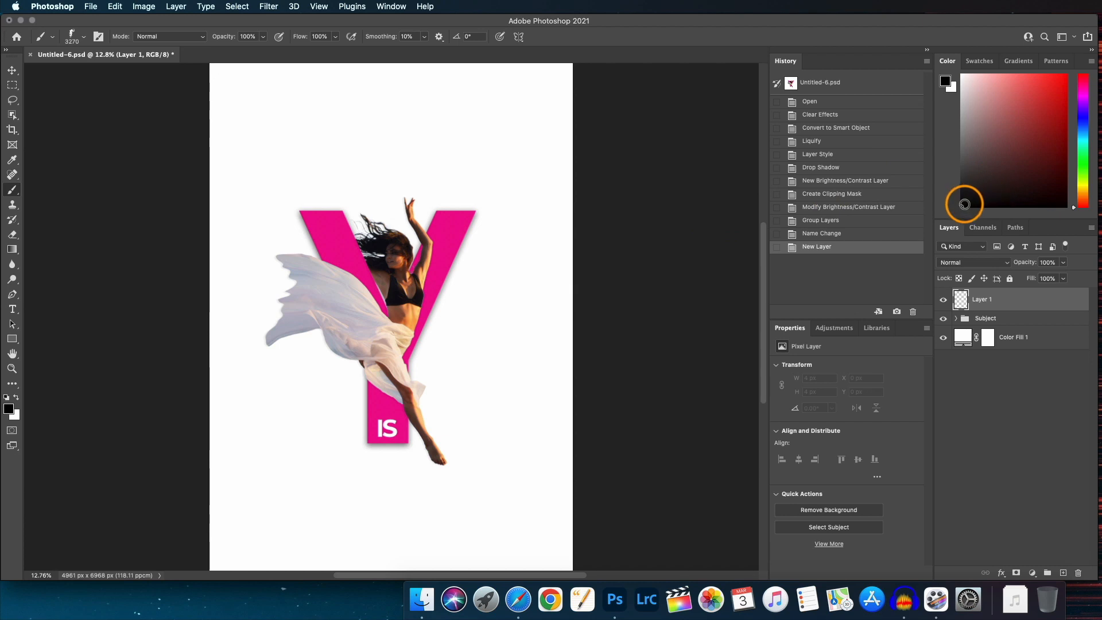
drag(965, 205, 965, 113)
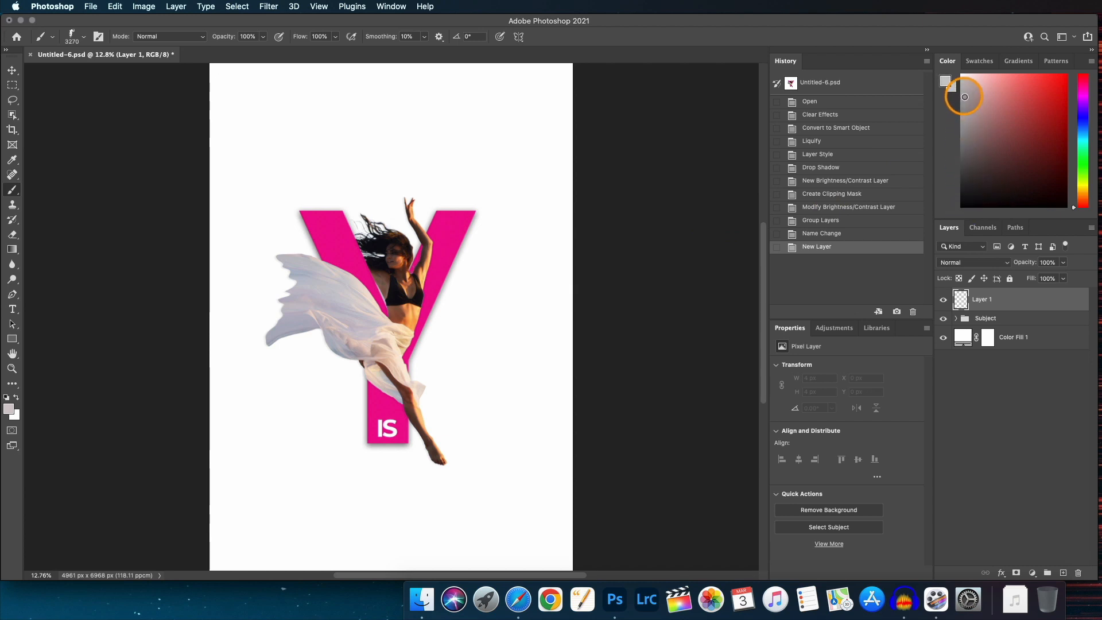
drag(965, 86, 962, 100)
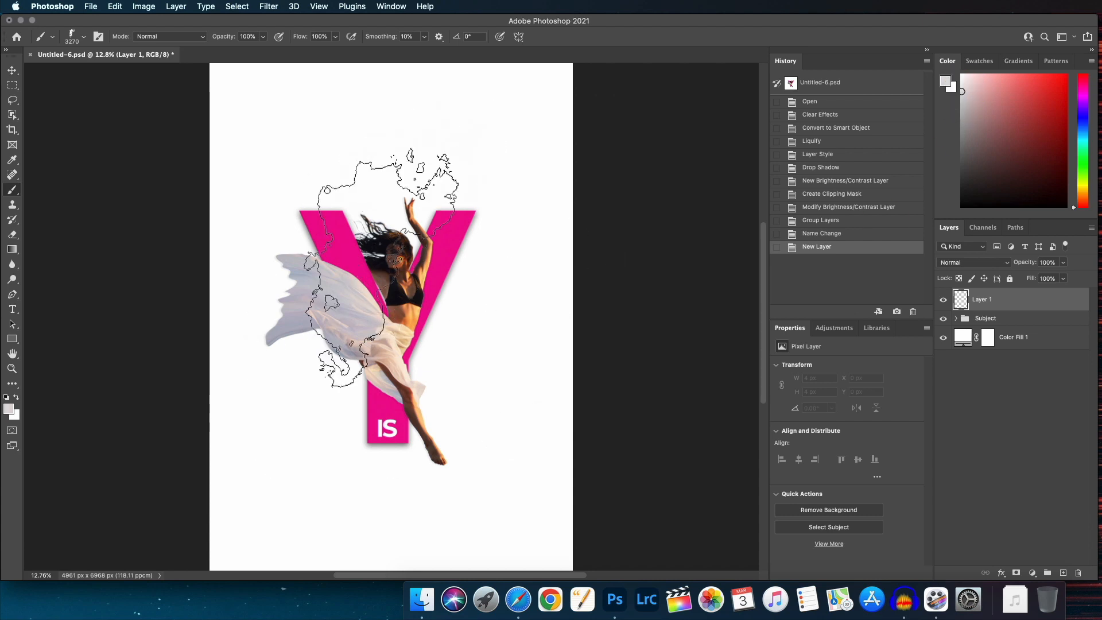
key(])
key(])
key(])
key(])
key(])
key(])
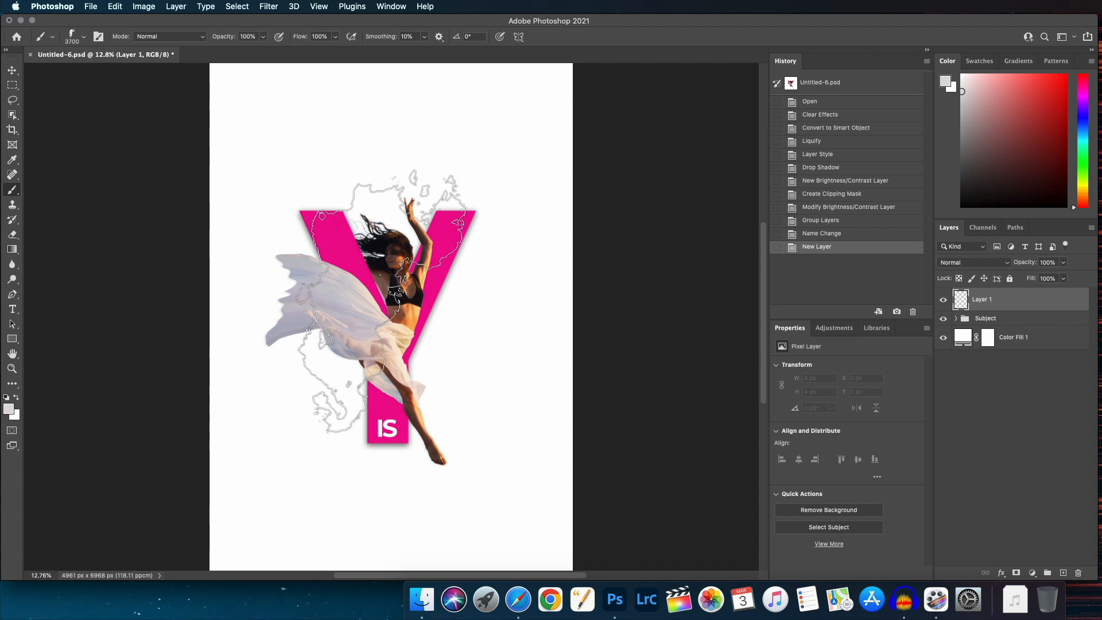
key([)
key([)
key([)
key([)
key([)
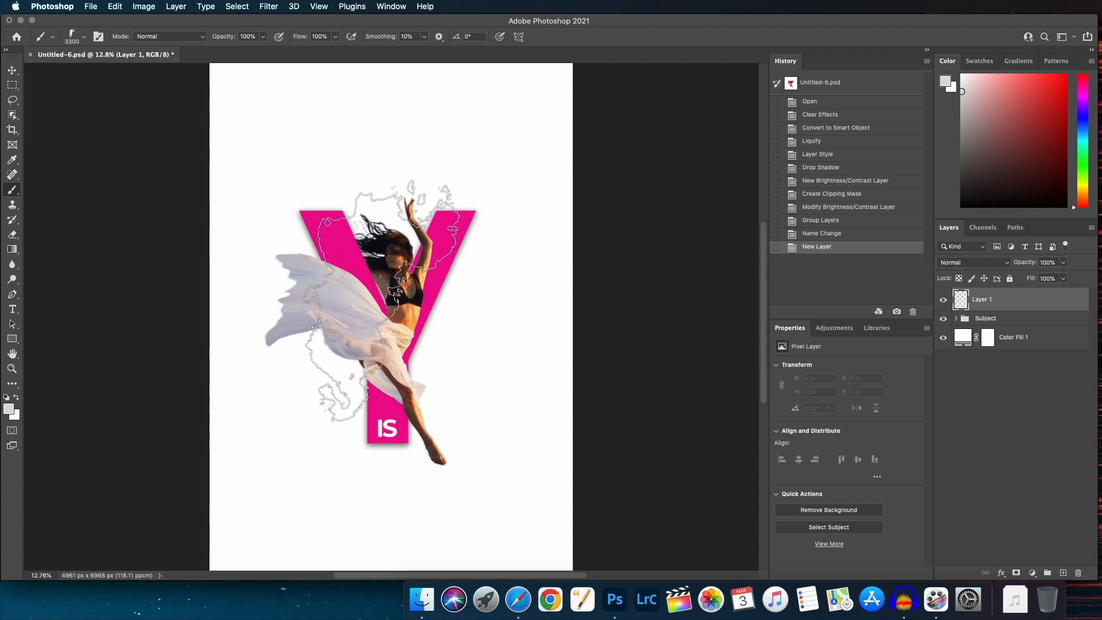
key([)
key(bracketright)
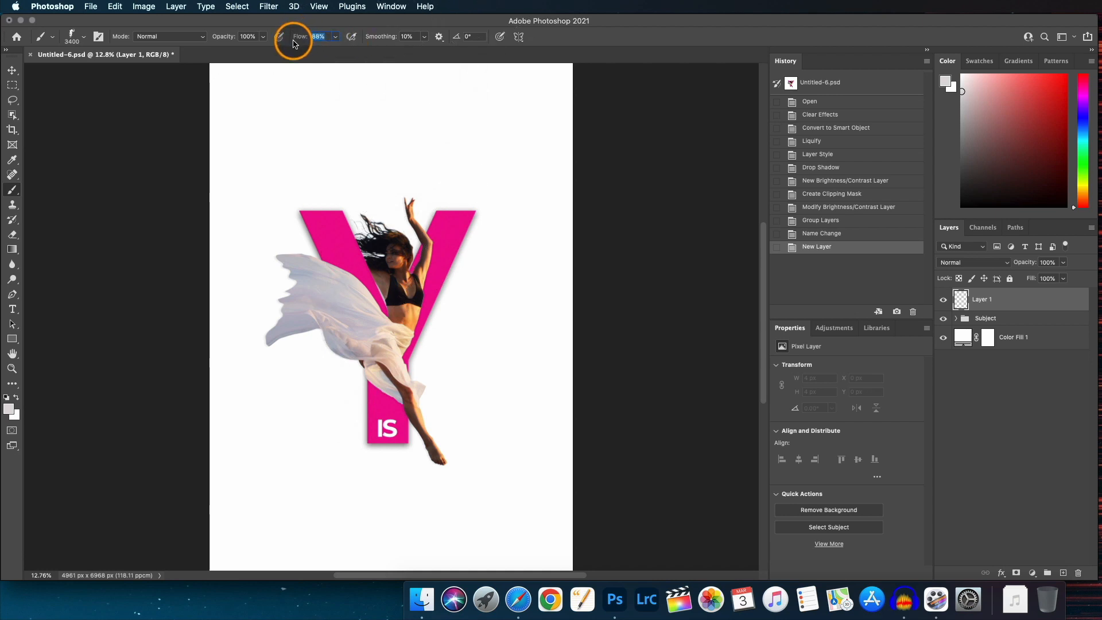
drag(304, 39, 310, 39)
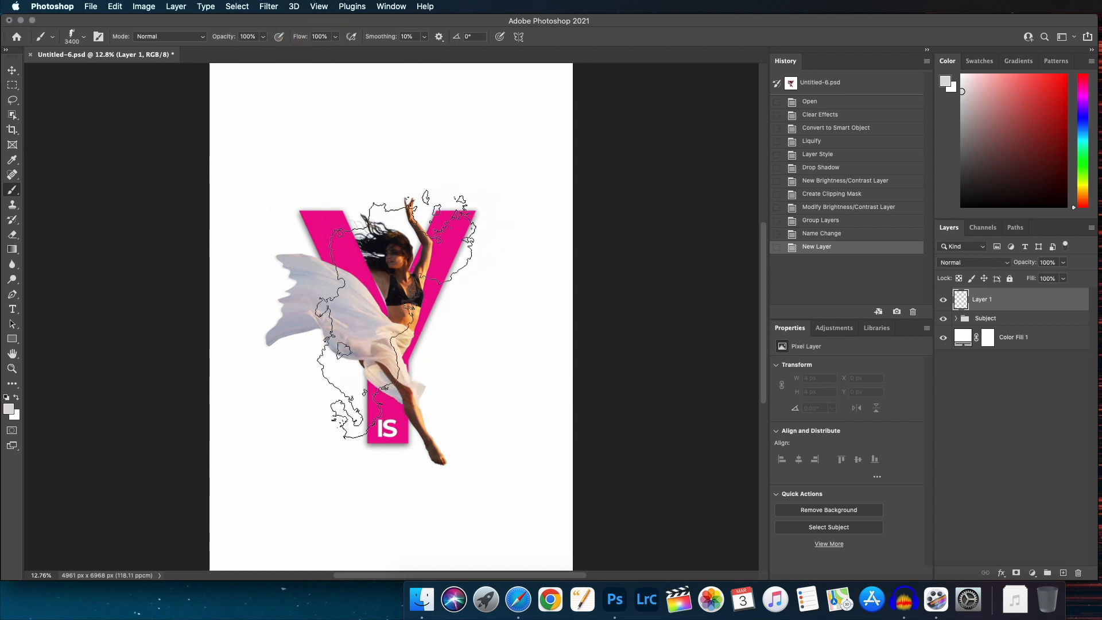
click(393, 304)
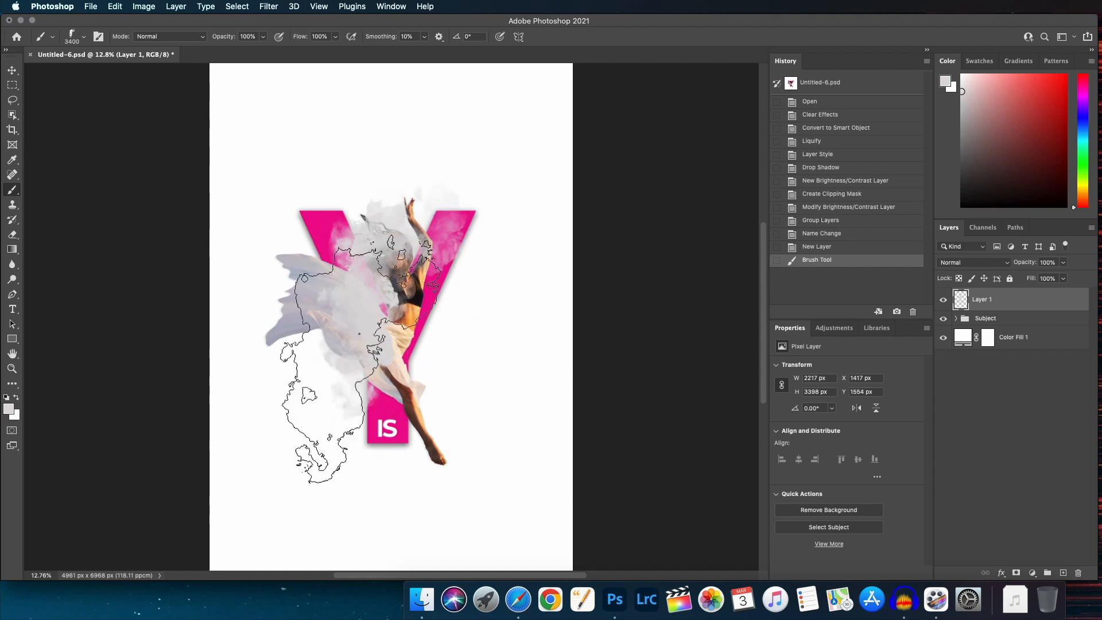
Pick a hot pink foreground colour and stamp pink smoke over the dancer and the Y.
click(1083, 92)
click(1052, 84)
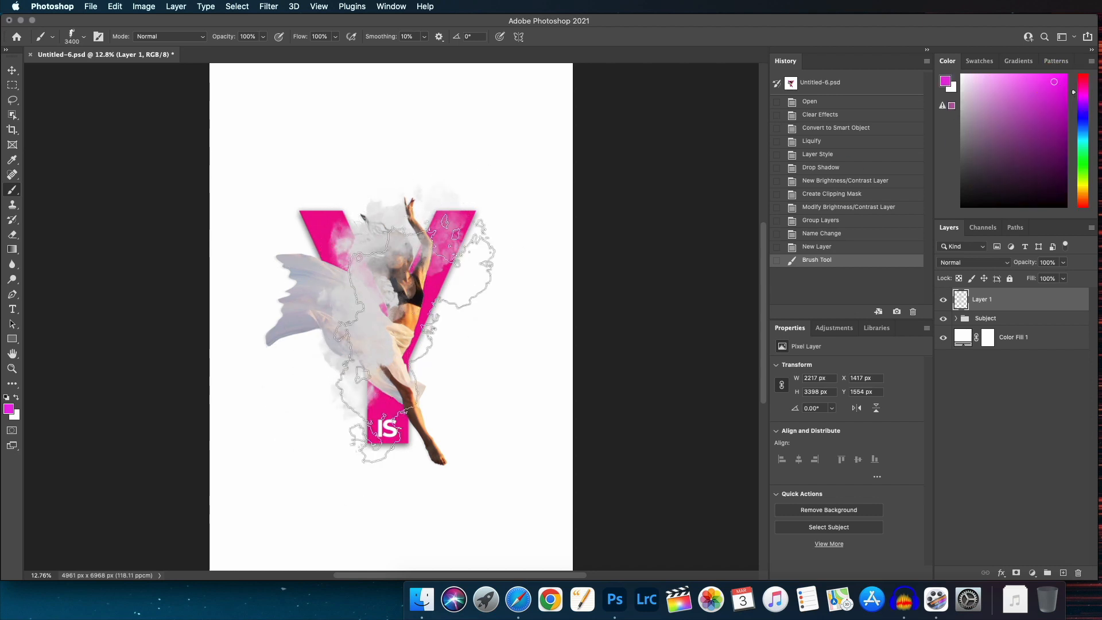
click(418, 339)
Switch to white, choose smoke brush 9 rotated to about -141°, and stamp white smoke over the dancer's lower body.
drag(1057, 83, 961, 73)
right_click(450, 297)
click(560, 461)
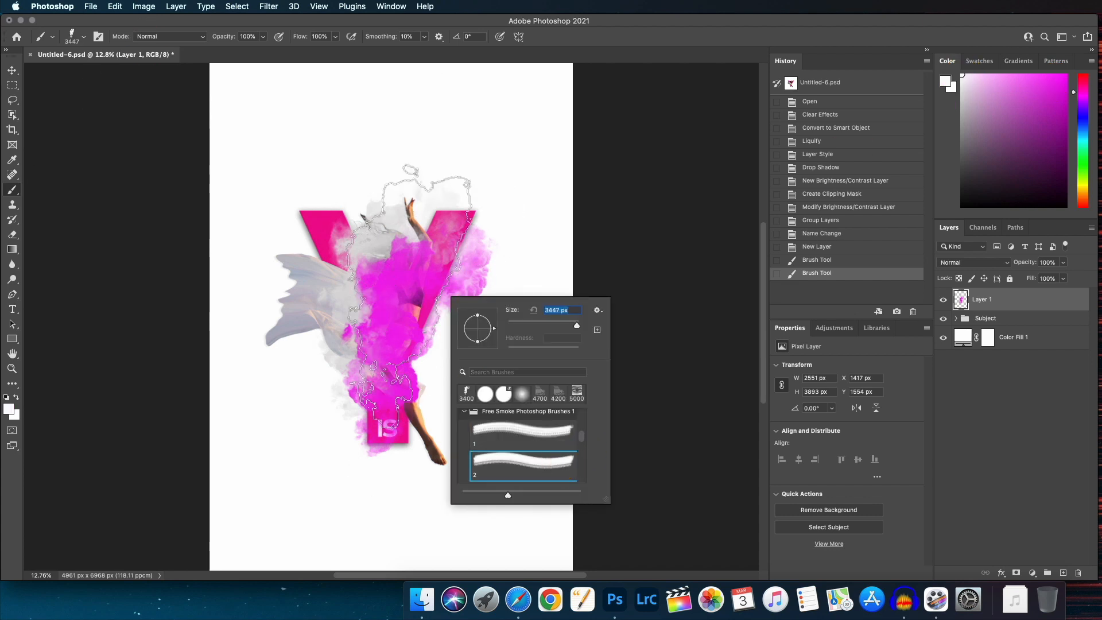
scroll(532, 448, down, 3)
click(532, 448)
scroll(526, 451, down, 2)
click(522, 451)
scroll(510, 460, down, 3)
click(510, 460)
click(510, 477)
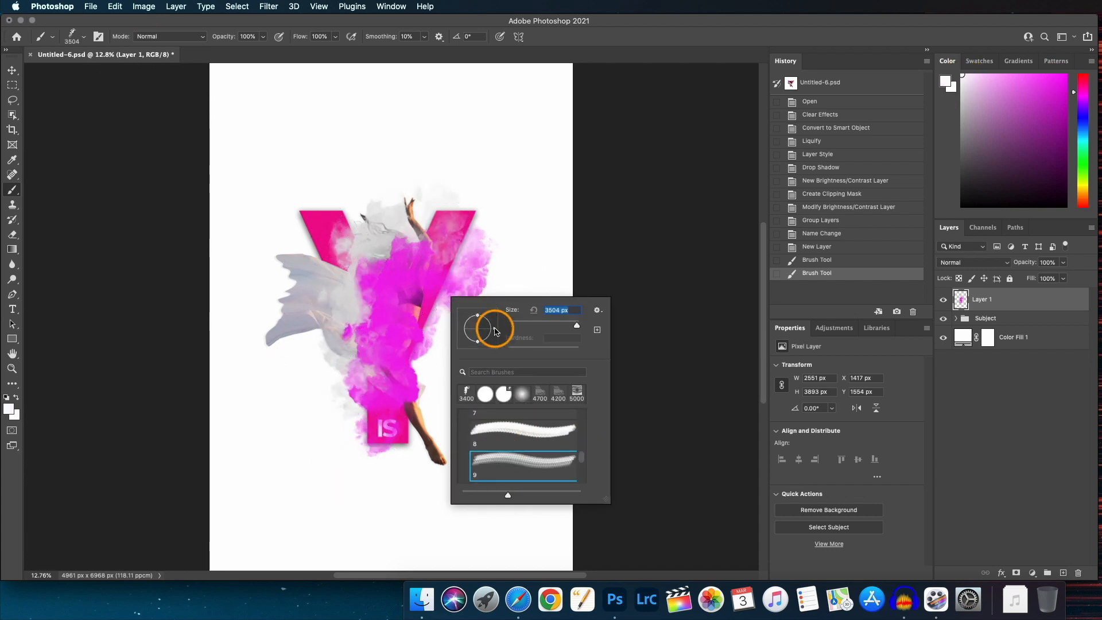
mouse_move(494, 329)
mouse_down()
mouse_move(438, 326)
mouse_move(464, 340)
mouse_up()
click(371, 308)
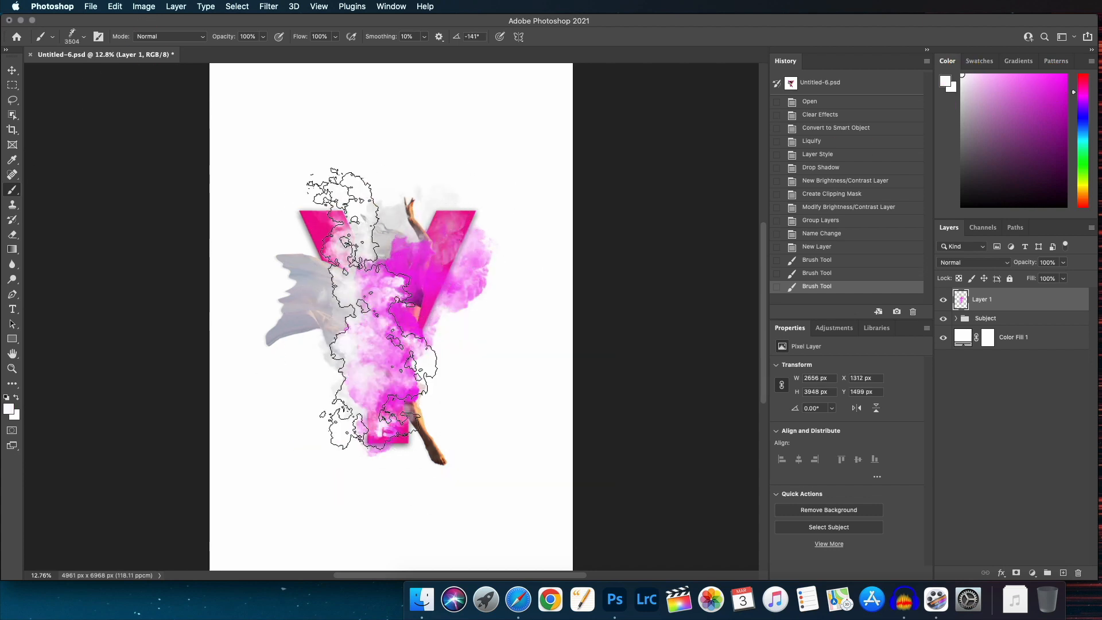
Pick a light pink foreground colour and stamp another smoke cloud over the same area.
mouse_move(962, 76)
mouse_down()
mouse_move(1007, 84)
mouse_move(993, 79)
mouse_up()
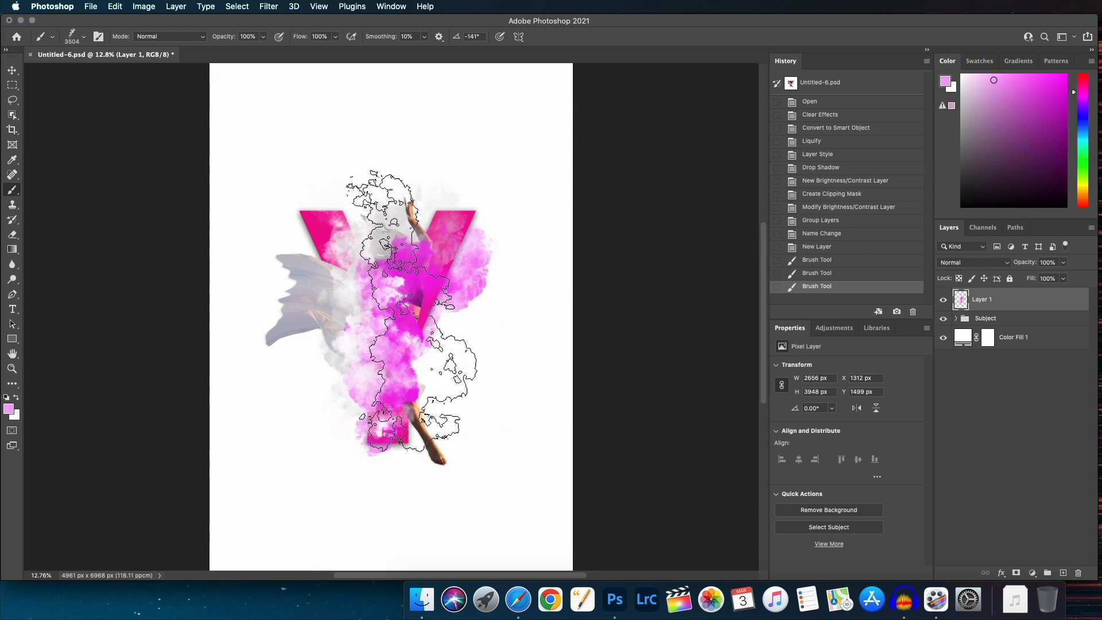
click(418, 304)
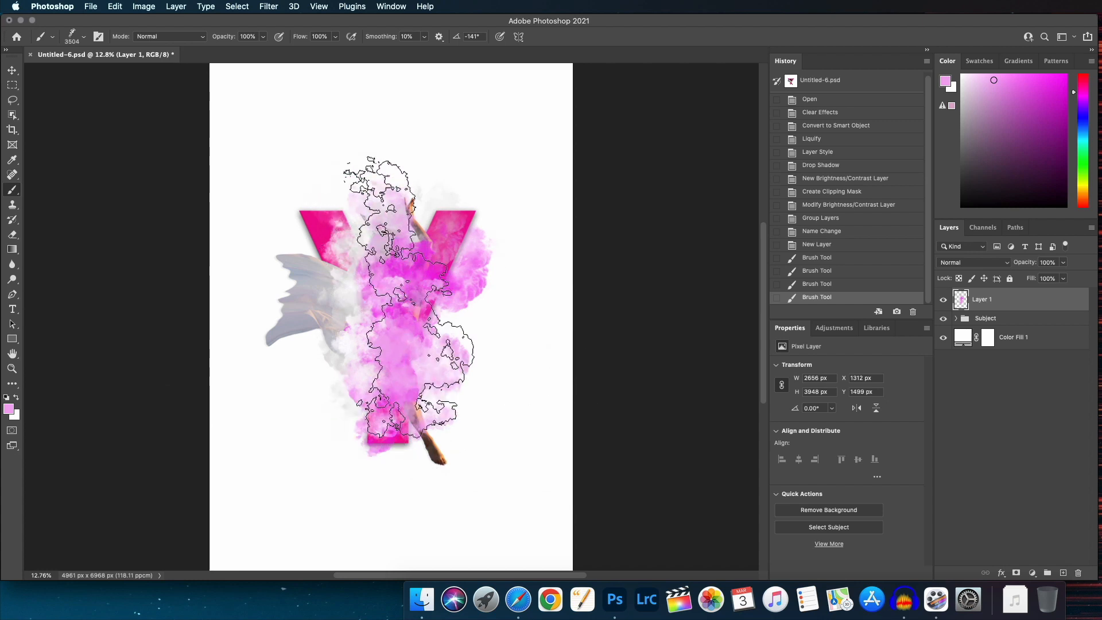
Move the smoke layer below the Subject group in the layer stack.
click(12, 71)
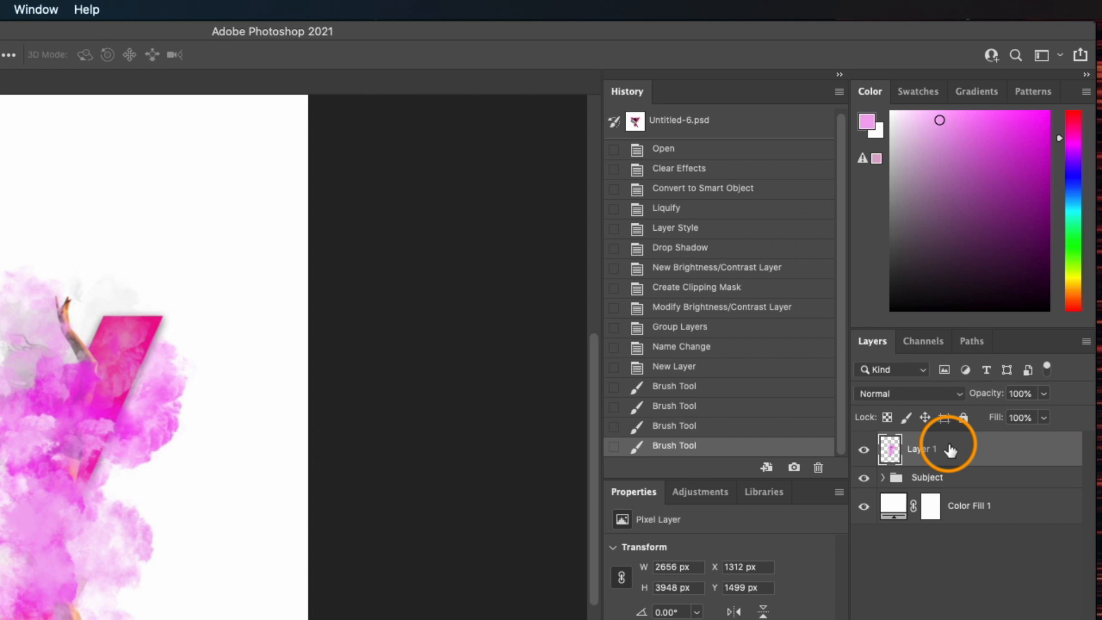
drag(950, 450, 947, 495)
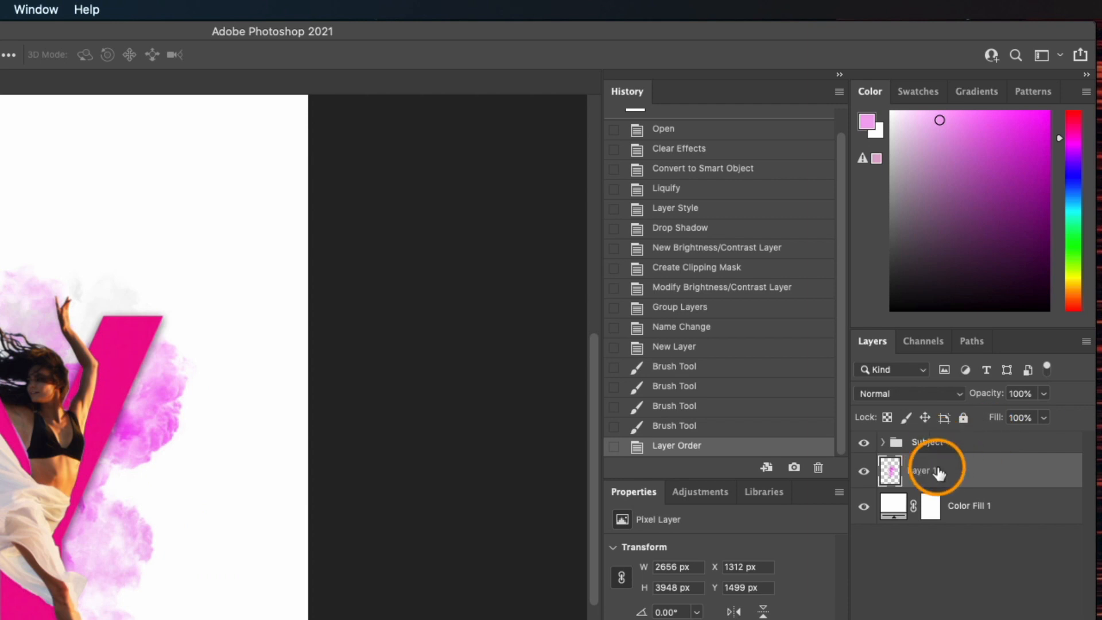
Collapse the Subject group, select the smoke layer, and lower its opacity.
click(151, 436)
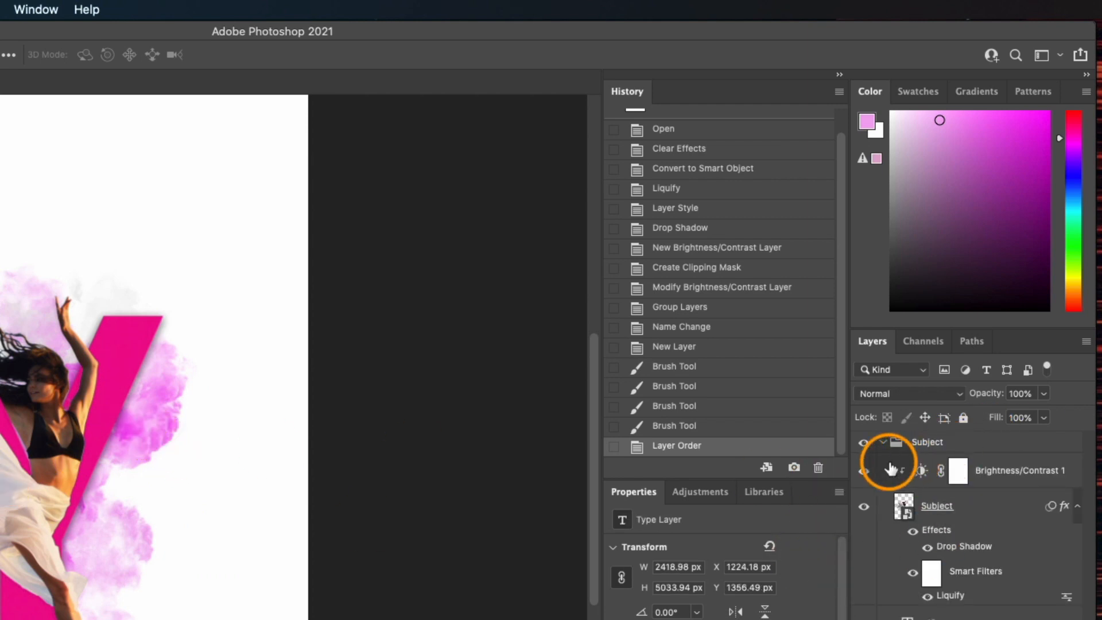
click(882, 442)
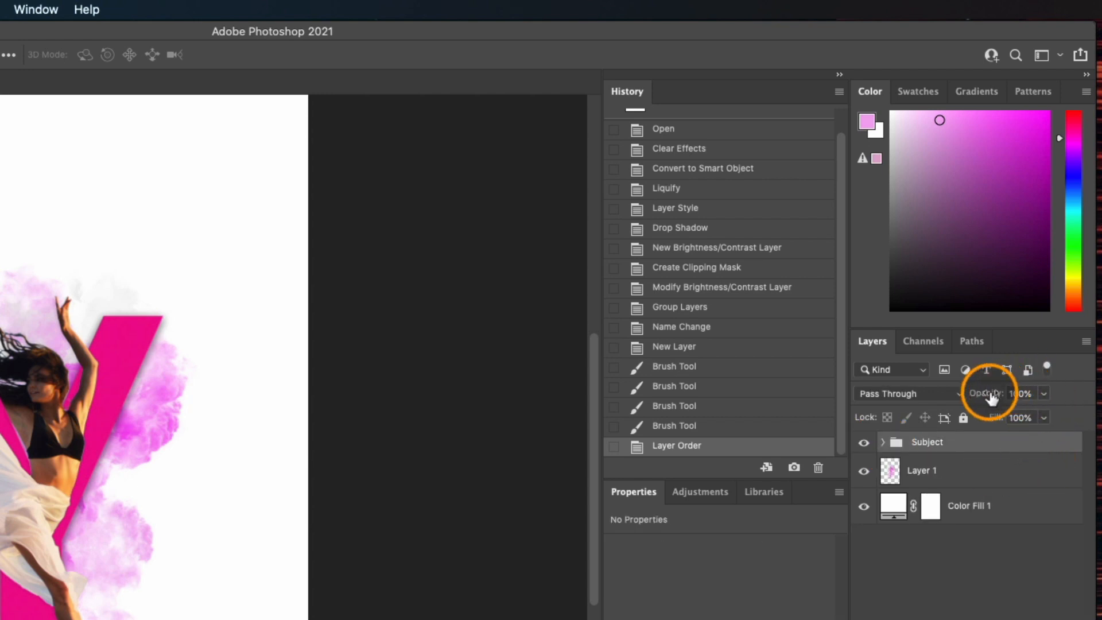
click(950, 468)
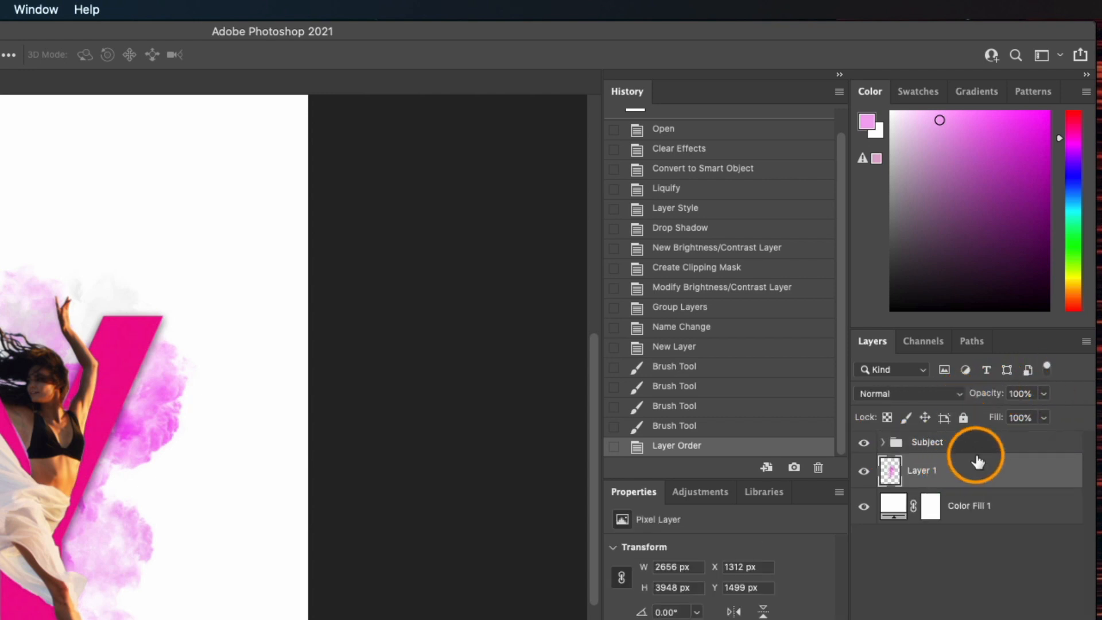
mouse_move(998, 395)
mouse_down()
mouse_move(968, 396)
mouse_move(1010, 397)
mouse_up()
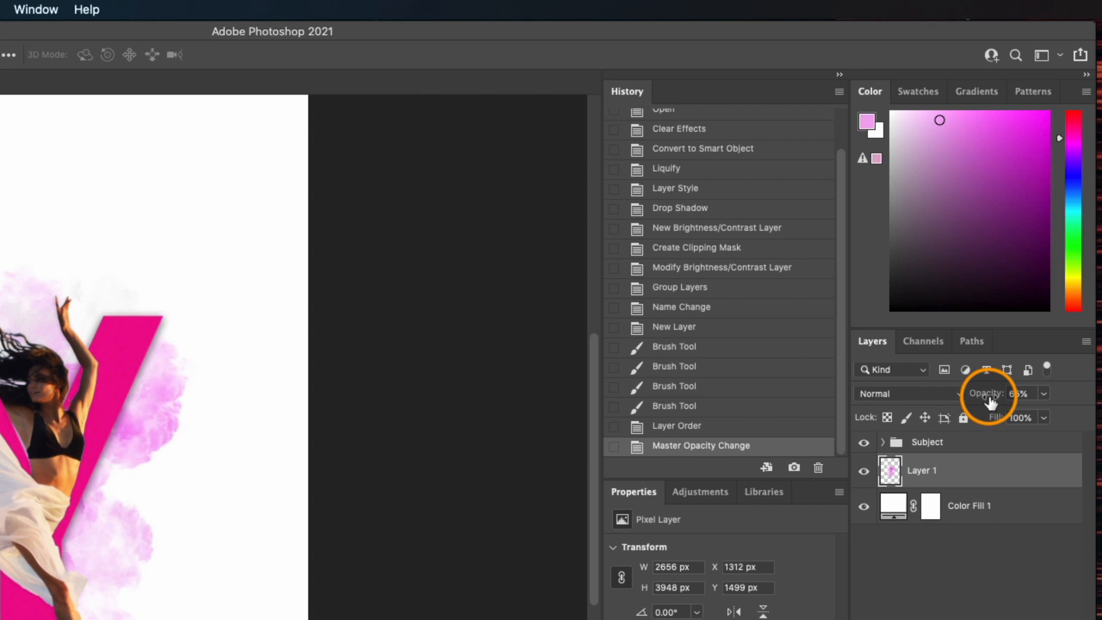
mouse_move(991, 402)
mouse_down()
mouse_move(1016, 401)
mouse_move(991, 400)
mouse_up()
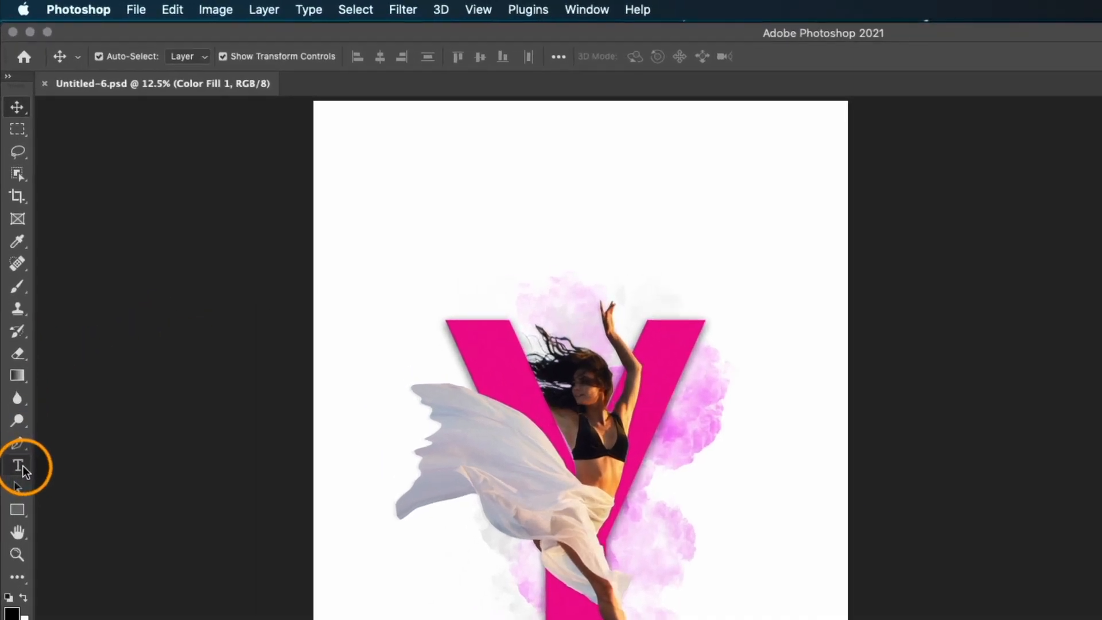
With the Vertical Type Tool, add a vertical text layer reading JO near the poster's upper left.
click(15, 310)
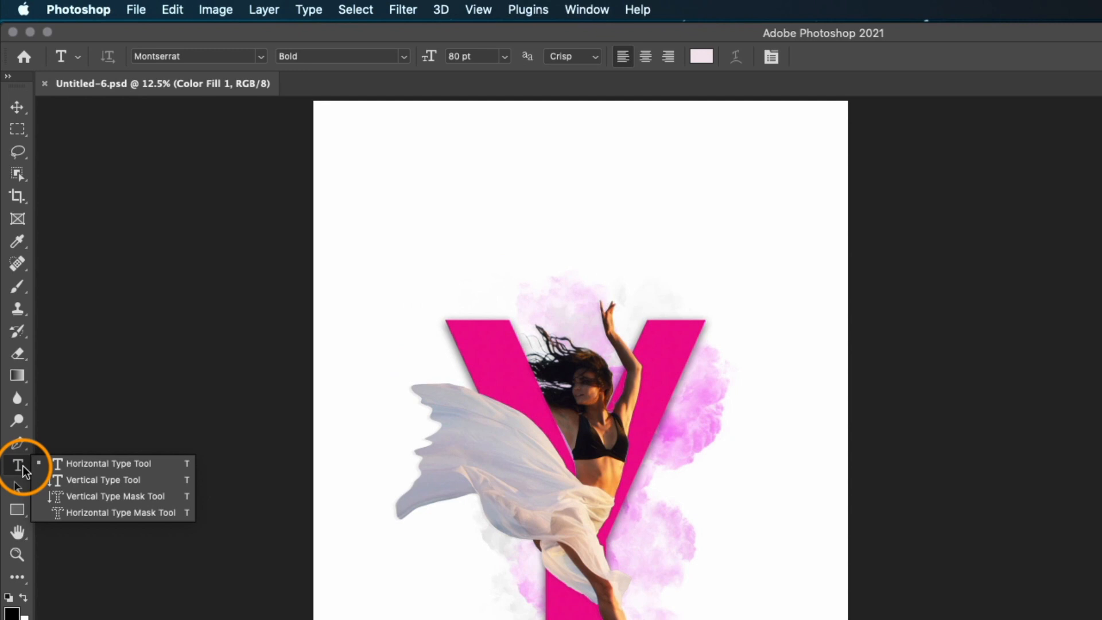
click(92, 481)
click(386, 185)
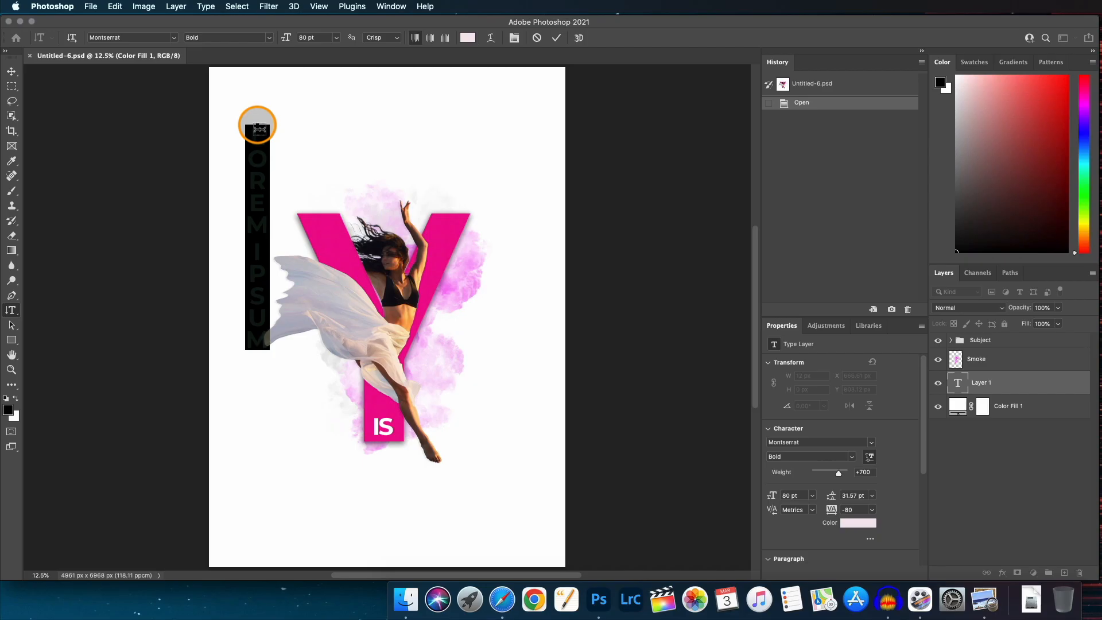
text(JO)
click(557, 38)
Free-transform the JO text to about 714% and place it along the poster's left edge.
key(super+t)
drag(269, 169, 368, 352)
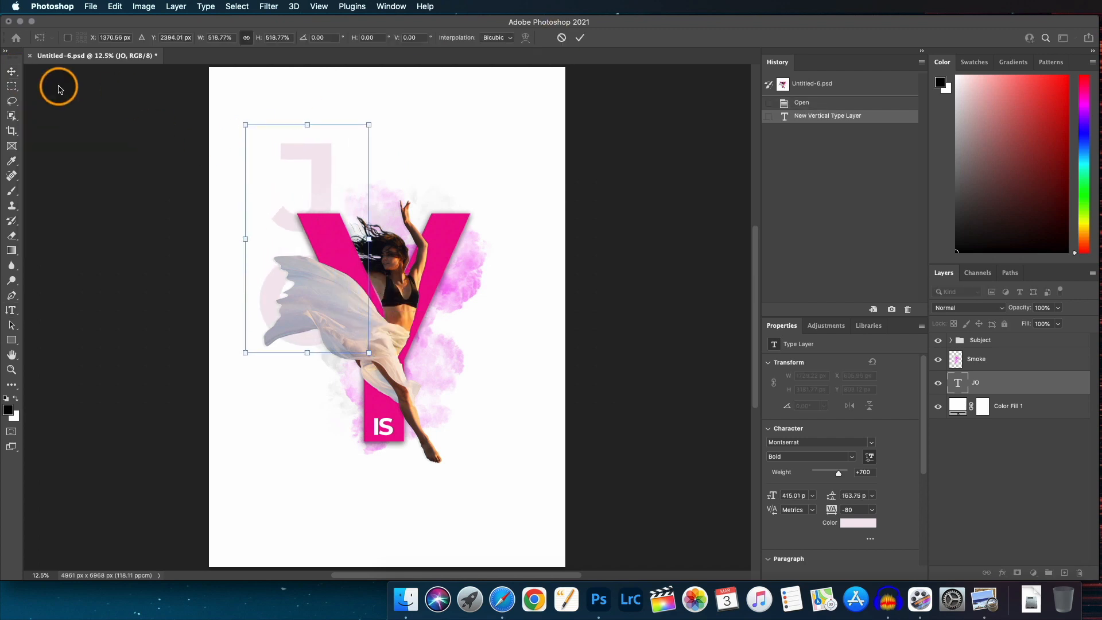
drag(308, 148, 267, 142)
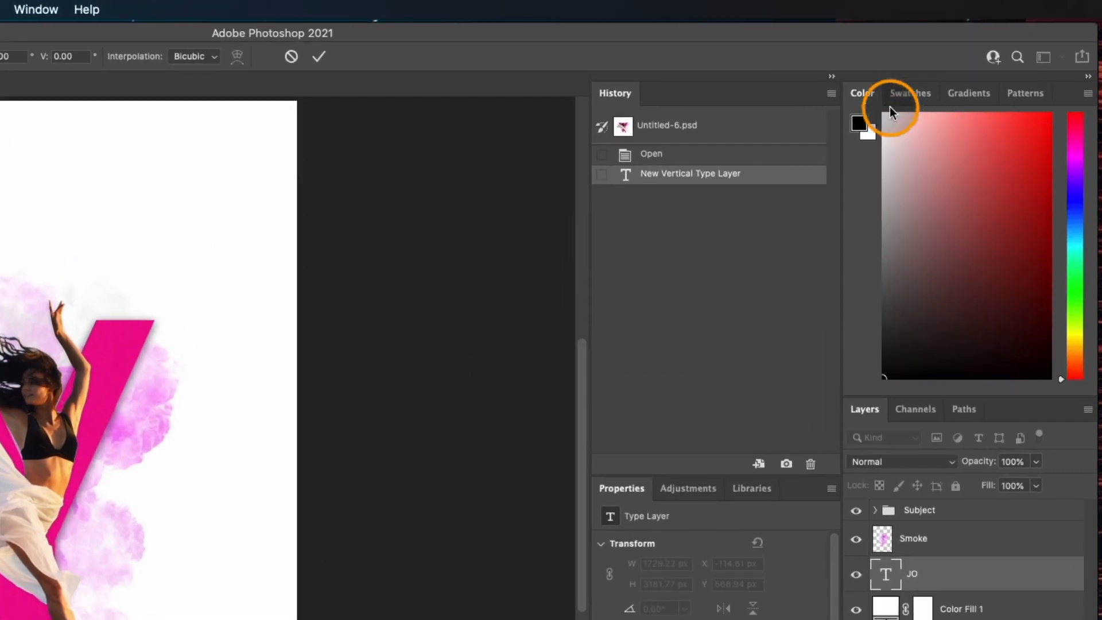
click(931, 94)
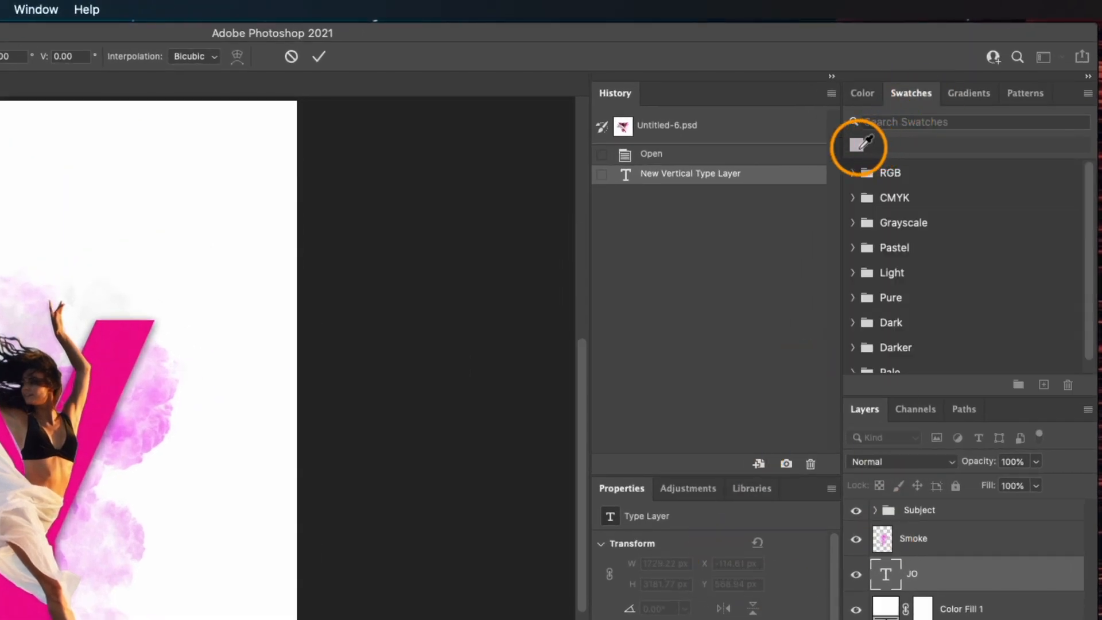
click(858, 93)
drag(223, 210, 271, 178)
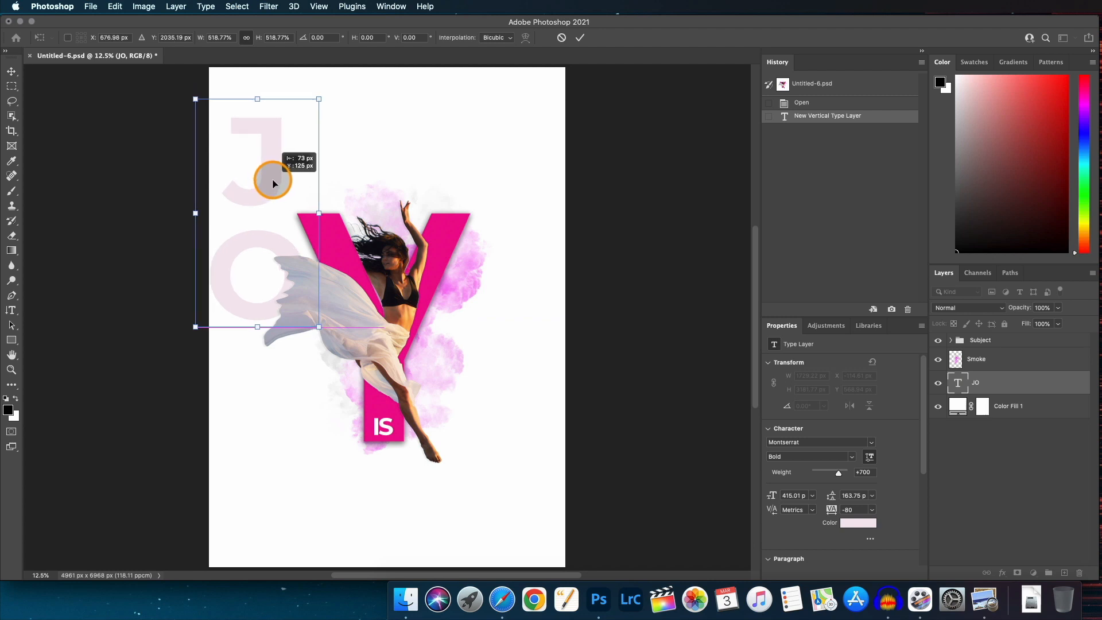
drag(319, 326, 354, 386)
drag(283, 222, 253, 174)
drag(324, 342, 340, 367)
drag(250, 190, 247, 183)
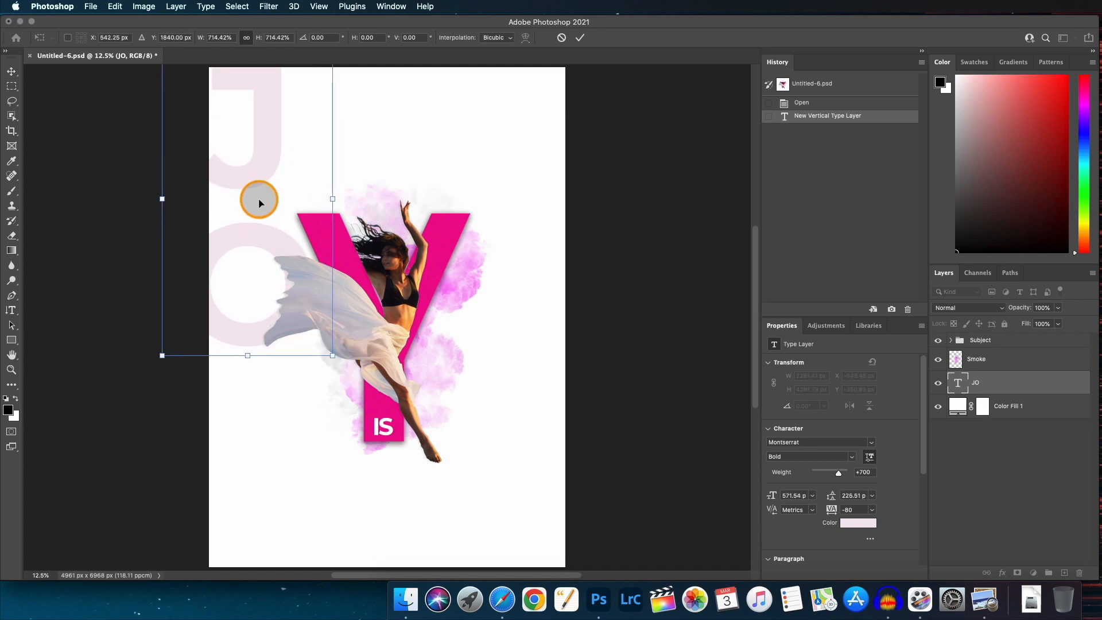
click(580, 39)
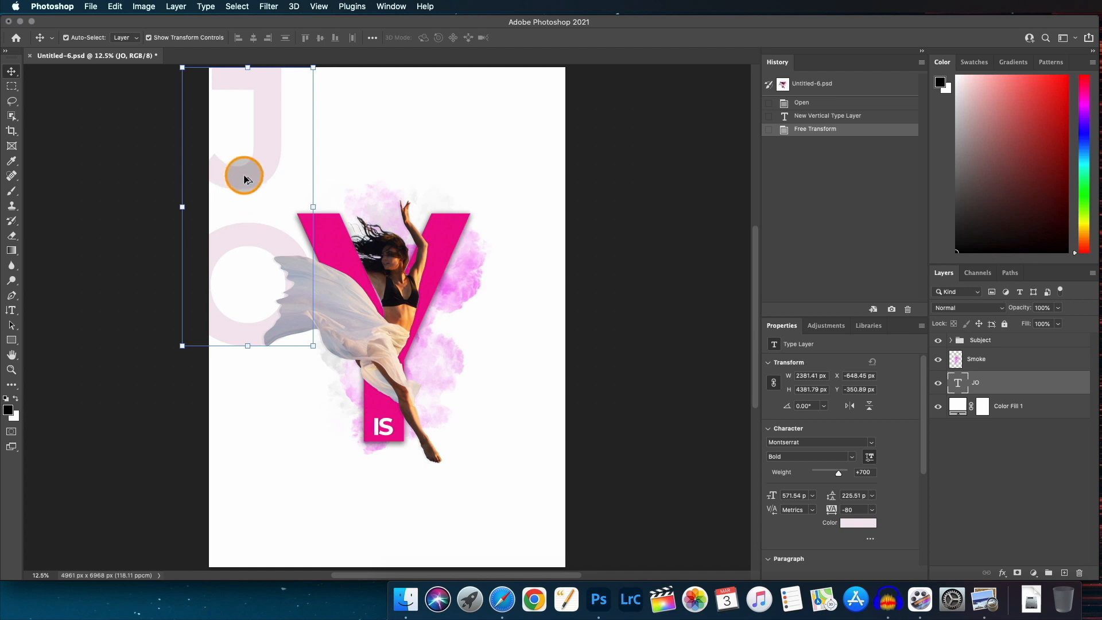
Duplicate the JO text to the right side and change the copy's text to ou.
drag(257, 174, 497, 216)
double_click(497, 216)
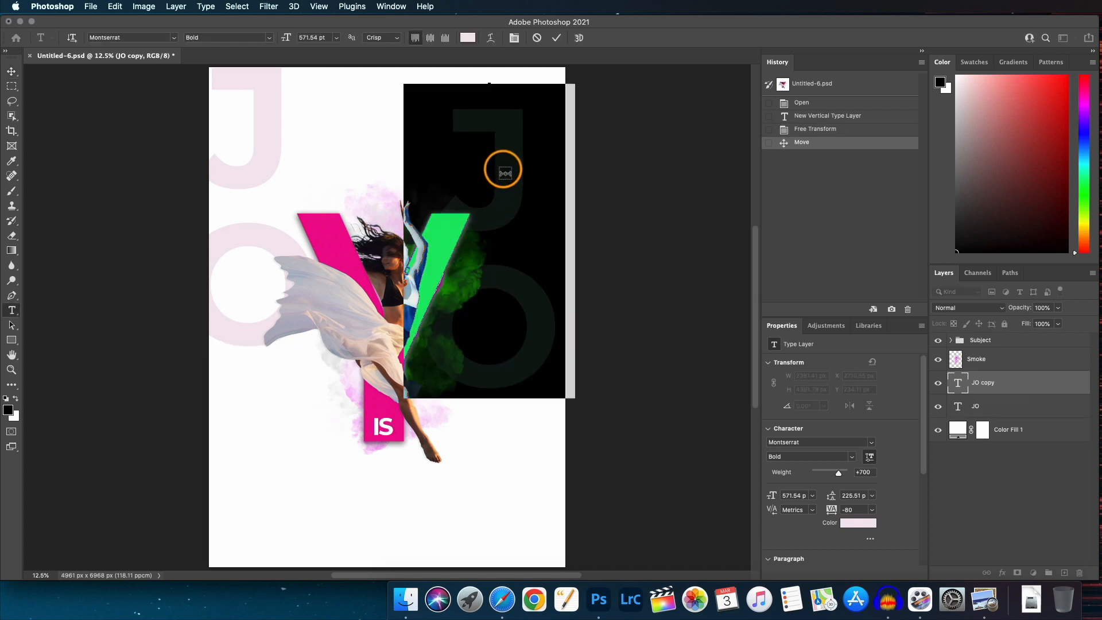
text(ou)
key(super+Return)
Scale and position the ou text so it runs down the poster's right edge.
key(v)
drag(505, 167, 566, 300)
drag(586, 233, 598, 214)
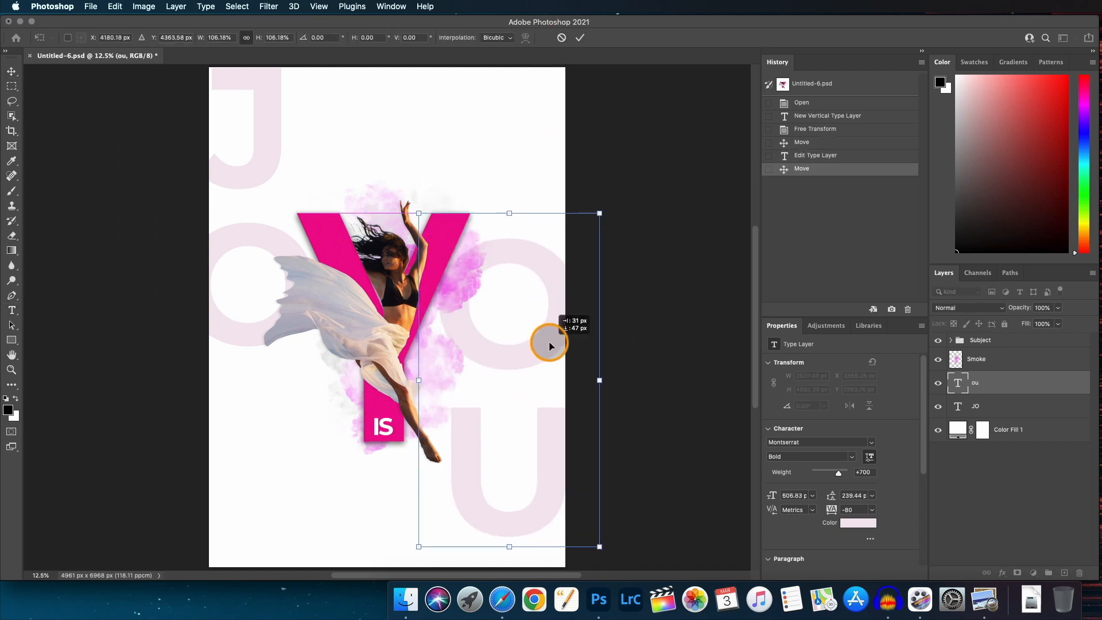
drag(551, 337, 548, 354)
drag(507, 222, 505, 216)
drag(505, 321, 508, 376)
click(253, 281)
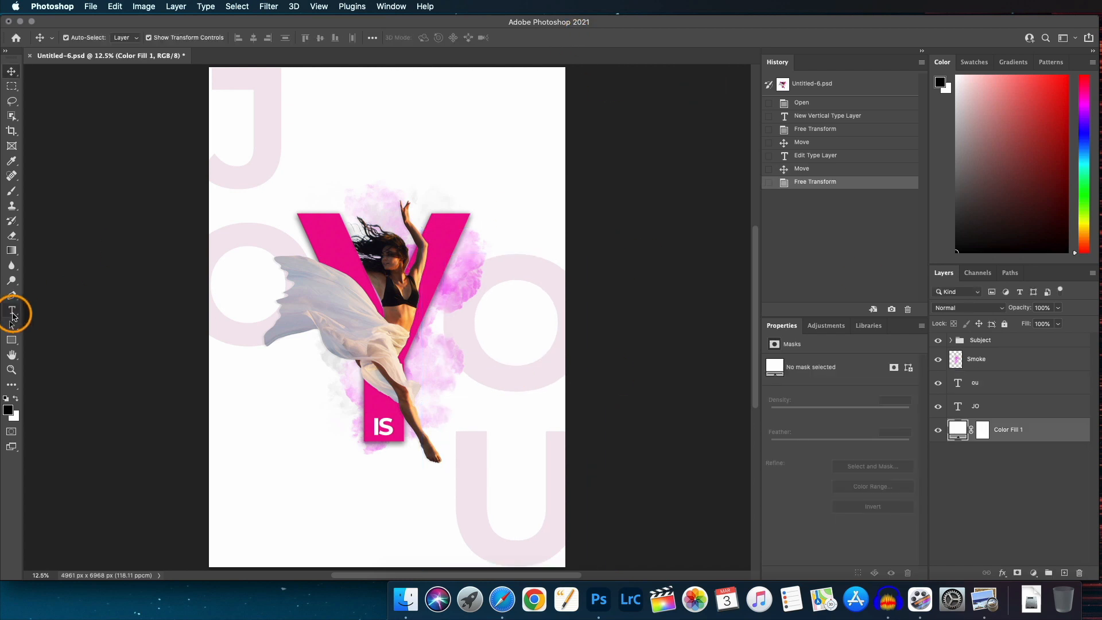
Add a horizontal text layer reading WITHIN and move it just below the IS on the Y.
click(12, 312)
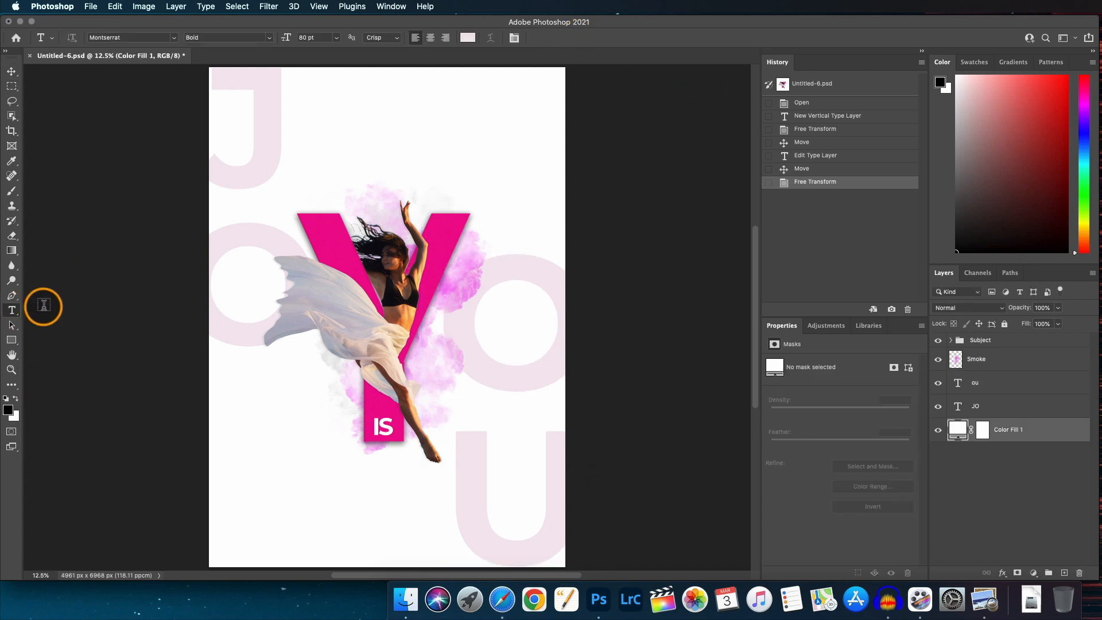
drag(16, 316, 56, 312)
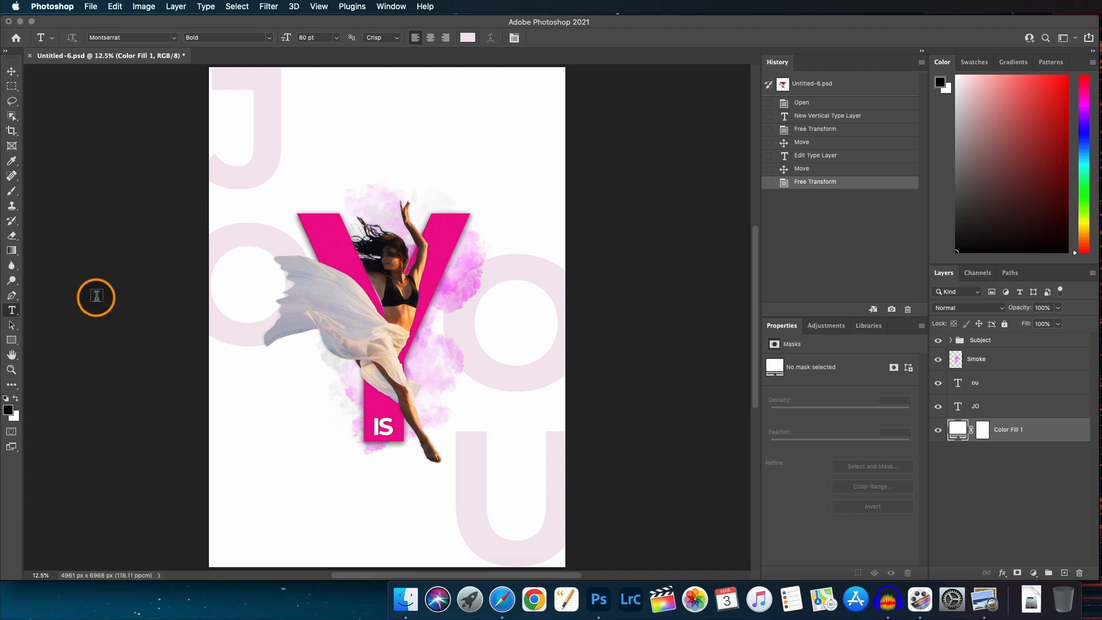
click(360, 143)
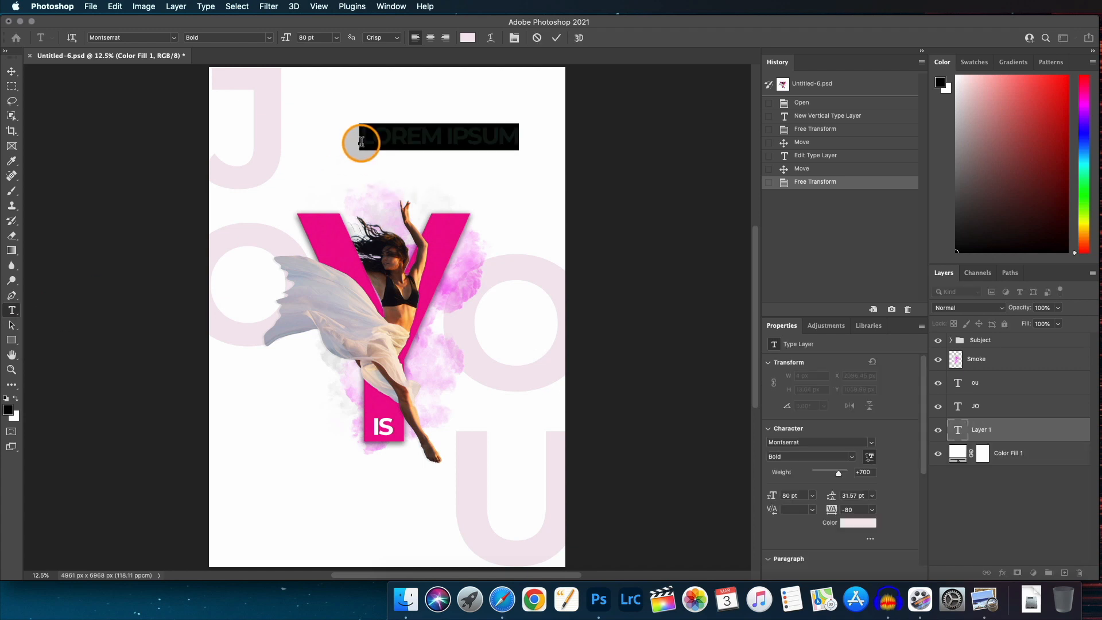
text(WITHIN)
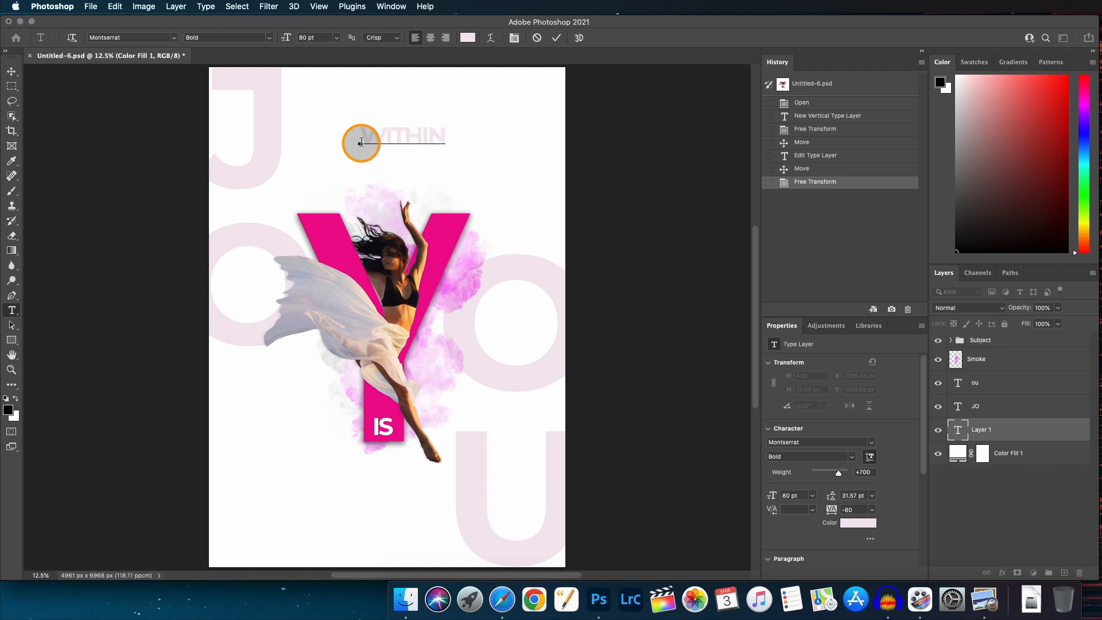
click(556, 38)
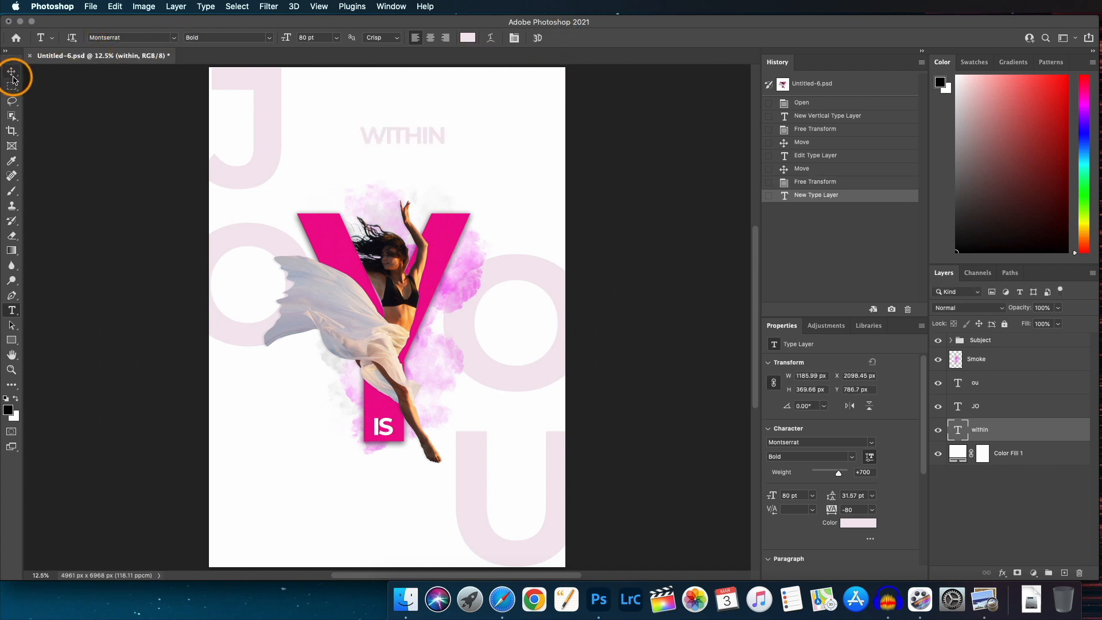
click(12, 74)
drag(406, 139, 390, 476)
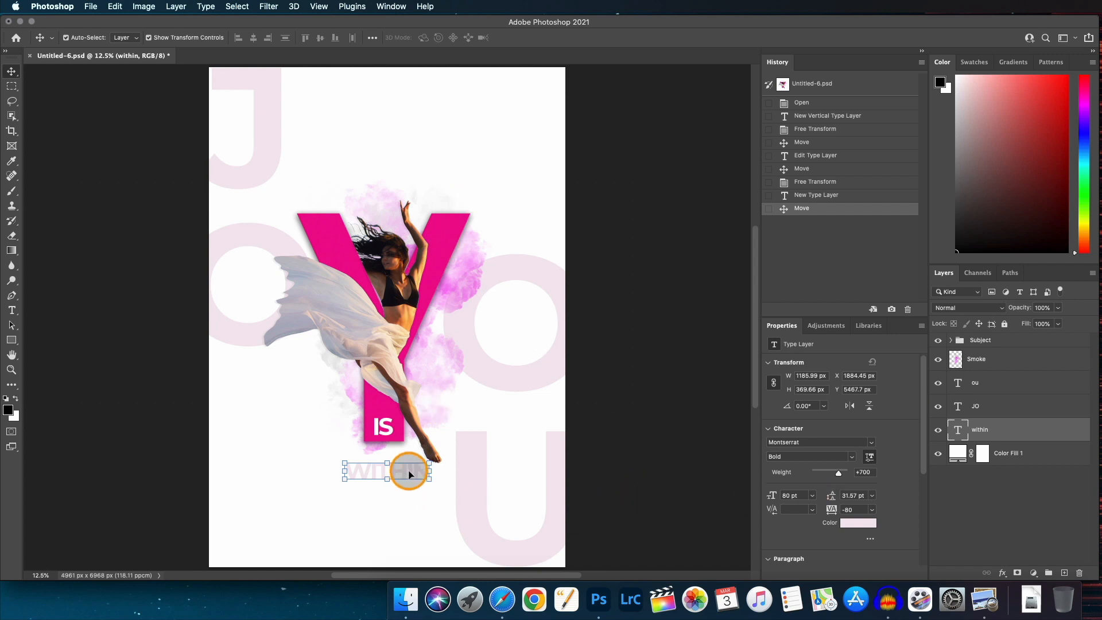
Set the WITHIN text colour to the Y's pink, sampled from the letter as #ed098f.
click(861, 524)
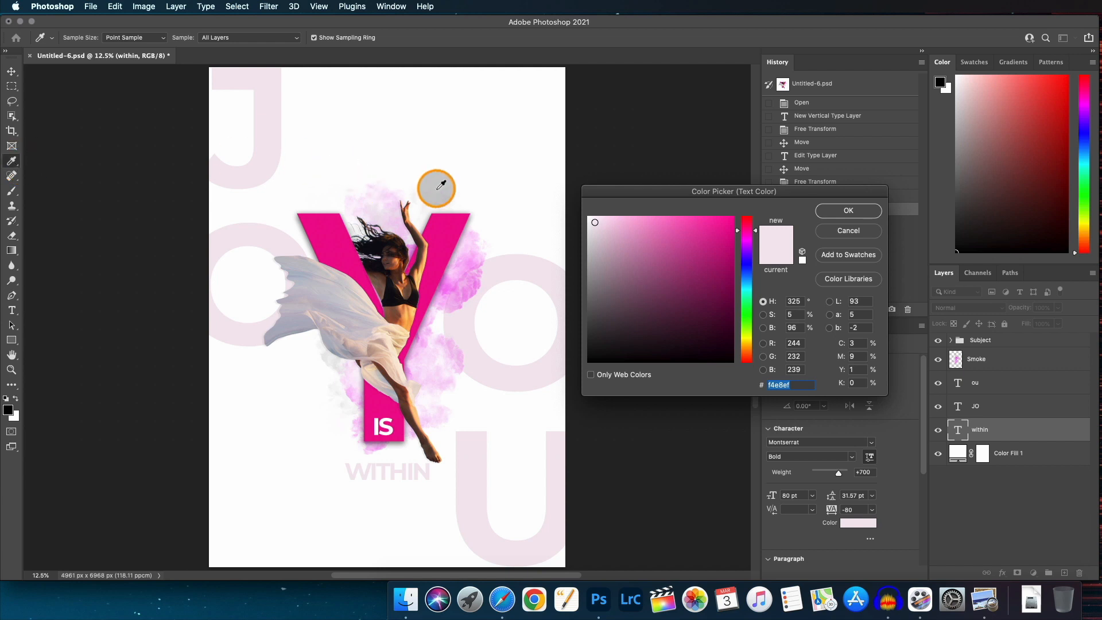
drag(441, 185, 457, 244)
click(446, 236)
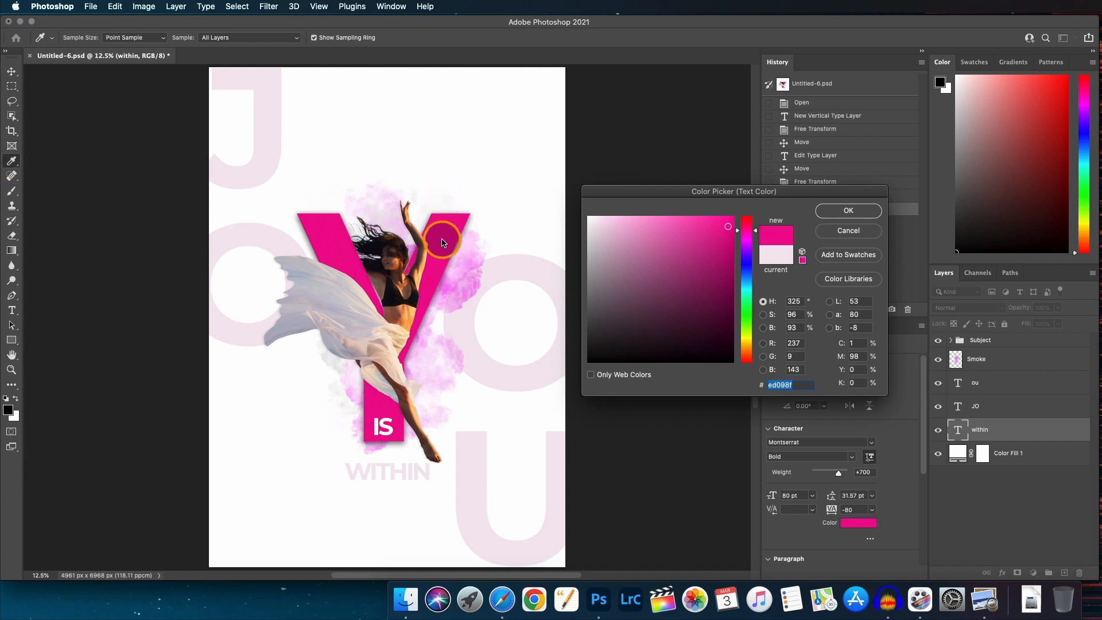
click(839, 212)
Scale the WITHIN text down and position it centred beneath the IS near the dancer's foot.
key(v)
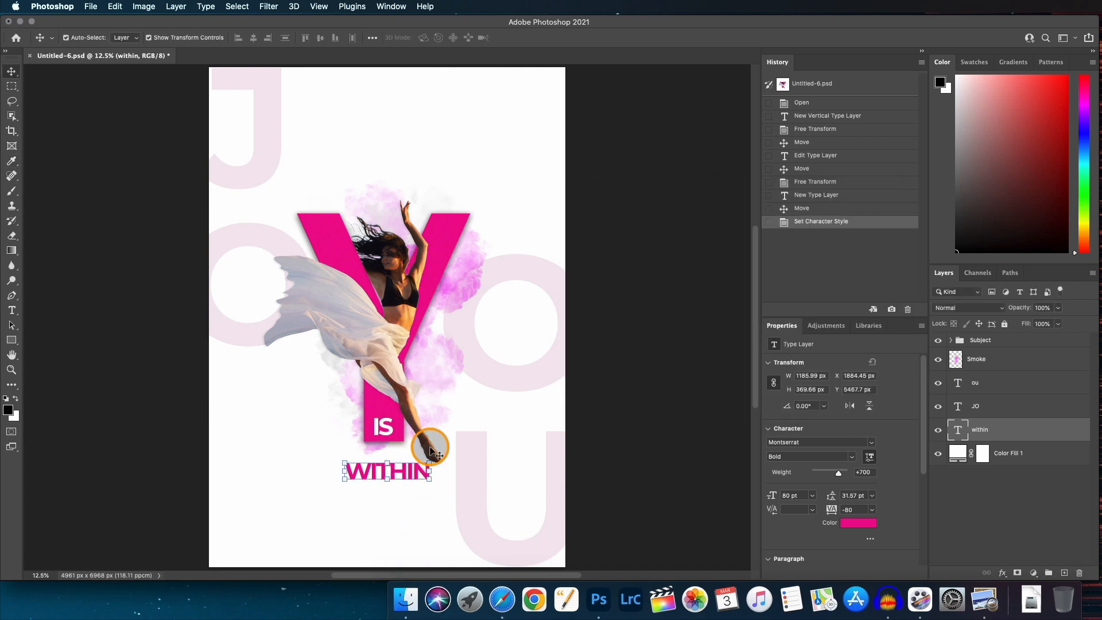
drag(430, 463, 403, 485)
drag(400, 486, 392, 454)
click(580, 39)
click(415, 466)
click(391, 450)
click(416, 477)
click(538, 232)
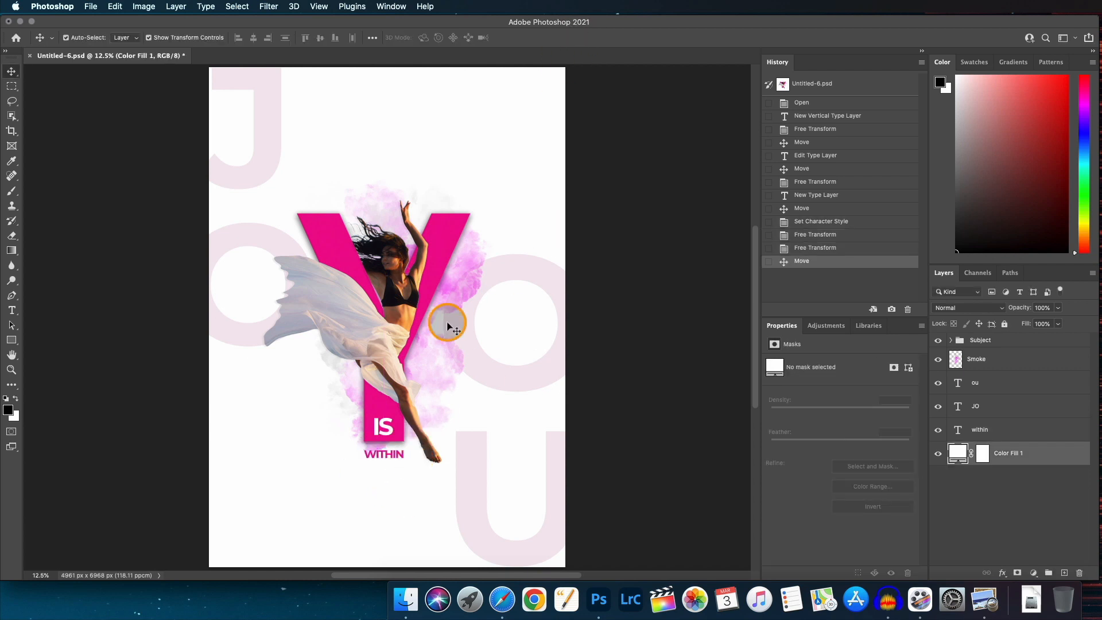
scroll(448, 324, down, 2)
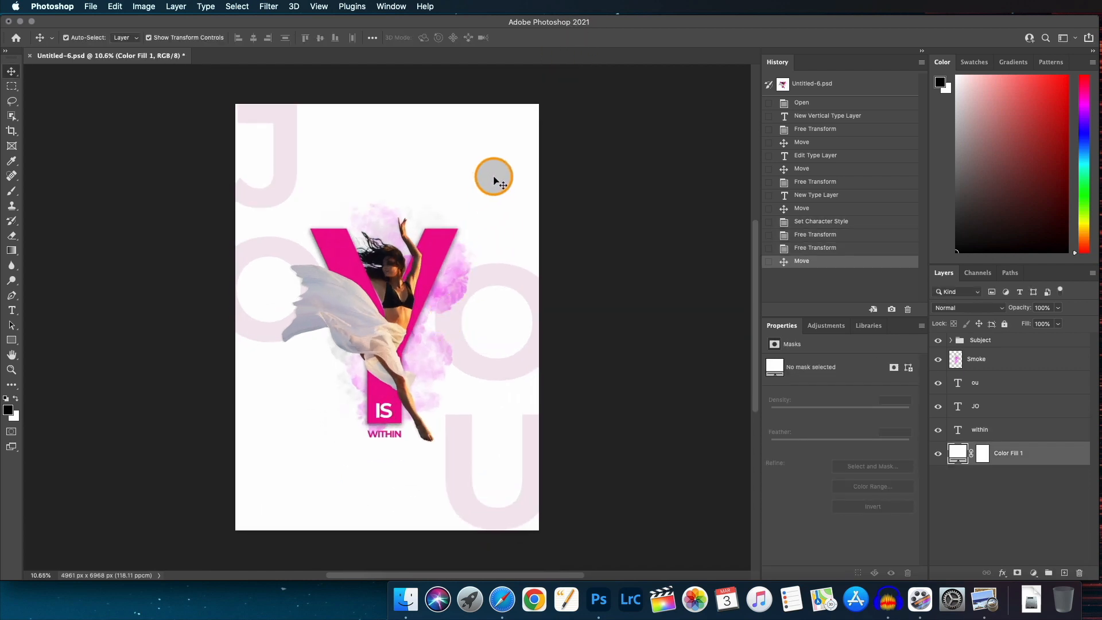